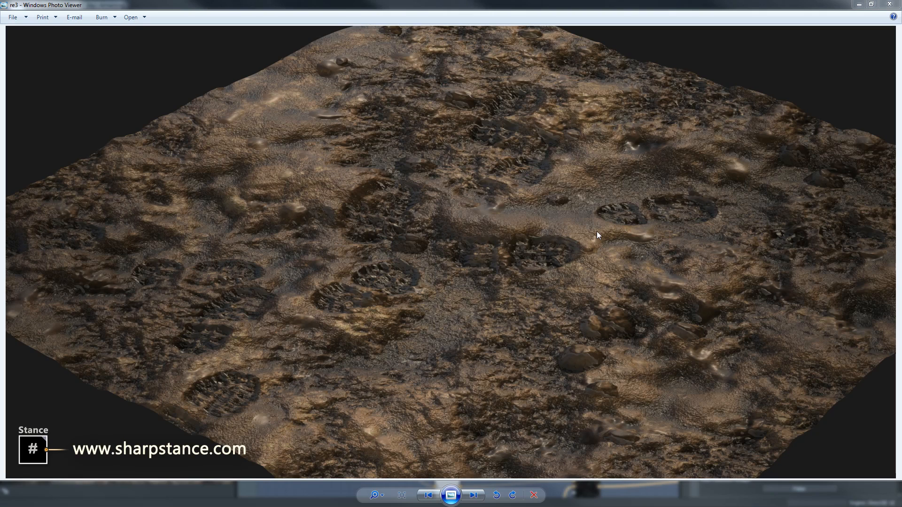
- Look through the muddy ground renders re2 to re5 and close the image viewer
{"action": "left_click", "coordinate": [437, 493]}
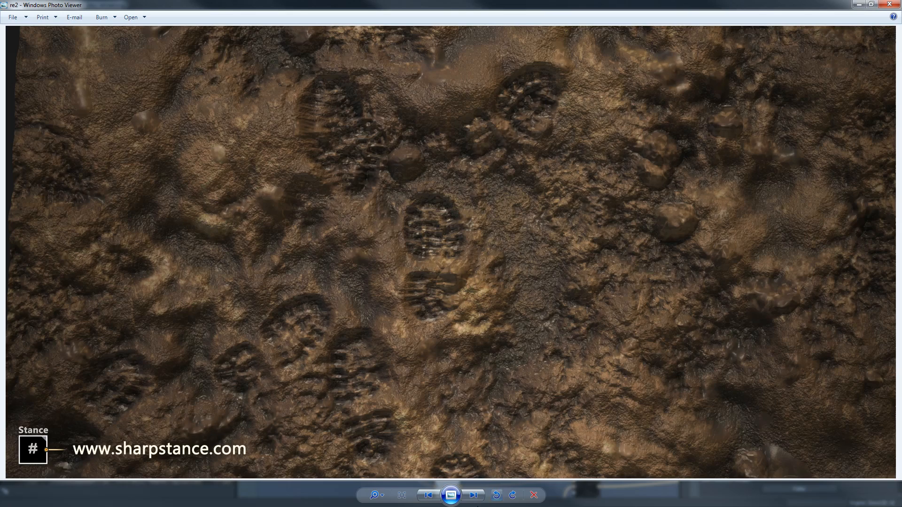
{"action": "key", "text": "Right"}
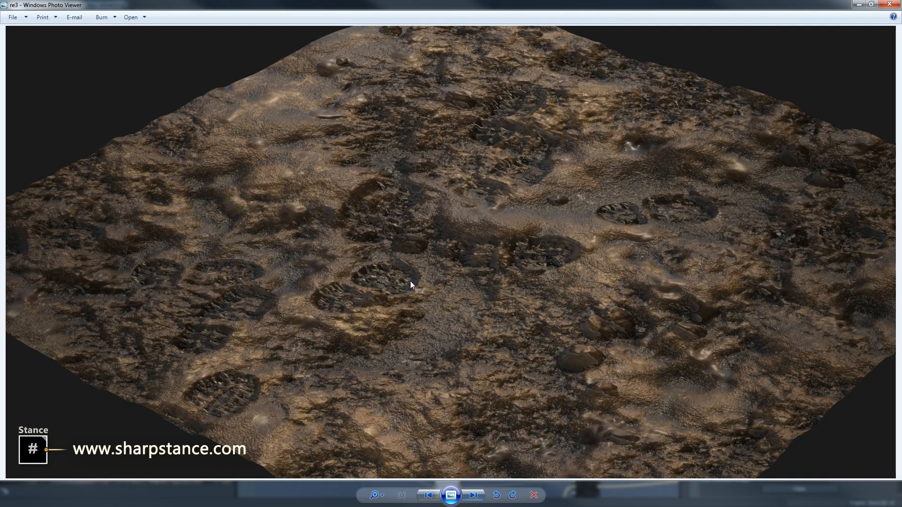
{"action": "left_click", "coordinate": [469, 494]}
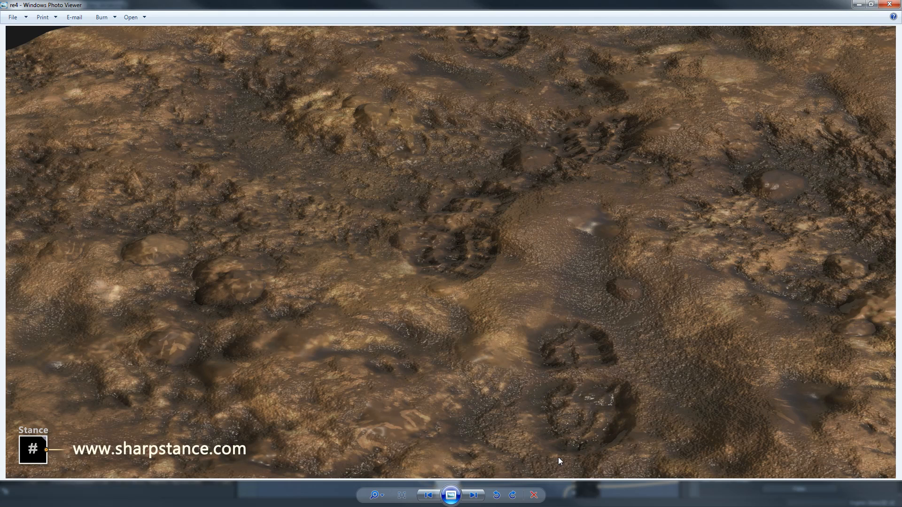
{"action": "left_click", "coordinate": [472, 495]}
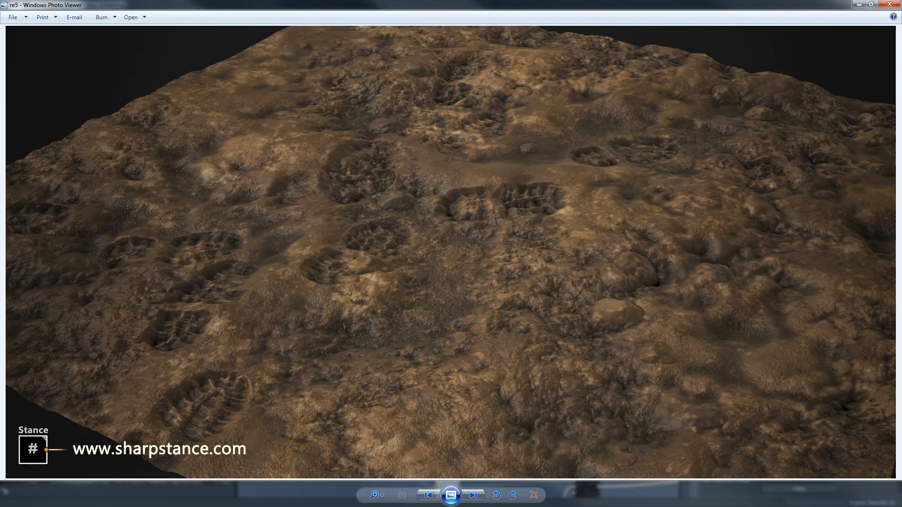
{"action": "left_click", "coordinate": [890, 5]}
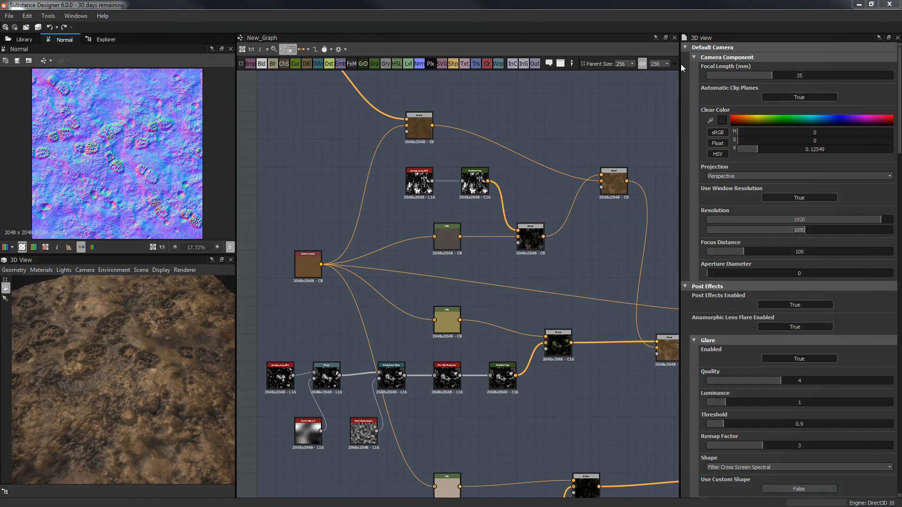
- Switch to Substance Designer, review the whole material graph and show the properties of the FootPrints graph in the Muddy Ground package
{"action": "scroll", "coordinate": [422, 94], "scroll_direction": "down", "scroll_amount": 8}
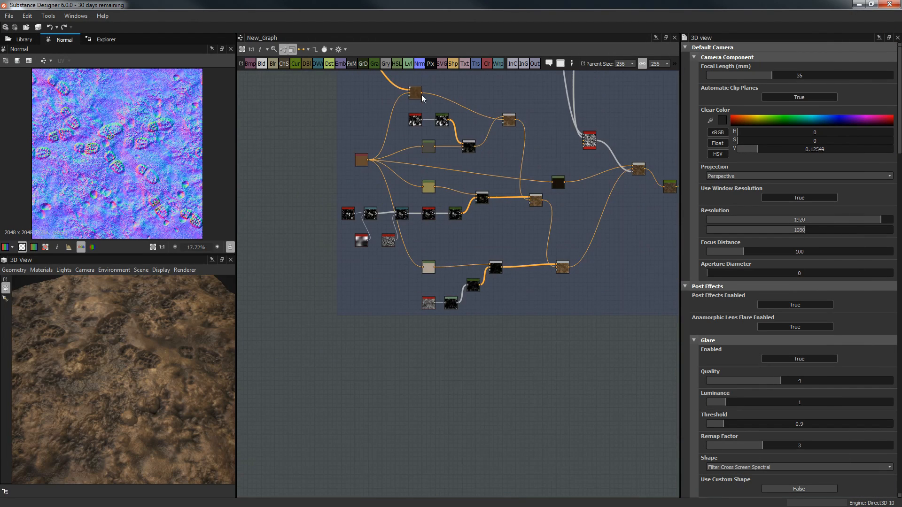
{"action": "middle_click_drag", "start_coordinate": [507, 147], "coordinate": [542, 405]}
{"action": "middle_click_drag", "start_coordinate": [474, 277], "coordinate": [487, 249]}
{"action": "left_click", "coordinate": [100, 42]}
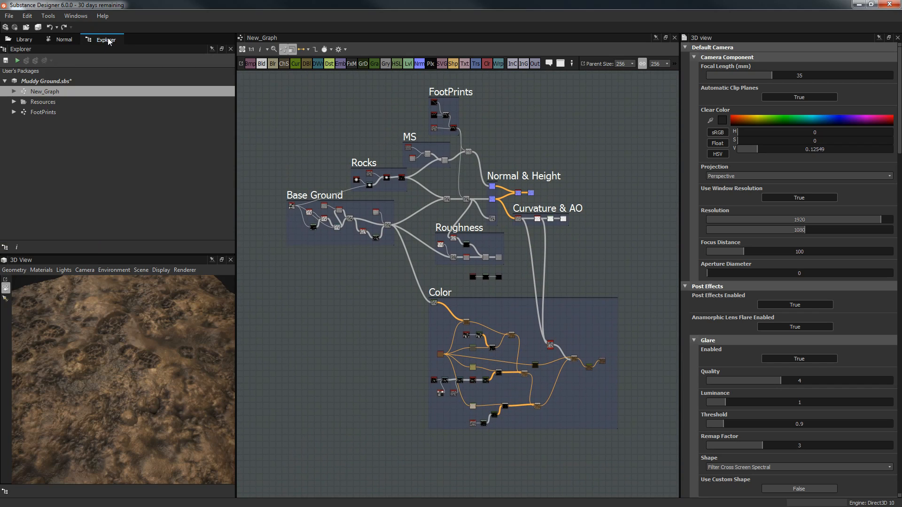
{"action": "left_click", "coordinate": [52, 111]}
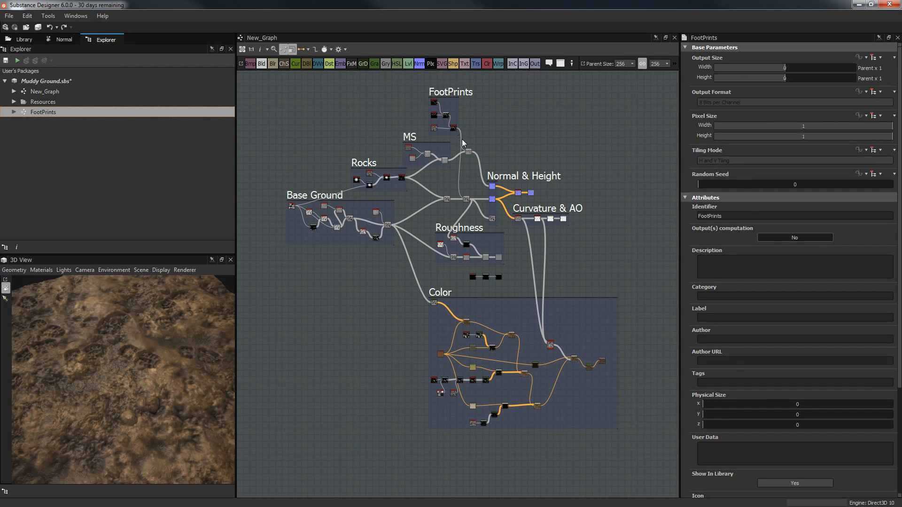
{"action": "middle_click_drag", "start_coordinate": [325, 204], "coordinate": [324, 198]}
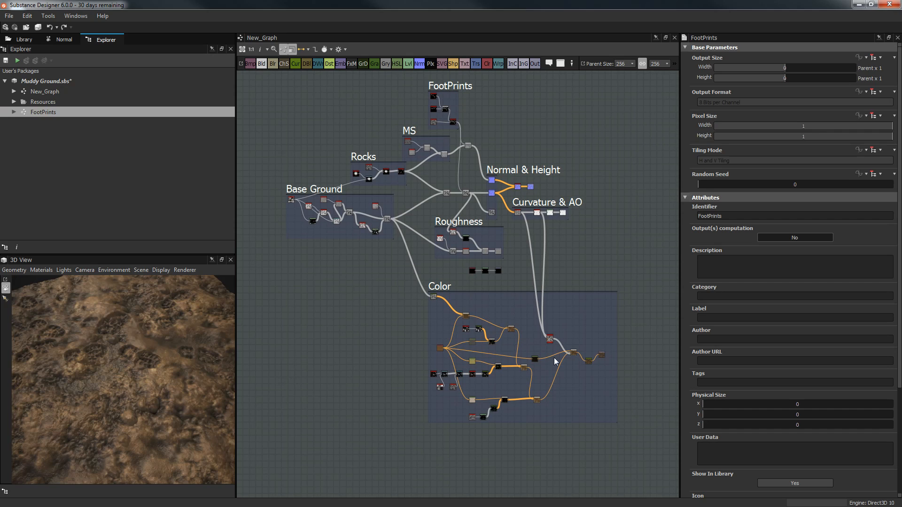
{"action": "middle_click_drag", "start_coordinate": [358, 239], "coordinate": [416, 242]}
{"action": "middle_click_drag", "start_coordinate": [469, 267], "coordinate": [418, 235]}
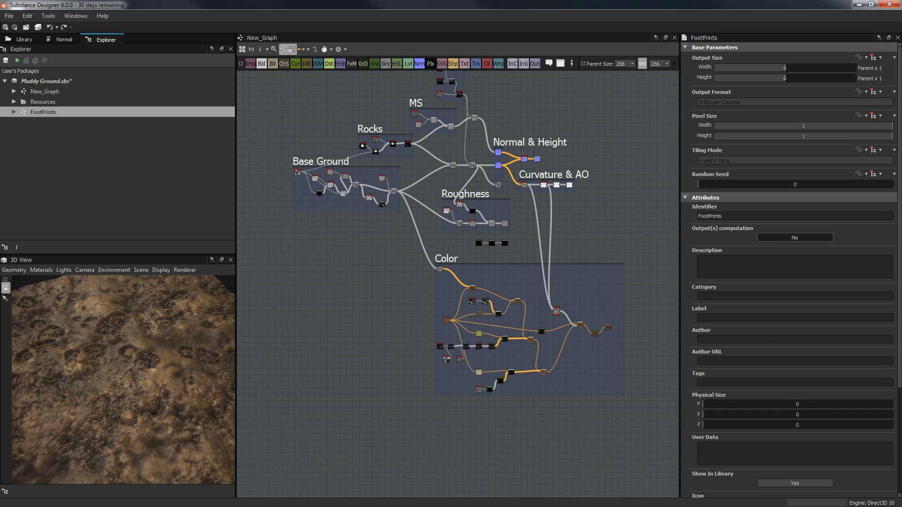
- Examine the footprints on the 3D preview and inspect the parameters of the upper FootPrints node in the FootPrints frame
{"action": "left_click_drag", "start_coordinate": [128, 312], "coordinate": [126, 396]}
{"action": "middle_click_drag", "start_coordinate": [126, 396], "coordinate": [132, 365]}
{"action": "middle_click_drag", "start_coordinate": [330, 273], "coordinate": [335, 443]}
{"action": "scroll", "coordinate": [368, 323], "scroll_direction": "up", "scroll_amount": 1}
{"action": "scroll", "coordinate": [368, 322], "scroll_direction": "up", "scroll_amount": 2}
{"action": "middle_click_drag", "start_coordinate": [502, 178], "coordinate": [426, 212]}
{"action": "scroll", "coordinate": [478, 176], "scroll_direction": "up", "scroll_amount": 3}
{"action": "middle_click_drag", "start_coordinate": [308, 365], "coordinate": [421, 425]}
{"action": "scroll", "coordinate": [580, 165], "scroll_direction": "up", "scroll_amount": 6}
{"action": "middle_click_drag", "start_coordinate": [577, 166], "coordinate": [544, 165]}
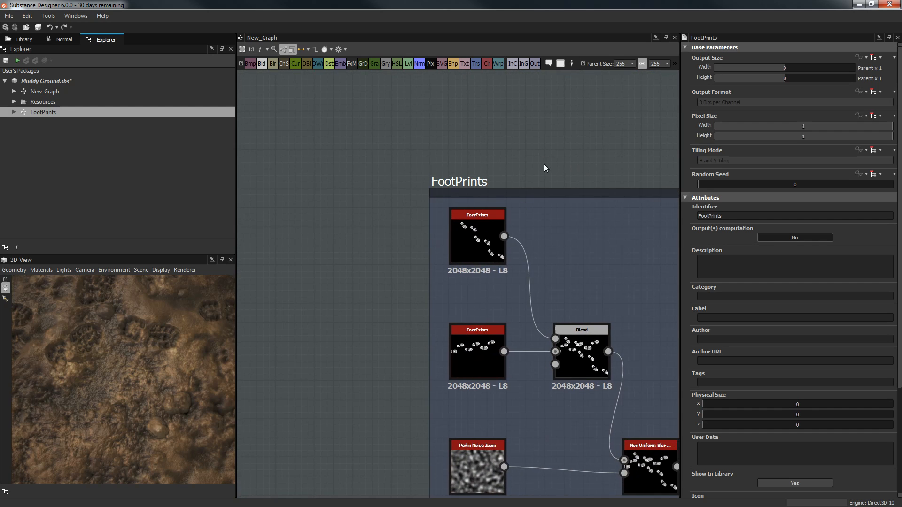
{"action": "double_click", "coordinate": [495, 229]}
{"action": "scroll", "coordinate": [520, 238], "scroll_direction": "down", "scroll_amount": 3}
{"action": "middle_click_drag", "start_coordinate": [524, 233], "coordinate": [438, 228]}
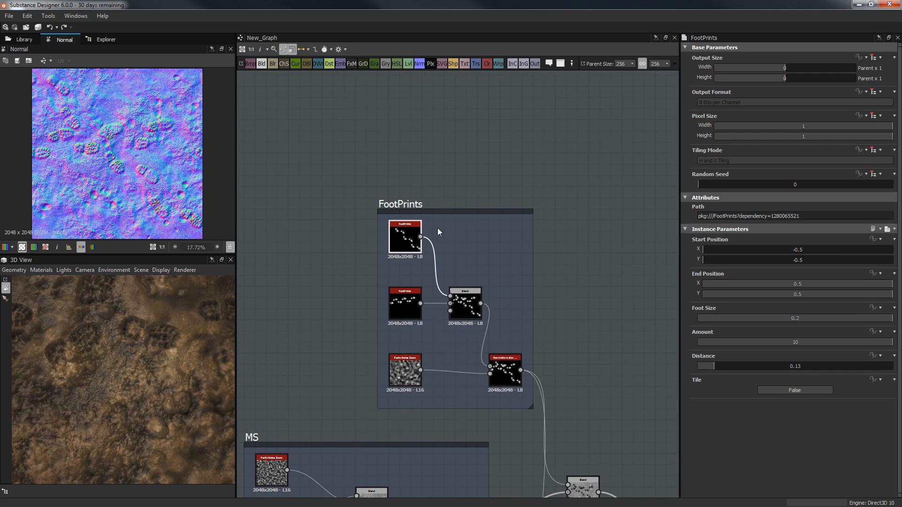
- Duplicate the upper FootPrints node and place the copy in the empty area above the FootPrints frame
{"action": "key", "text": "ctrl+d"}
{"action": "left_click_drag", "start_coordinate": [462, 285], "coordinate": [475, 172]}
{"action": "left_click_drag", "start_coordinate": [413, 146], "coordinate": [550, 186]}
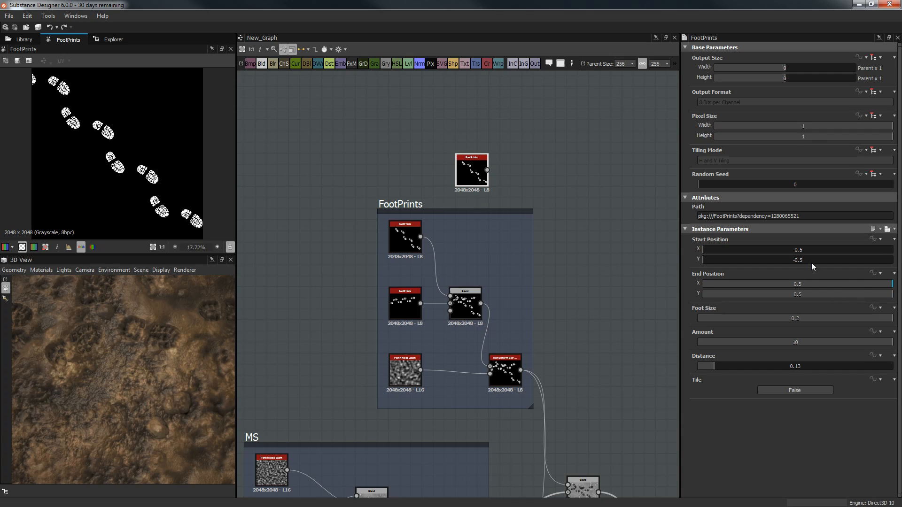
- Set the copied node's start position to -0.12, -0.05, end position to 0.33, -0.27, amount to 10 and distance to 0.21
{"action": "left_click_drag", "start_coordinate": [740, 249], "coordinate": [776, 246]}
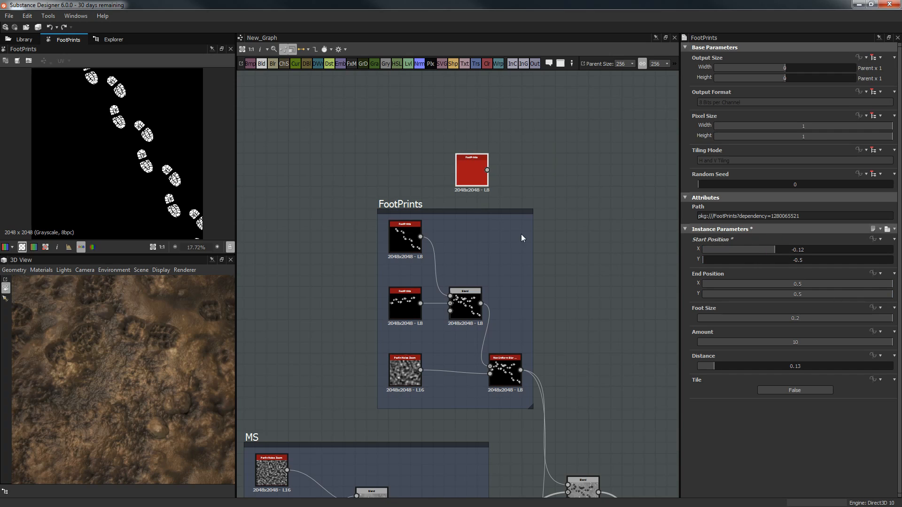
{"action": "left_click_drag", "start_coordinate": [762, 264], "coordinate": [861, 286]}
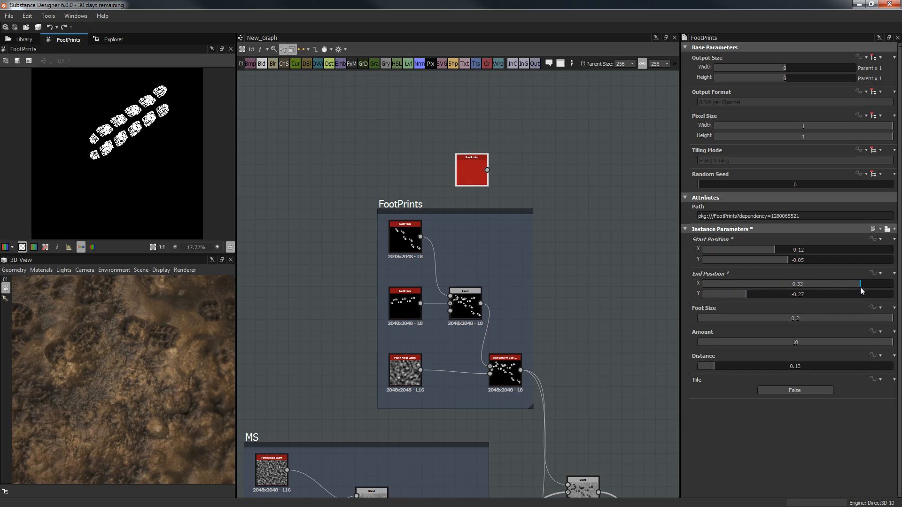
{"action": "left_click_drag", "start_coordinate": [738, 343], "coordinate": [885, 340]}
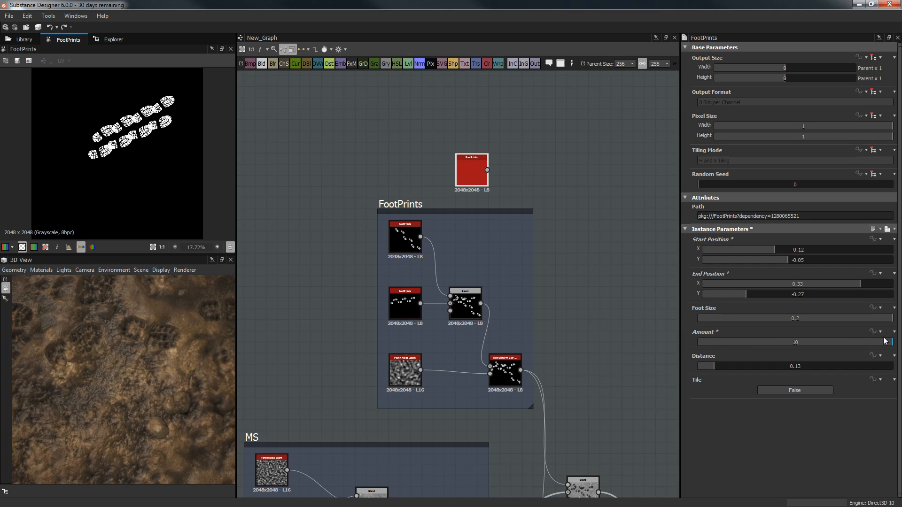
{"action": "mouse_move", "coordinate": [715, 366]}
{"action": "left_mouse_down"}
{"action": "mouse_move", "coordinate": [791, 364]}
{"action": "mouse_move", "coordinate": [731, 360]}
{"action": "left_mouse_up"}
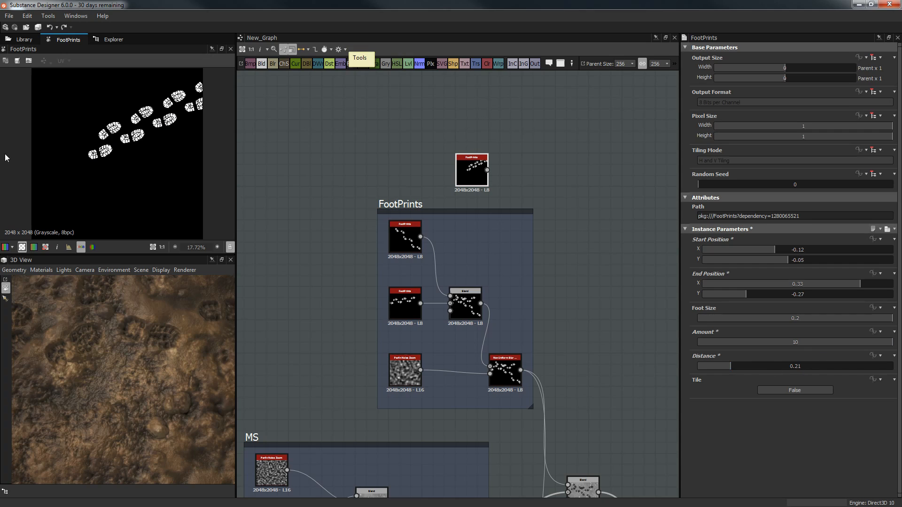
- Delete the copied FootPrints node above the frame
{"action": "left_click_drag", "start_coordinate": [389, 124], "coordinate": [489, 157]}
{"action": "key", "text": "Delete"}
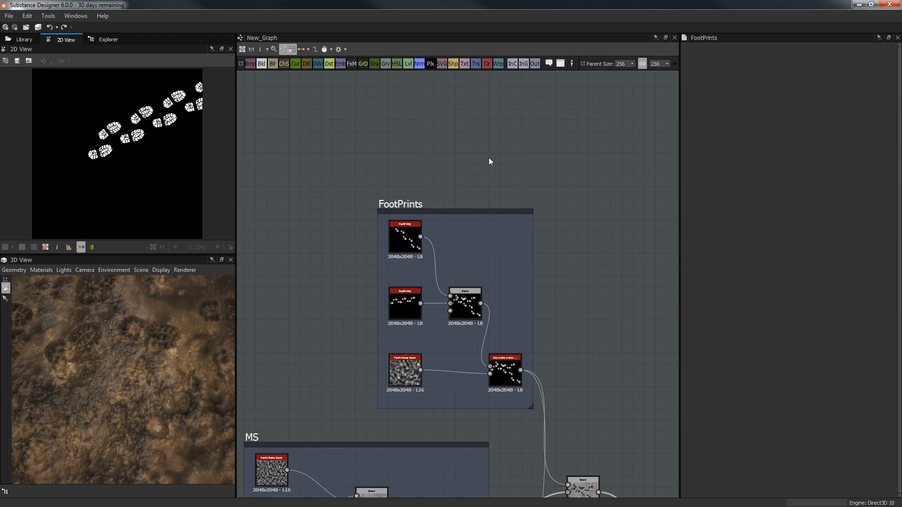
- Examine the Perlin Noise 1 node in the Base Ground frame and compare its pattern with the ground in the 3D preview
{"action": "scroll", "coordinate": [507, 141], "scroll_direction": "down", "scroll_amount": 1}
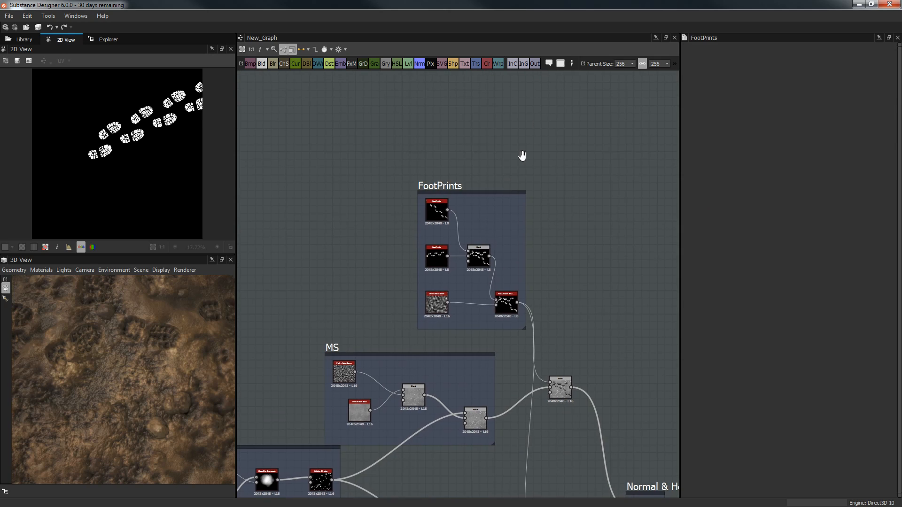
{"action": "scroll", "coordinate": [489, 164], "scroll_direction": "down", "scroll_amount": 2}
{"action": "scroll", "coordinate": [454, 179], "scroll_direction": "down", "scroll_amount": 2}
{"action": "middle_click_drag", "start_coordinate": [395, 203], "coordinate": [513, 70]}
{"action": "scroll", "coordinate": [359, 187], "scroll_direction": "up", "scroll_amount": 4}
{"action": "middle_click_drag", "start_coordinate": [324, 175], "coordinate": [357, 131]}
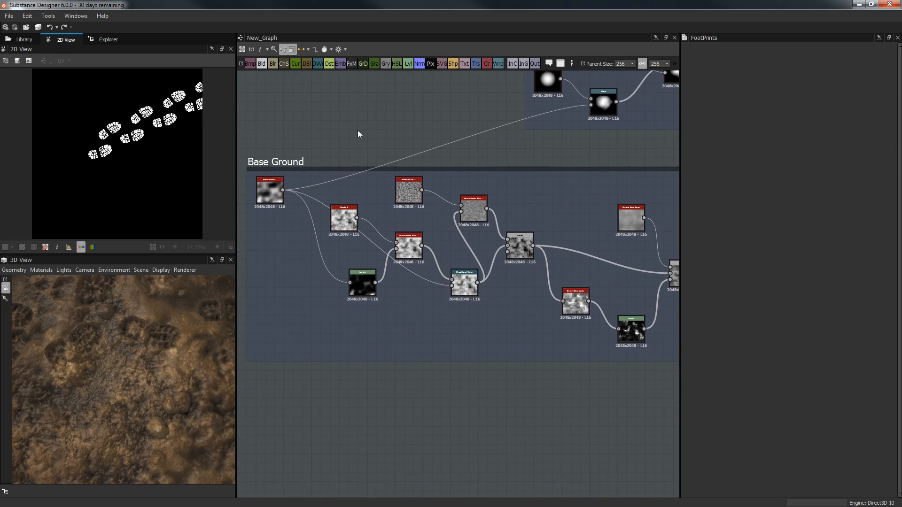
{"action": "left_click", "coordinate": [265, 186]}
{"action": "double_click", "coordinate": [265, 186]}
{"action": "scroll", "coordinate": [262, 187], "scroll_direction": "up", "scroll_amount": 2}
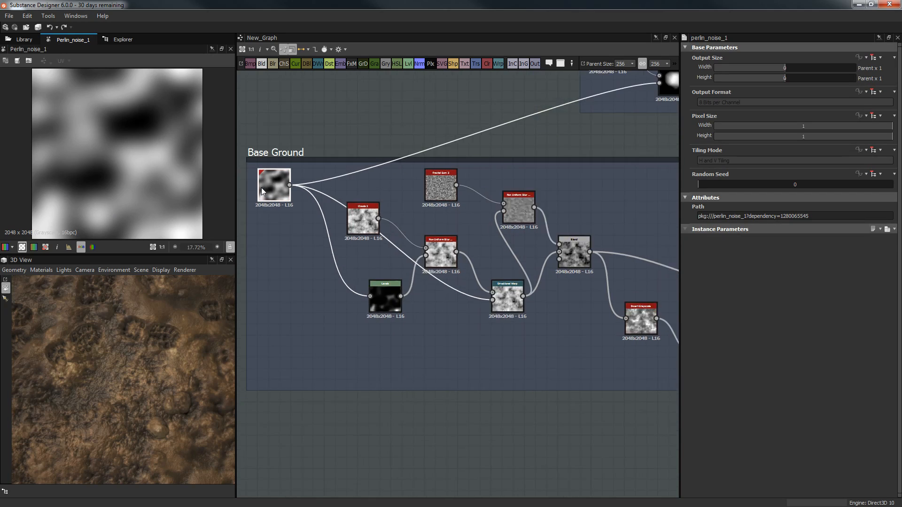
{"action": "scroll", "coordinate": [287, 199], "scroll_direction": "up", "scroll_amount": 2}
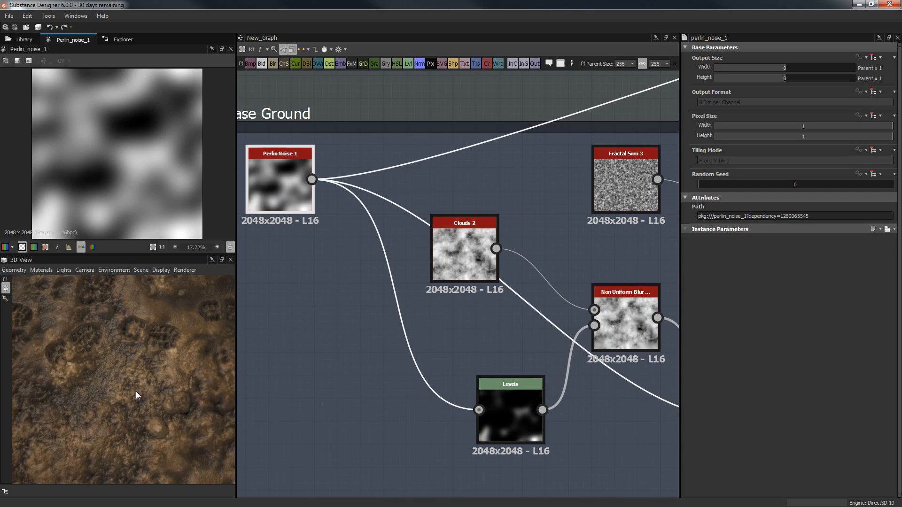
{"action": "scroll", "coordinate": [47, 193], "scroll_direction": "down", "scroll_amount": 1}
{"action": "scroll", "coordinate": [47, 192], "scroll_direction": "down", "scroll_amount": 2}
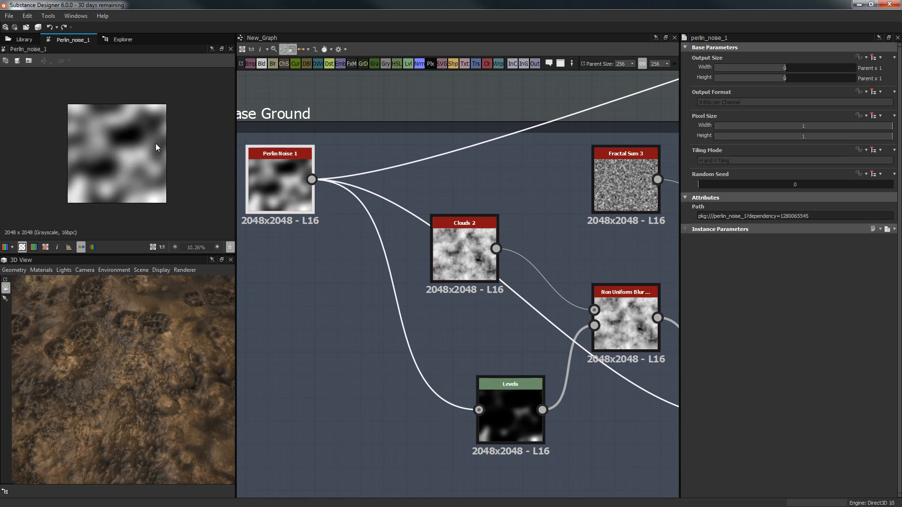
- Inspect the Levels node's output and histogram and compare them with its Perlin Noise 1 source
{"action": "middle_click_drag", "start_coordinate": [434, 303], "coordinate": [398, 256]}
{"action": "scroll", "coordinate": [430, 200], "scroll_direction": "down", "scroll_amount": 2}
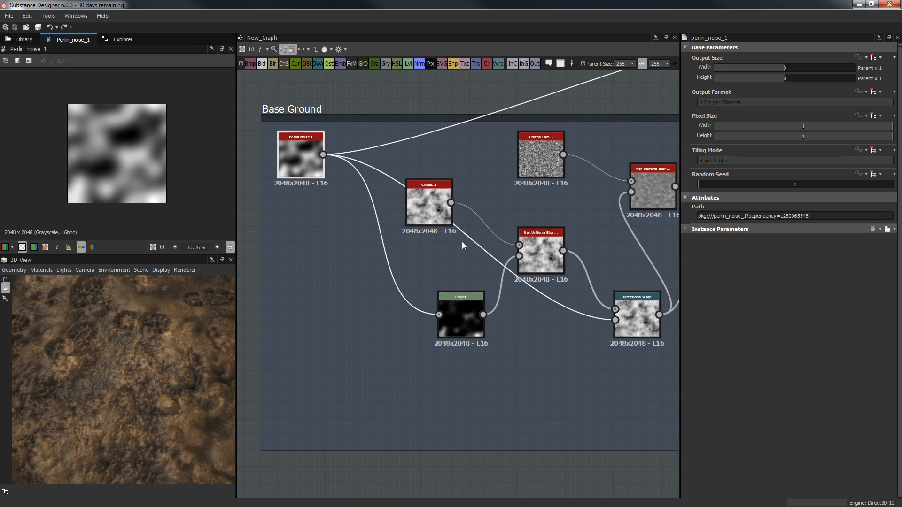
{"action": "left_click", "coordinate": [469, 304]}
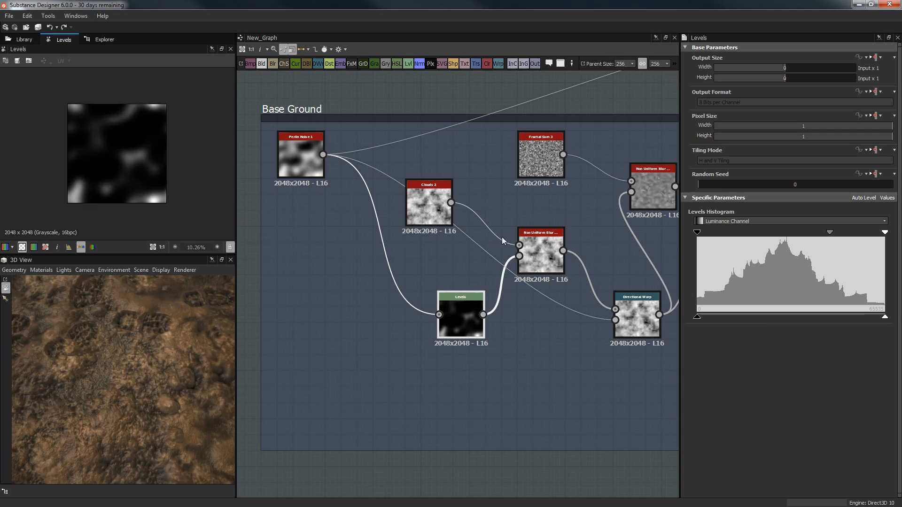
{"action": "left_click", "coordinate": [297, 165]}
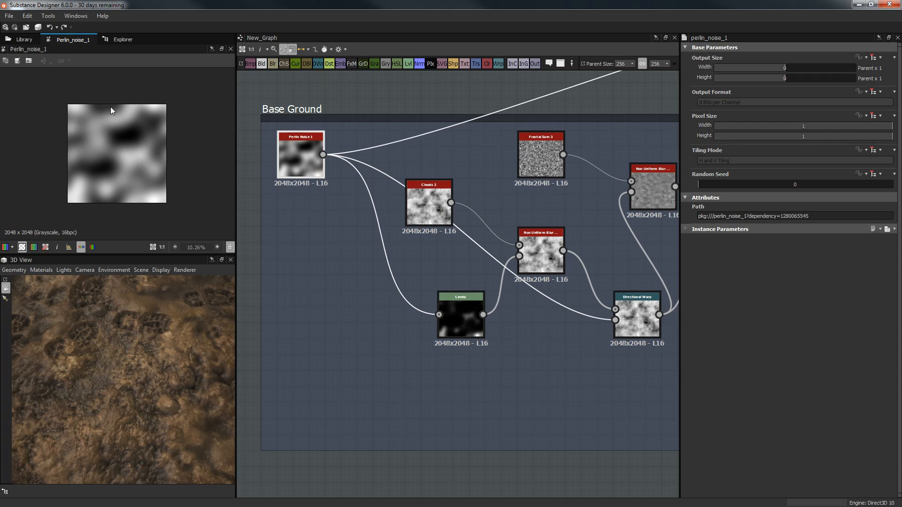
{"action": "scroll", "coordinate": [111, 108], "scroll_direction": "up", "scroll_amount": 4}
{"action": "scroll", "coordinate": [119, 135], "scroll_direction": "down", "scroll_amount": 1}
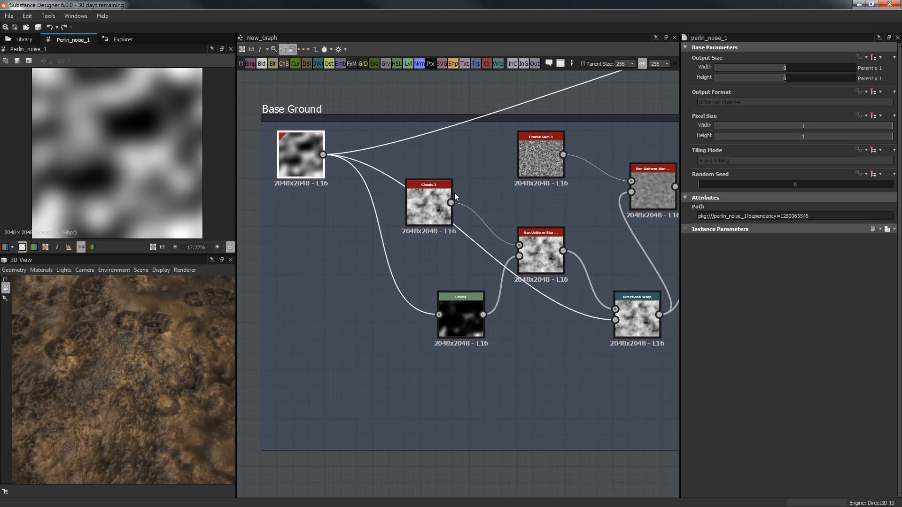
- Move the Clouds 2 node level with the Non Uniform Blur node it feeds, and preview that blur's output up close
{"action": "left_click_drag", "start_coordinate": [423, 204], "coordinate": [348, 258]}
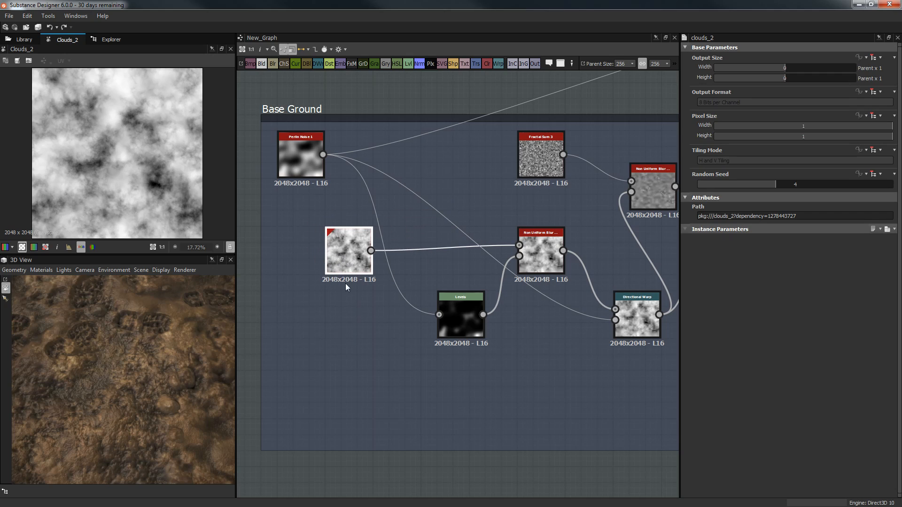
{"action": "left_click", "coordinate": [535, 267]}
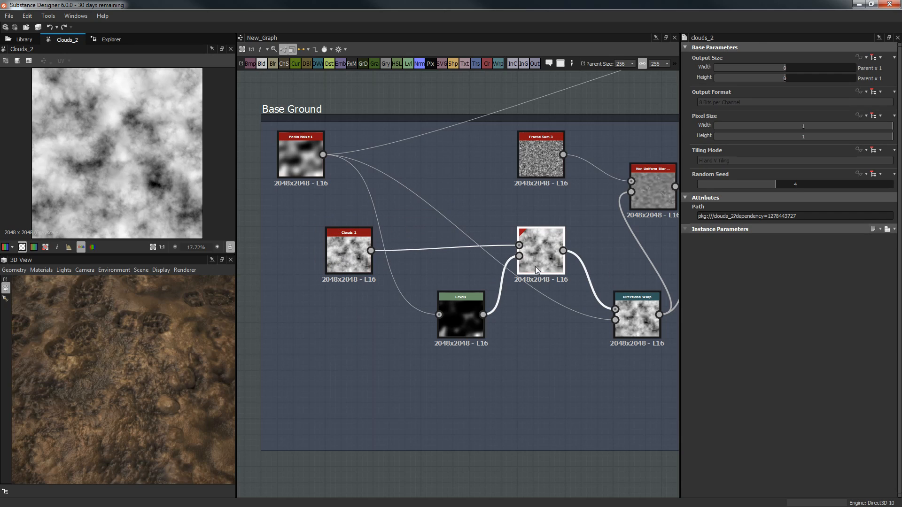
{"action": "scroll", "coordinate": [113, 177], "scroll_direction": "up", "scroll_amount": 4}
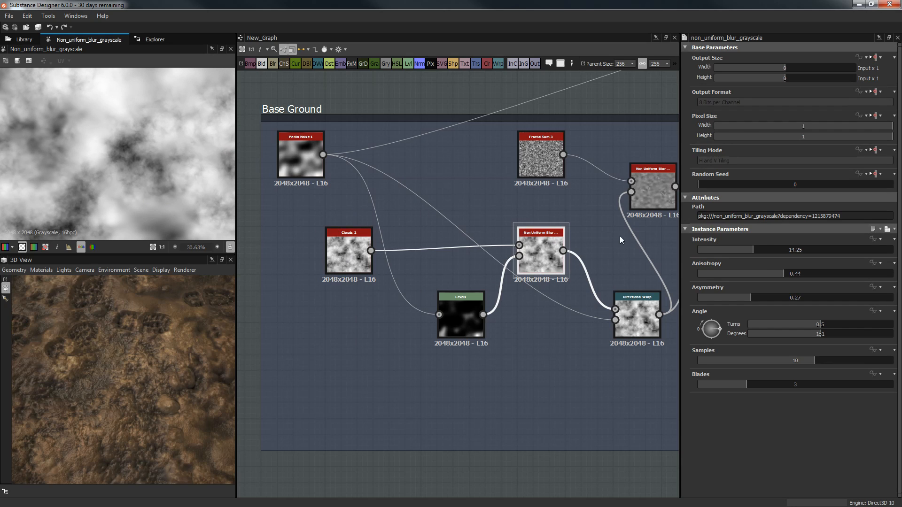
{"action": "scroll", "coordinate": [593, 243], "scroll_direction": "up", "scroll_amount": 4}
{"action": "scroll", "coordinate": [131, 149], "scroll_direction": "up", "scroll_amount": 4}
{"action": "scroll", "coordinate": [131, 148], "scroll_direction": "down", "scroll_amount": 4}
- Enlarge the 2D view in height and width and examine the blurred and sharp areas of the Non Uniform Blur output
{"action": "left_click_drag", "start_coordinate": [155, 254], "coordinate": [160, 336]}
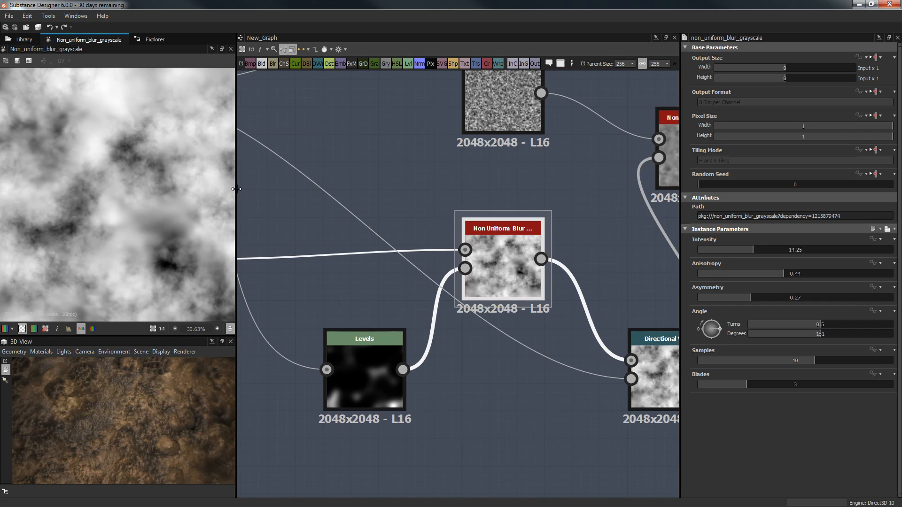
{"action": "left_click_drag", "start_coordinate": [235, 196], "coordinate": [291, 202]}
{"action": "middle_click_drag", "start_coordinate": [167, 212], "coordinate": [218, 117]}
{"action": "middle_click_drag", "start_coordinate": [213, 226], "coordinate": [289, 191]}
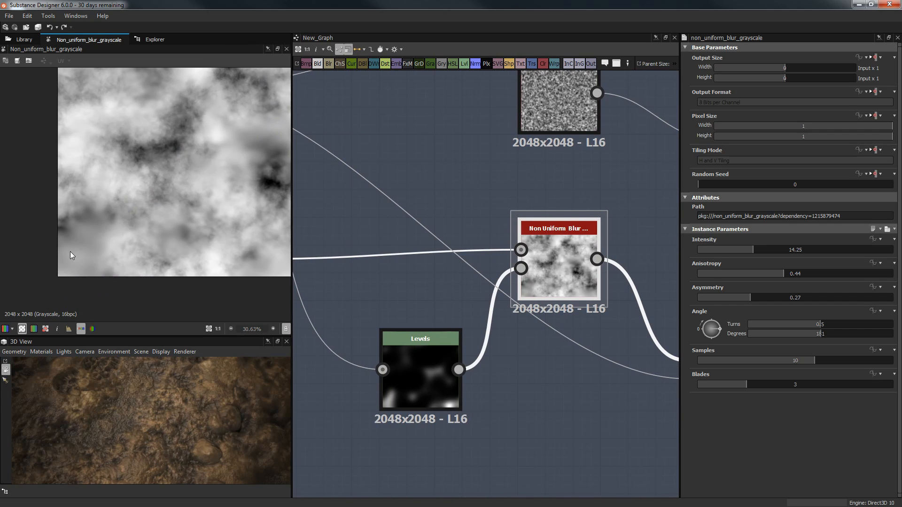
{"action": "middle_click_drag", "start_coordinate": [165, 147], "coordinate": [200, 205]}
- Preview the whole Directional Warp output, check its intensity and warp angle, and trace its inputs back to Perlin Noise 1
{"action": "middle_click_drag", "start_coordinate": [650, 248], "coordinate": [318, 165]}
{"action": "scroll", "coordinate": [432, 194], "scroll_direction": "down", "scroll_amount": 1}
{"action": "middle_click_drag", "start_coordinate": [433, 195], "coordinate": [544, 193]}
{"action": "double_click", "coordinate": [523, 249]}
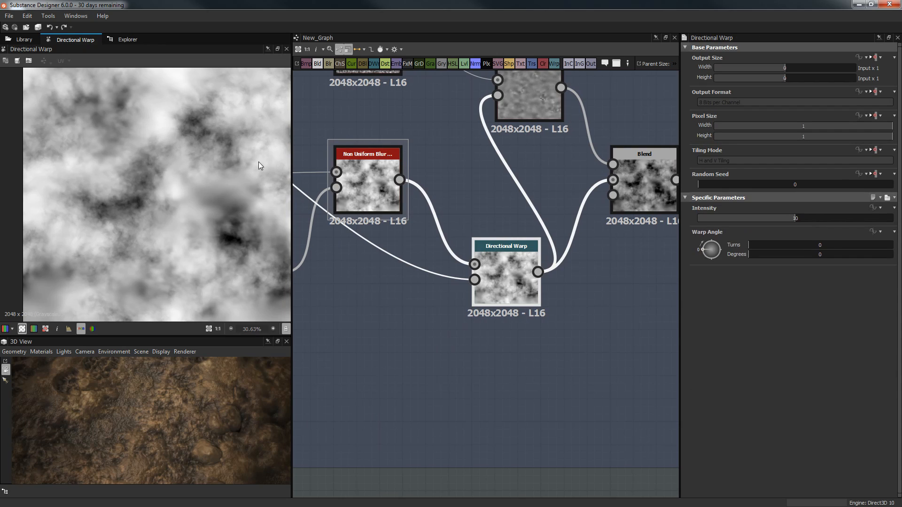
{"action": "key", "text": "f"}
{"action": "middle_click_drag", "start_coordinate": [422, 210], "coordinate": [478, 223]}
{"action": "middle_click_drag", "start_coordinate": [331, 225], "coordinate": [412, 237]}
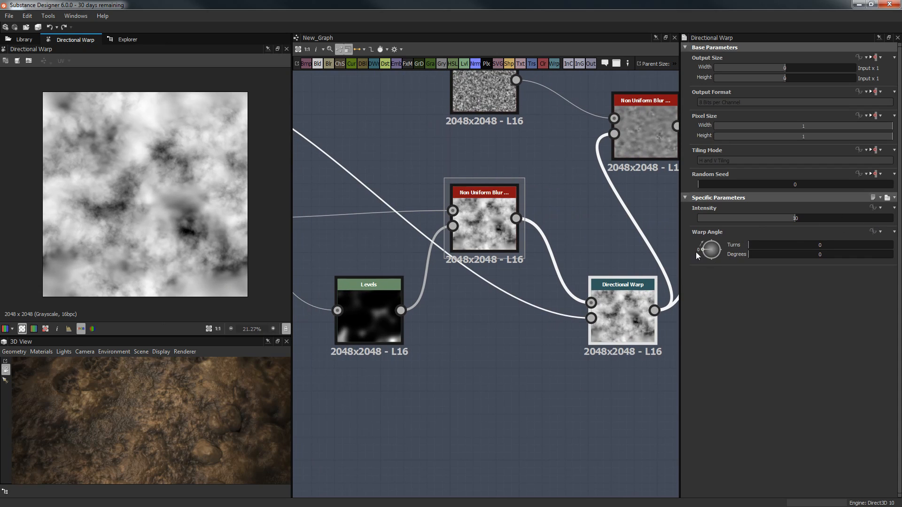
{"action": "middle_click_drag", "start_coordinate": [385, 171], "coordinate": [466, 140]}
{"action": "scroll", "coordinate": [444, 205], "scroll_direction": "down", "scroll_amount": 1}
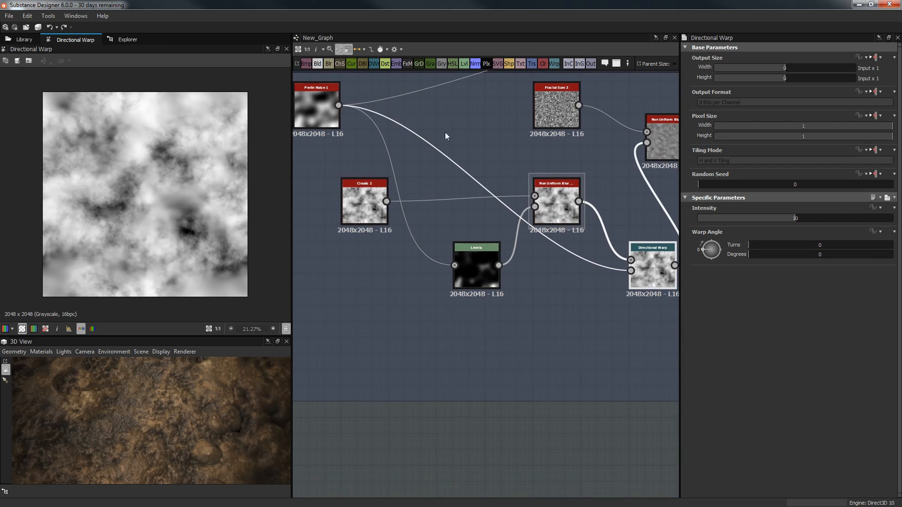
- Preview the Fractal Sum 3 noise up close
{"action": "middle_click_drag", "start_coordinate": [327, 113], "coordinate": [363, 157]}
{"action": "middle_click_drag", "start_coordinate": [496, 223], "coordinate": [381, 202]}
{"action": "middle_click_drag", "start_coordinate": [546, 181], "coordinate": [491, 184]}
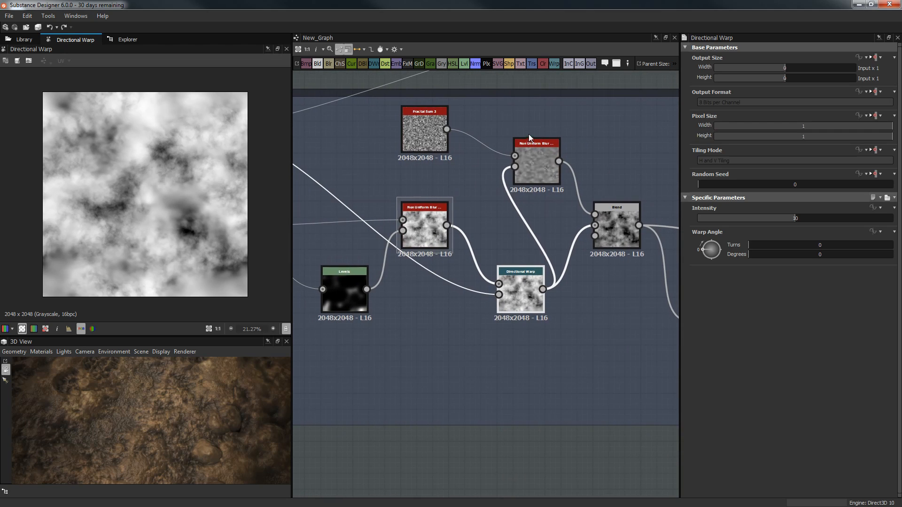
{"action": "middle_click_drag", "start_coordinate": [483, 225], "coordinate": [482, 236]}
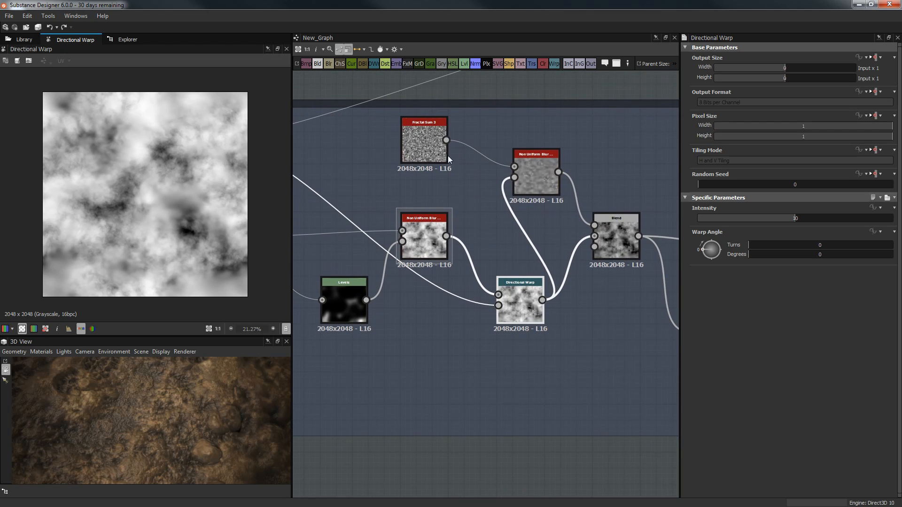
{"action": "left_click", "coordinate": [433, 137]}
{"action": "double_click", "coordinate": [434, 136]}
{"action": "scroll", "coordinate": [119, 179], "scroll_direction": "up", "scroll_amount": 3}
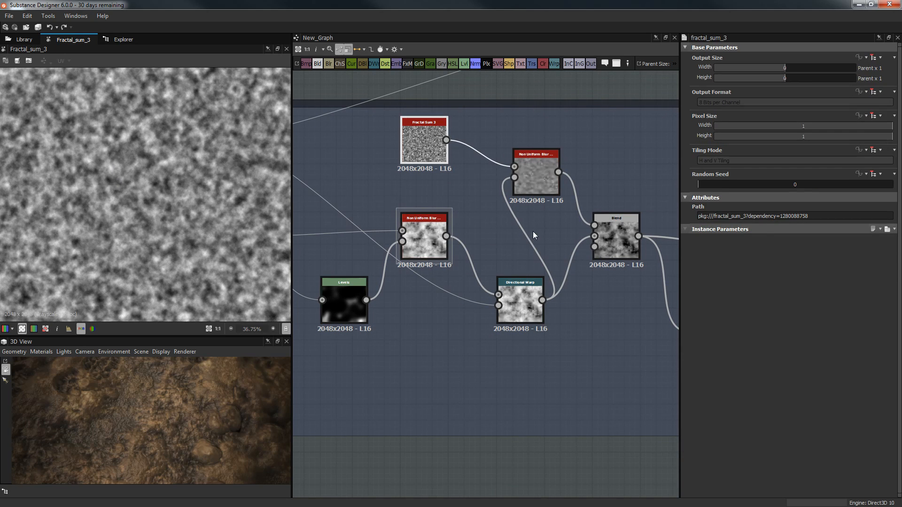
- Preview the output of the Non Uniform Blur node fed by Fractal Sum 3 and check its blur settings
{"action": "double_click", "coordinate": [529, 166]}
{"action": "scroll", "coordinate": [246, 206], "scroll_direction": "down", "scroll_amount": 1}
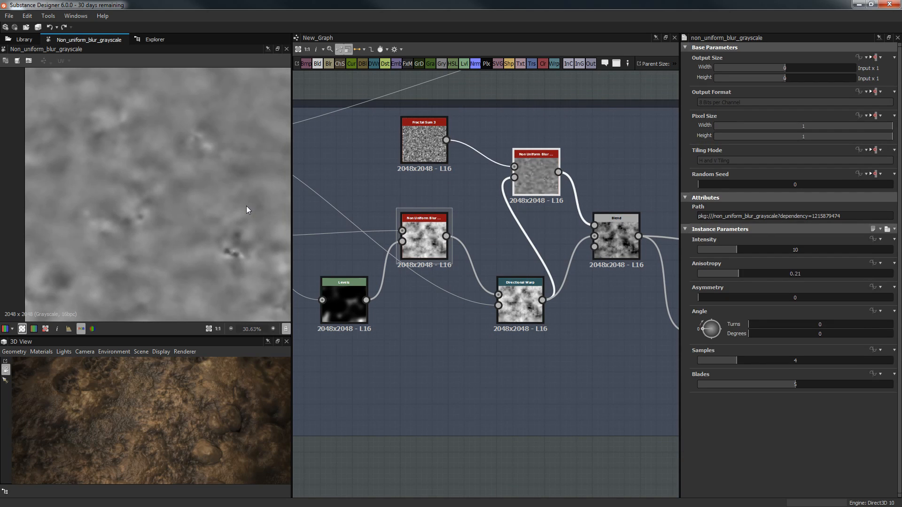
{"action": "scroll", "coordinate": [176, 174], "scroll_direction": "down", "scroll_amount": 1}
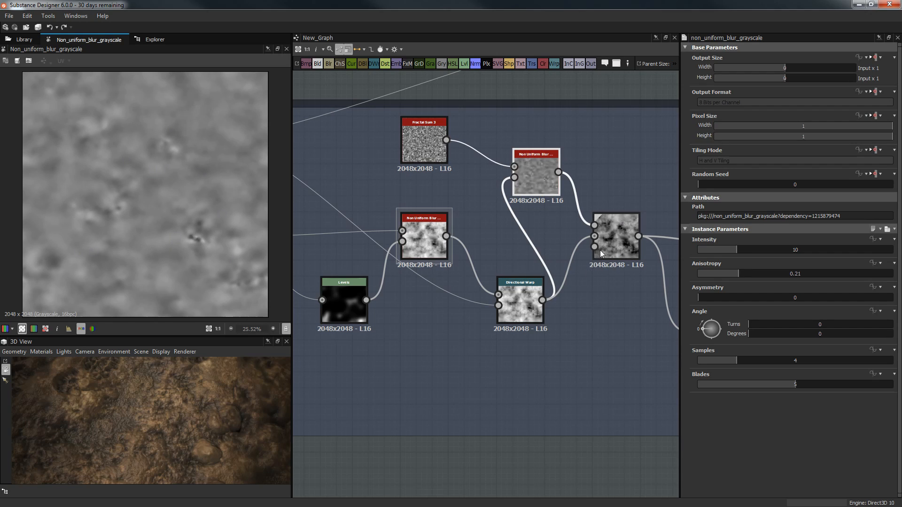
- Preview the Blend node's output, check its blending mode and opacity, and trace its Non Uniform Blur and Directional Warp inputs
{"action": "double_click", "coordinate": [606, 240]}
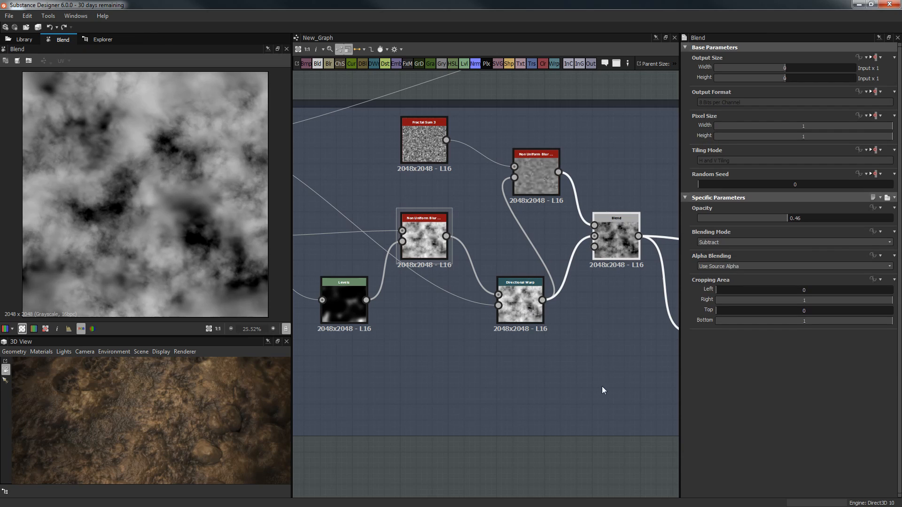
{"action": "middle_click_drag", "start_coordinate": [477, 325], "coordinate": [422, 325]}
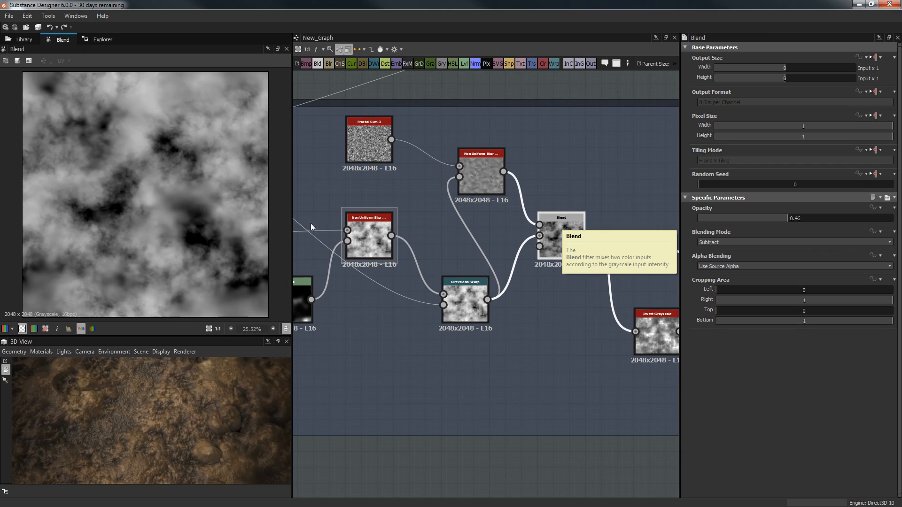
{"action": "middle_click_drag", "start_coordinate": [523, 294], "coordinate": [511, 291]}
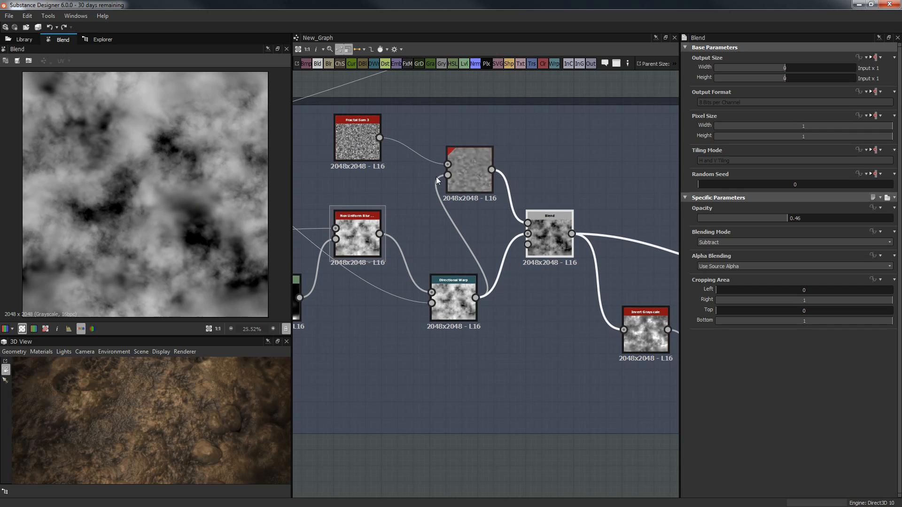
{"action": "middle_click_drag", "start_coordinate": [531, 307], "coordinate": [502, 348]}
{"action": "scroll", "coordinate": [477, 329], "scroll_direction": "up", "scroll_amount": 2}
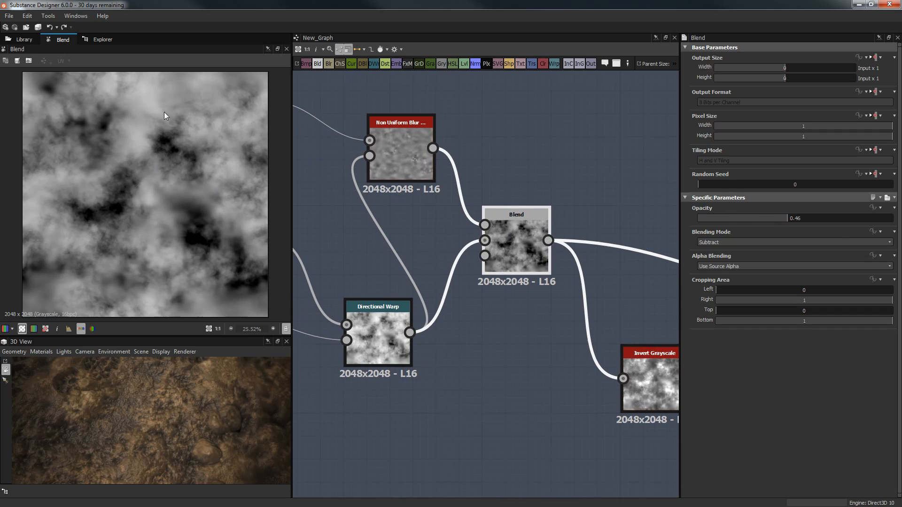
{"action": "middle_click_drag", "start_coordinate": [502, 113], "coordinate": [509, 129]}
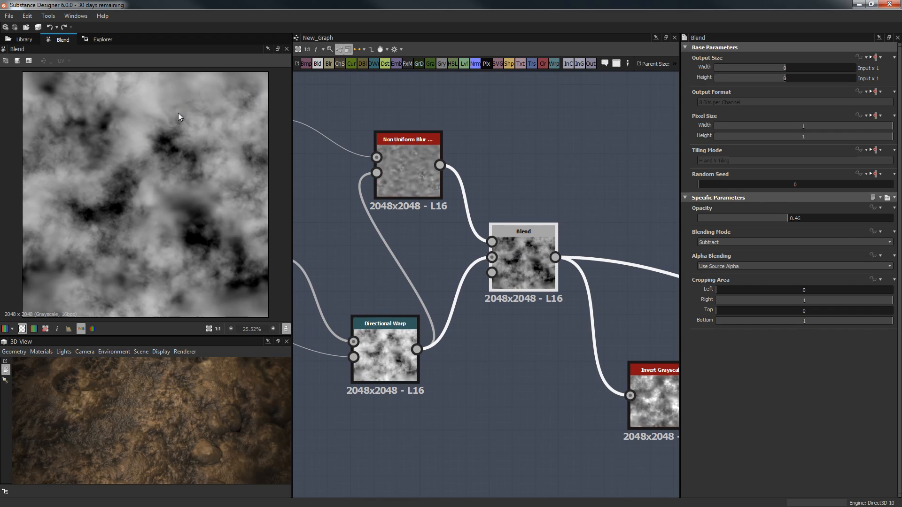
{"action": "middle_click_drag", "start_coordinate": [487, 281], "coordinate": [546, 222]}
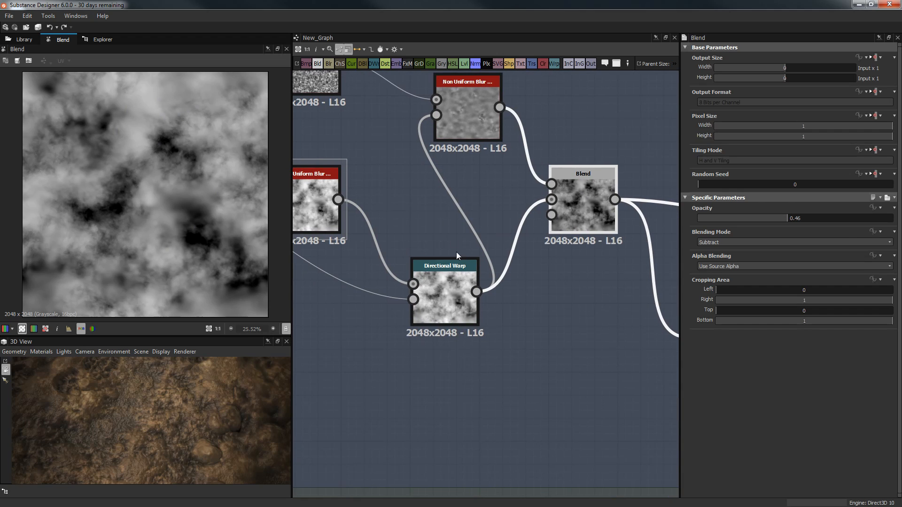
- Compare the Directional Warp output with the Blend output, and examine the Blend output up close
{"action": "double_click", "coordinate": [455, 289]}
{"action": "double_click", "coordinate": [595, 219]}
{"action": "middle_click_drag", "start_coordinate": [485, 314], "coordinate": [451, 326]}
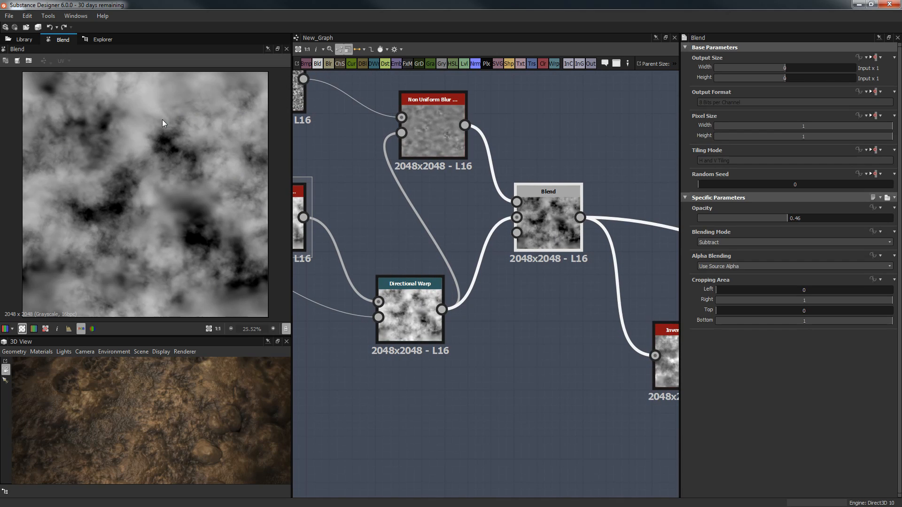
{"action": "middle_click_drag", "start_coordinate": [402, 182], "coordinate": [350, 183]}
{"action": "scroll", "coordinate": [185, 193], "scroll_direction": "up", "scroll_amount": 1}
{"action": "scroll", "coordinate": [186, 194], "scroll_direction": "up", "scroll_amount": 5}
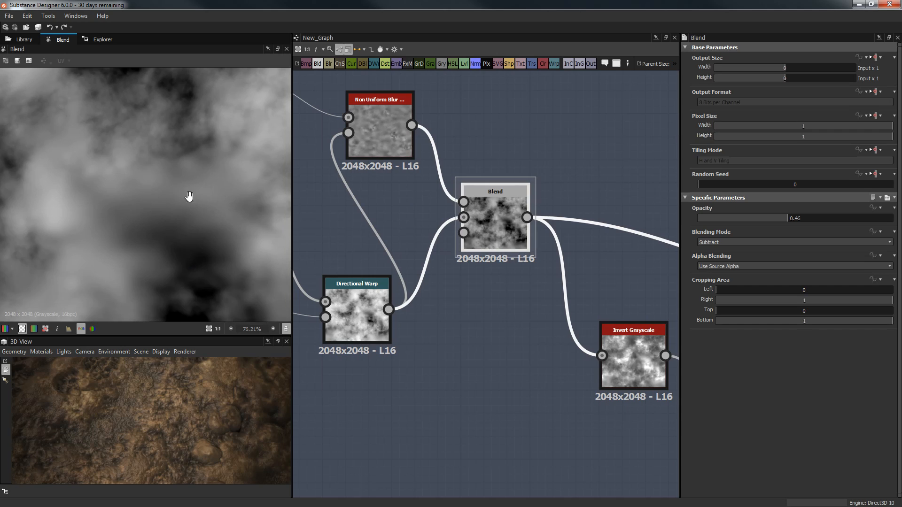
{"action": "scroll", "coordinate": [585, 297], "scroll_direction": "down", "scroll_amount": 2}
- Examine the dark areas of the Blend output and trace its connections to Invert Grayscale and the second Blend node
{"action": "middle_click_drag", "start_coordinate": [625, 342], "coordinate": [398, 260]}
{"action": "middle_click_drag", "start_coordinate": [502, 248], "coordinate": [451, 277]}
{"action": "middle_click_drag", "start_coordinate": [149, 221], "coordinate": [173, 175]}
{"action": "middle_click_drag", "start_coordinate": [166, 109], "coordinate": [190, 241]}
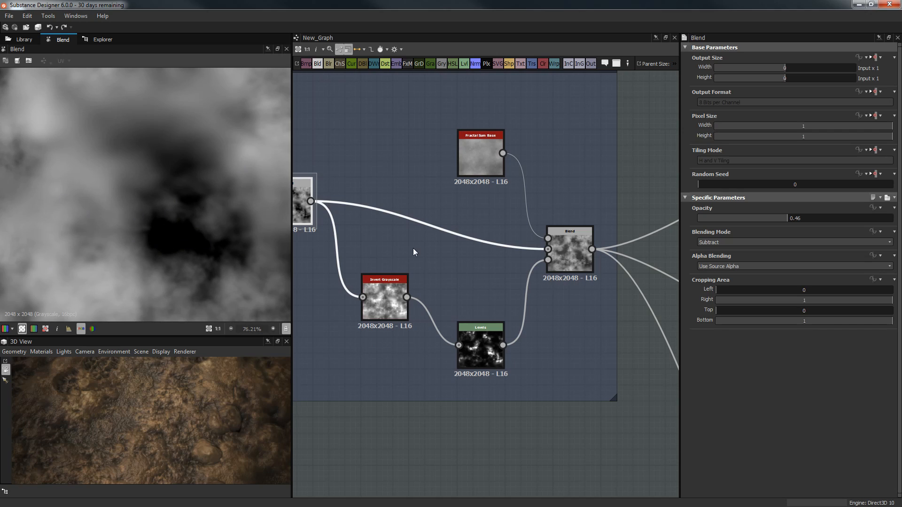
{"action": "middle_click_drag", "start_coordinate": [475, 250], "coordinate": [487, 242]}
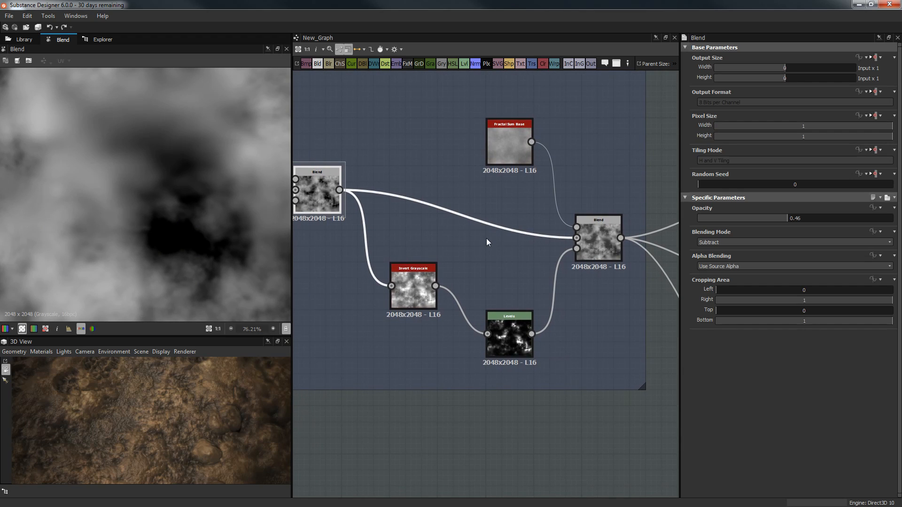
{"action": "scroll", "coordinate": [192, 233], "scroll_direction": "down", "scroll_amount": 3}
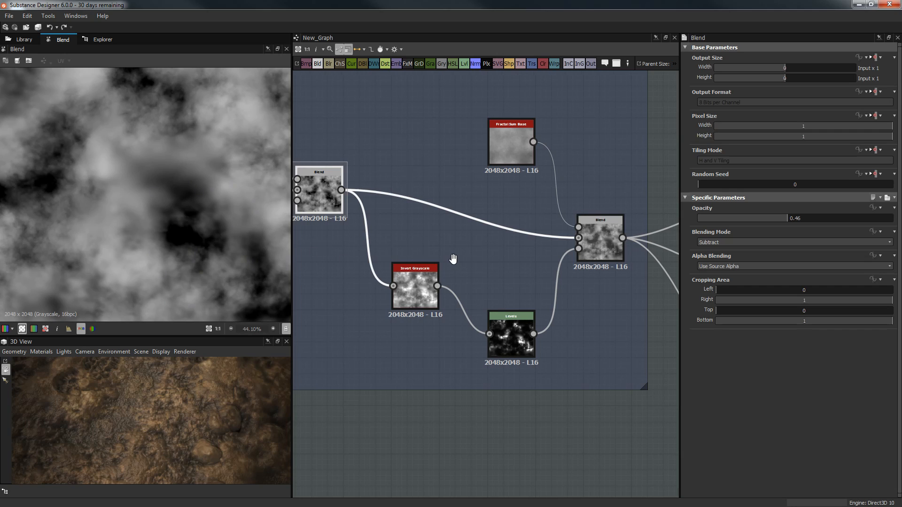
- Preview the Invert Grayscale output and the Levels node it feeds, including the Levels histogram
{"action": "middle_click_drag", "start_coordinate": [453, 255], "coordinate": [512, 207]}
{"action": "scroll", "coordinate": [512, 207], "scroll_direction": "up", "scroll_amount": 2}
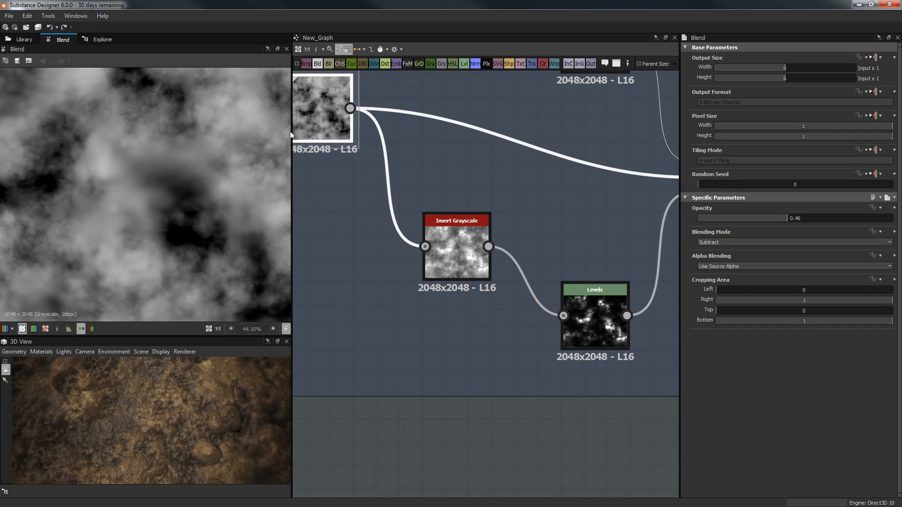
{"action": "double_click", "coordinate": [444, 235]}
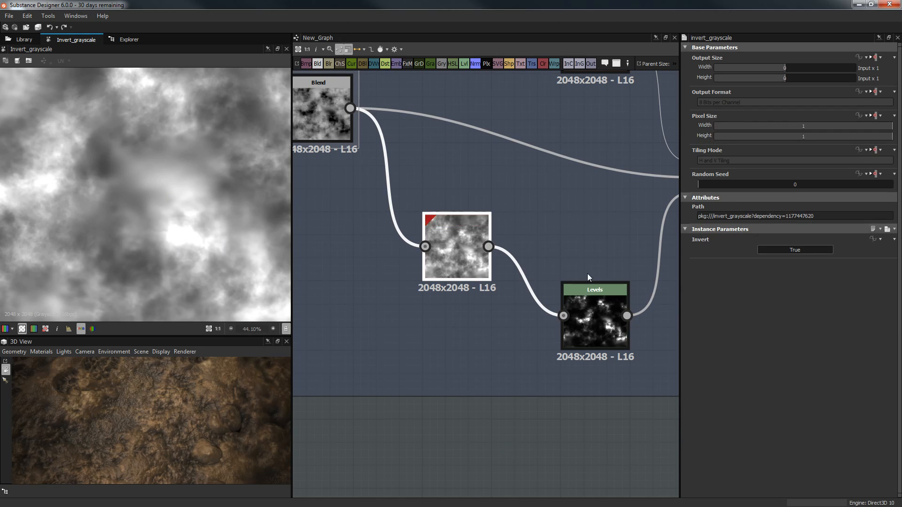
{"action": "middle_click_drag", "start_coordinate": [590, 271], "coordinate": [548, 228]}
{"action": "double_click", "coordinate": [550, 253]}
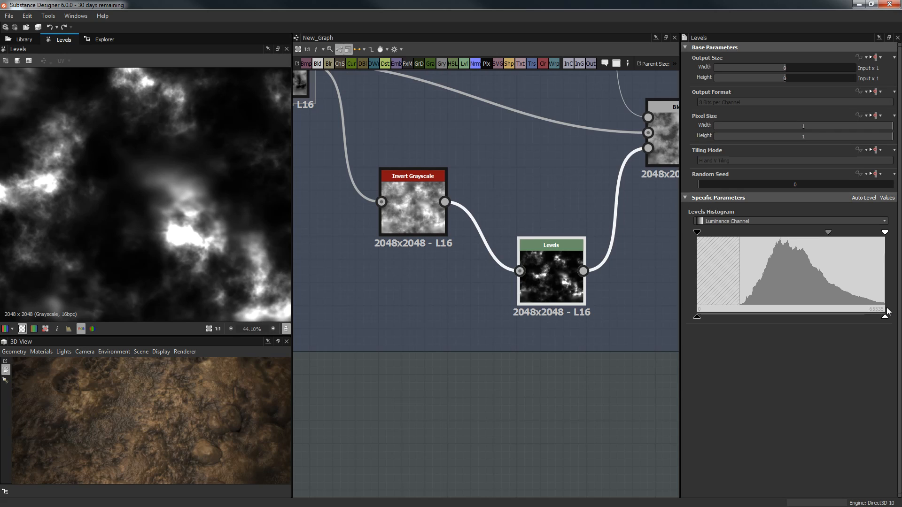
- Try inverting with Levels alone by deleting Invert Grayscale and swapping the Levels output black and white points, then undo it all
{"action": "left_click", "coordinate": [408, 207]}
{"action": "key", "text": "Delete"}
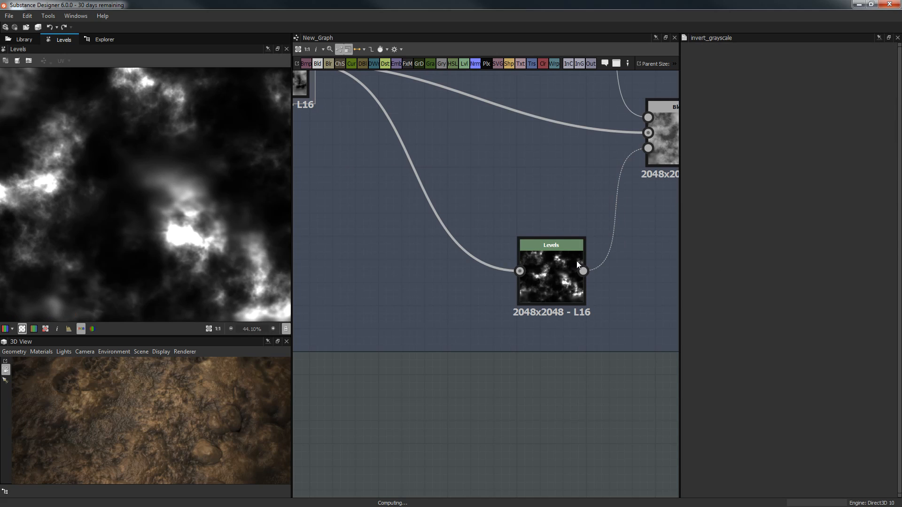
{"action": "left_click", "coordinate": [534, 259]}
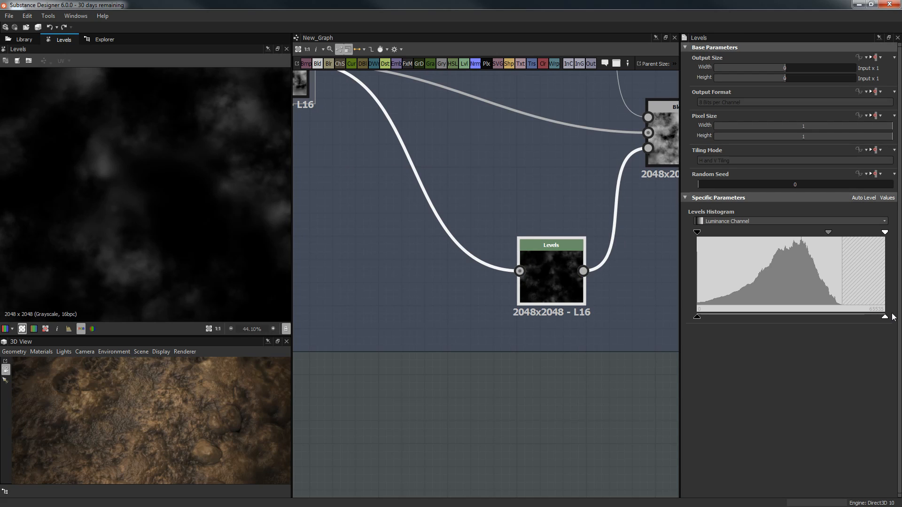
{"action": "mouse_move", "coordinate": [885, 317]}
{"action": "left_mouse_down"}
{"action": "mouse_move", "coordinate": [689, 318]}
{"action": "mouse_move", "coordinate": [893, 320]}
{"action": "mouse_move", "coordinate": [888, 313]}
{"action": "left_mouse_up"}
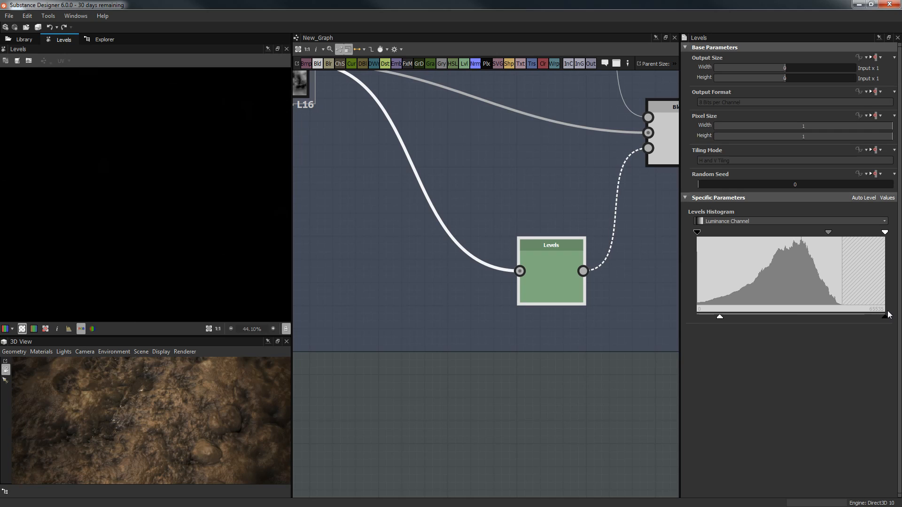
{"action": "left_click_drag", "start_coordinate": [718, 317], "coordinate": [695, 316]}
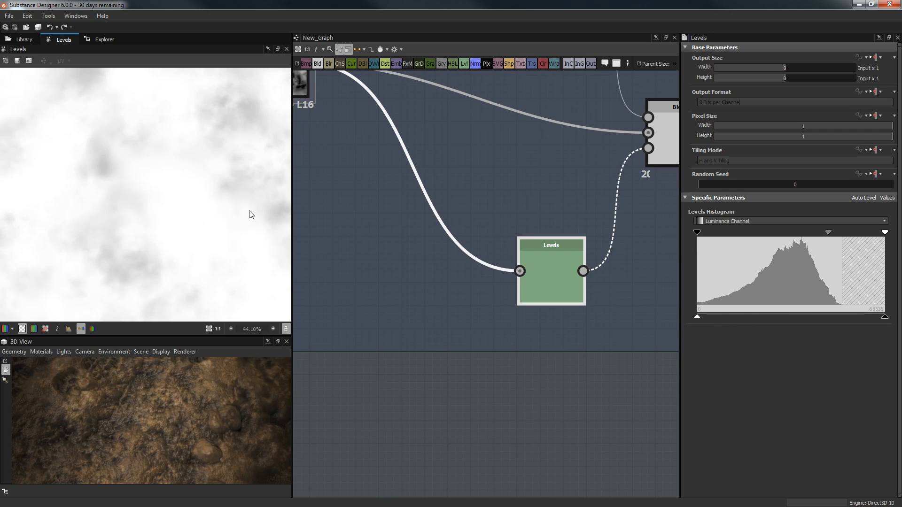
{"action": "scroll", "coordinate": [145, 161], "scroll_direction": "down", "scroll_amount": 5}
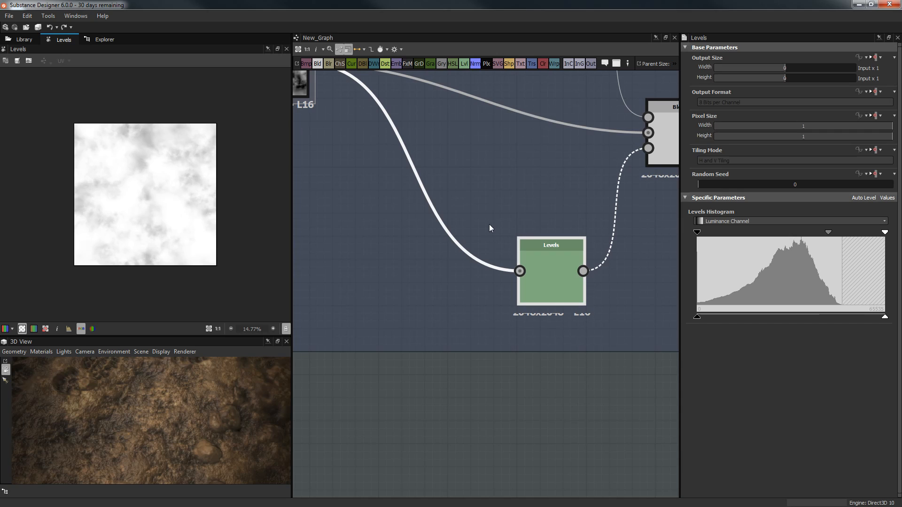
{"action": "key", "text": "ctrl+z"}
- Preview the Invert Grayscale output again and examine its bright and dark areas up close
{"action": "mouse_move", "coordinate": [500, 188]}
{"action": "middle_mouse_down"}
{"action": "mouse_move", "coordinate": [433, 241]}
{"action": "mouse_move", "coordinate": [489, 189]}
{"action": "middle_mouse_up"}
{"action": "scroll", "coordinate": [451, 223], "scroll_direction": "up", "scroll_amount": 1}
{"action": "left_click", "coordinate": [362, 217]}
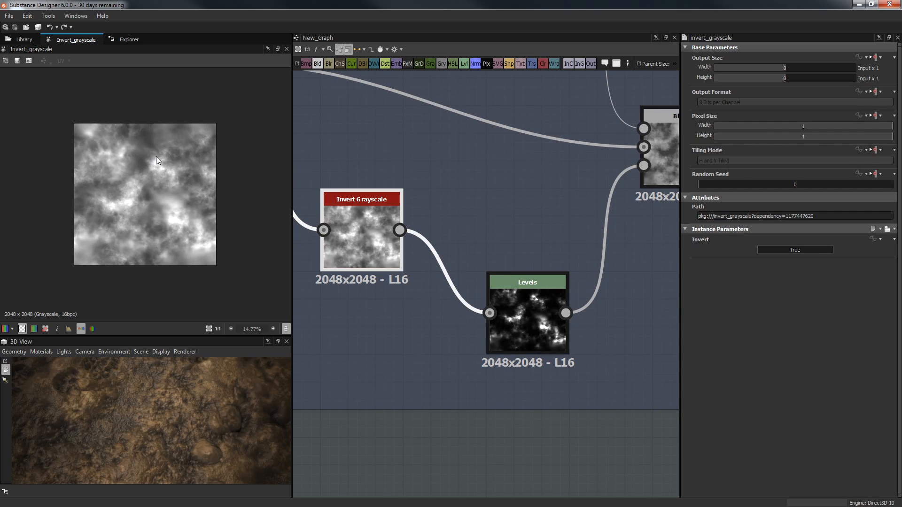
{"action": "scroll", "coordinate": [203, 225], "scroll_direction": "up", "scroll_amount": 5}
{"action": "middle_click_drag", "start_coordinate": [168, 266], "coordinate": [226, 176]}
{"action": "middle_click_drag", "start_coordinate": [580, 278], "coordinate": [570, 228]}
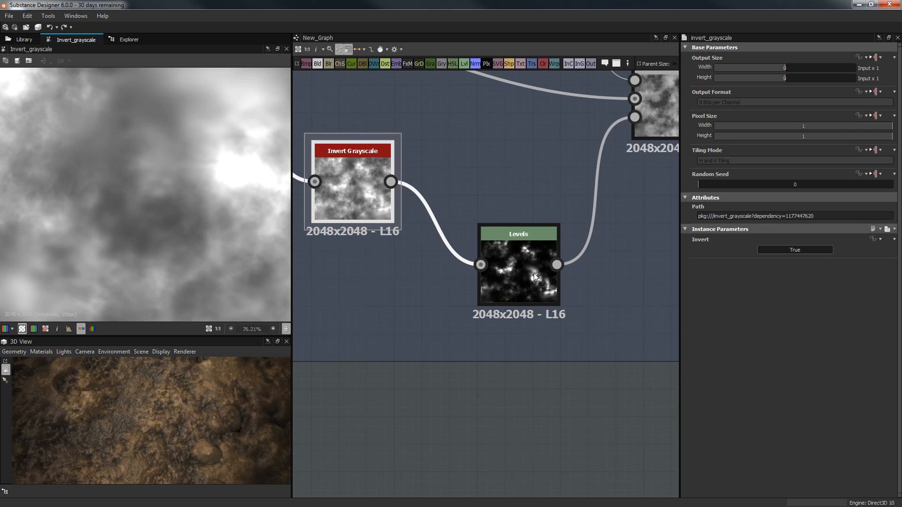
- Preview the Levels output after Invert Grayscale and examine its white mask areas at several magnifications
{"action": "left_click", "coordinate": [513, 289]}
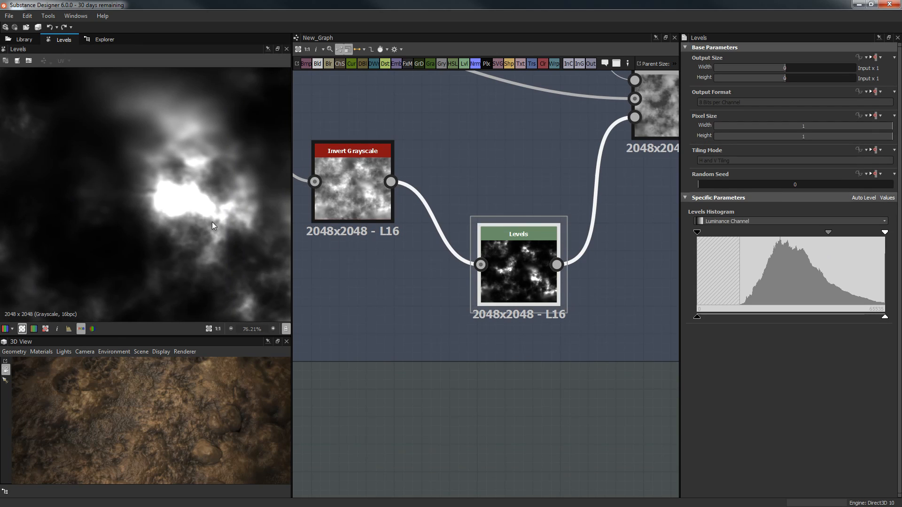
{"action": "scroll", "coordinate": [208, 196], "scroll_direction": "down", "scroll_amount": 3}
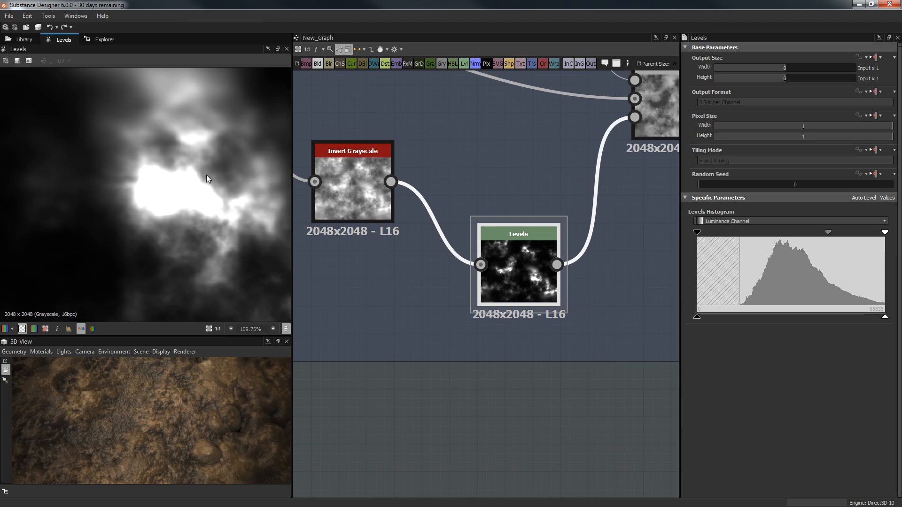
{"action": "middle_click_drag", "start_coordinate": [177, 187], "coordinate": [278, 242]}
{"action": "middle_click_drag", "start_coordinate": [180, 239], "coordinate": [116, 145]}
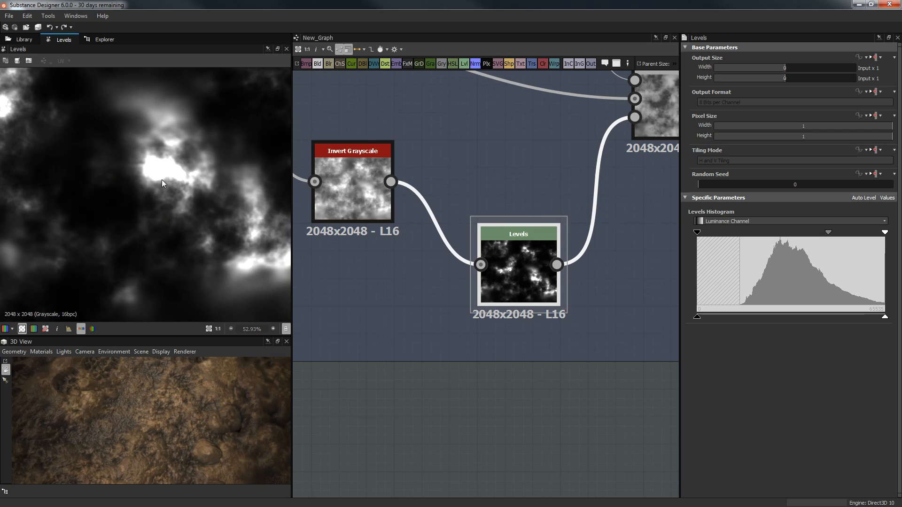
{"action": "scroll", "coordinate": [166, 183], "scroll_direction": "down", "scroll_amount": 2}
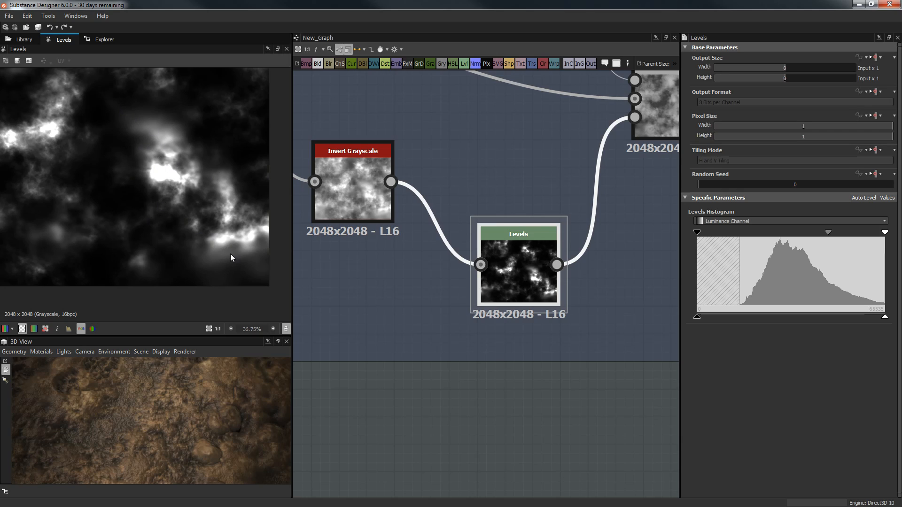
{"action": "middle_click_drag", "start_coordinate": [149, 172], "coordinate": [166, 196]}
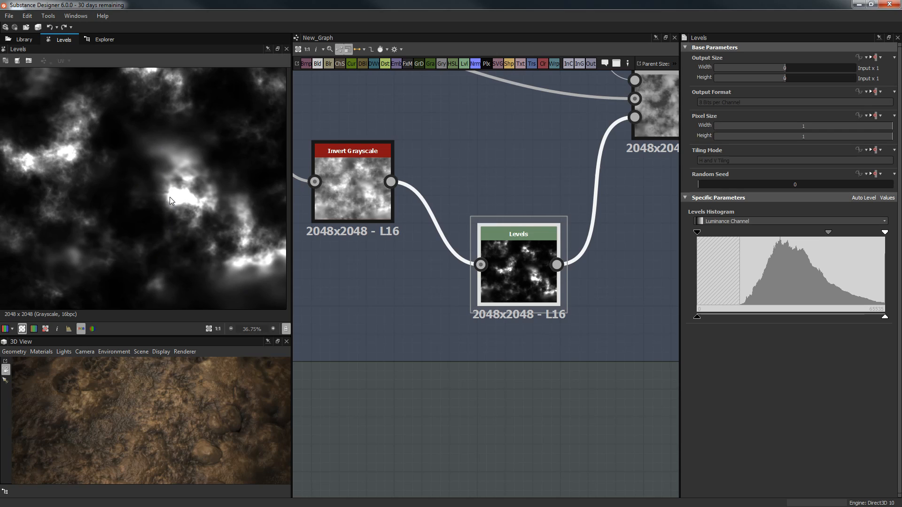
{"action": "middle_click_drag", "start_coordinate": [152, 178], "coordinate": [164, 202]}
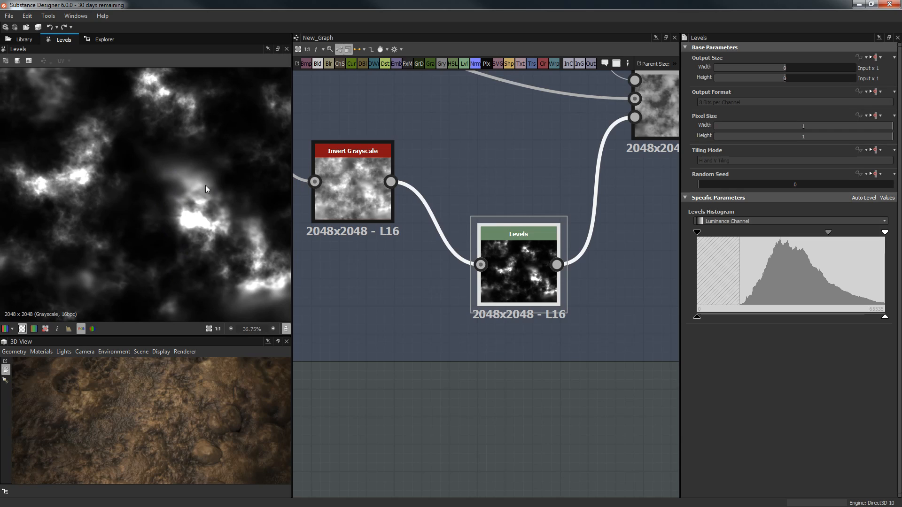
{"action": "middle_click_drag", "start_coordinate": [79, 136], "coordinate": [117, 174]}
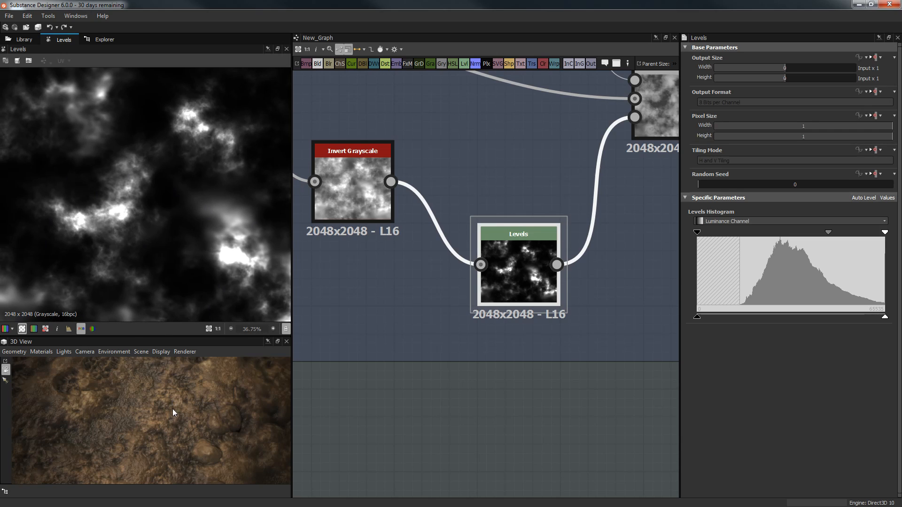
- Preview the Fractal Sum Base noise feeding the second Blend node and check its roughness and level settings
{"action": "middle_click_drag", "start_coordinate": [541, 216], "coordinate": [525, 322]}
{"action": "scroll", "coordinate": [530, 211], "scroll_direction": "down", "scroll_amount": 2}
{"action": "middle_click_drag", "start_coordinate": [531, 172], "coordinate": [525, 232]}
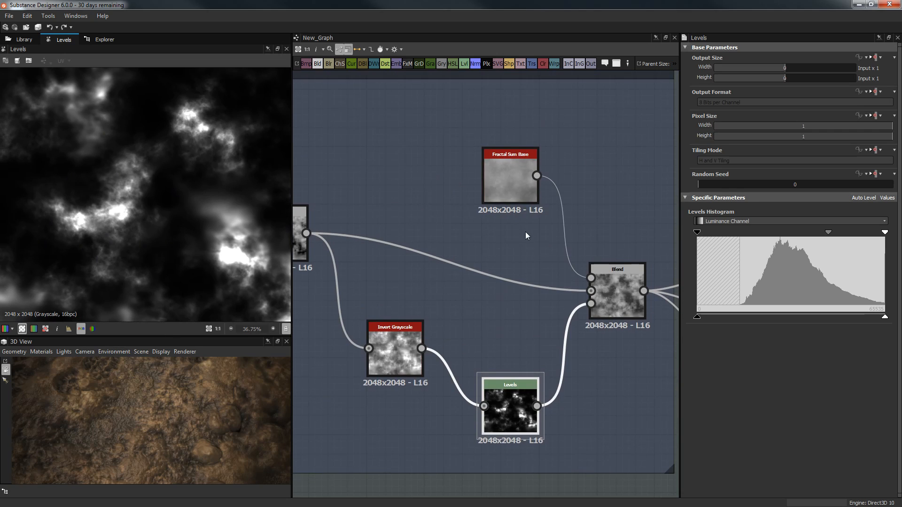
{"action": "double_click", "coordinate": [518, 193]}
{"action": "scroll", "coordinate": [119, 197], "scroll_direction": "up", "scroll_amount": 1}
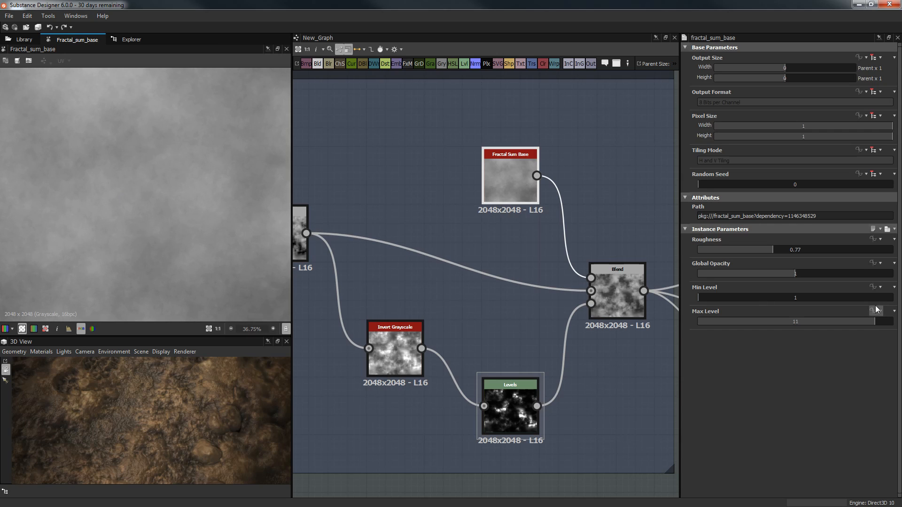
- Preview the second Blend node fed by Fractal Sum Base and Levels, and examine its dark areas up close
{"action": "middle_click_drag", "start_coordinate": [447, 242], "coordinate": [344, 205]}
{"action": "double_click", "coordinate": [525, 252]}
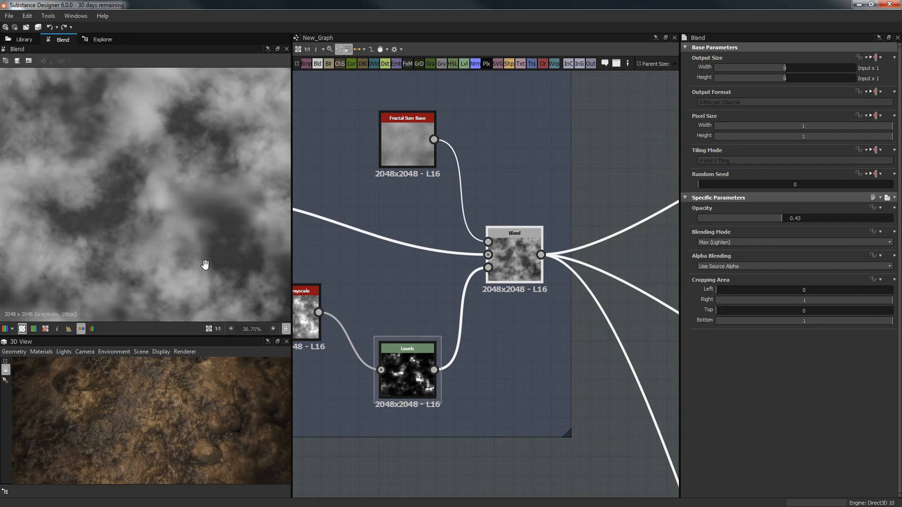
{"action": "scroll", "coordinate": [141, 199], "scroll_direction": "up", "scroll_amount": 7}
{"action": "middle_click_drag", "start_coordinate": [143, 199], "coordinate": [147, 217]}
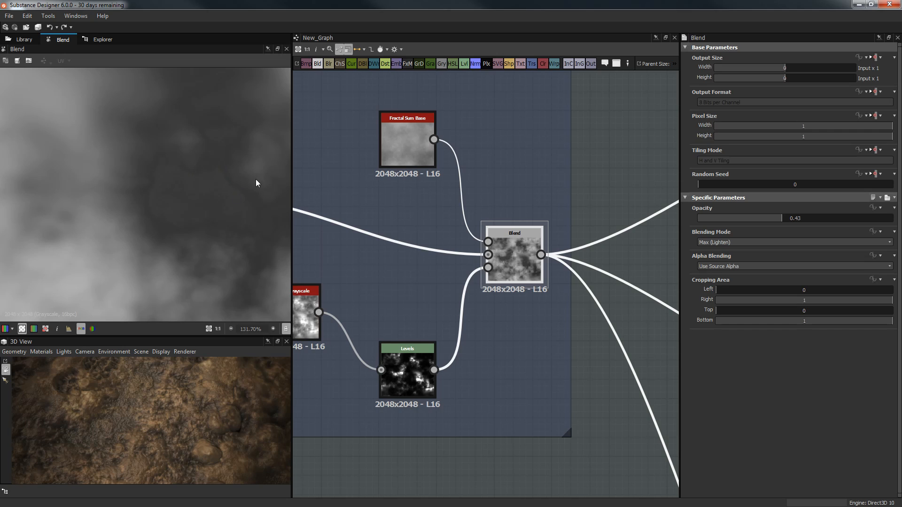
{"action": "mouse_move", "coordinate": [252, 377]}
{"action": "left_mouse_down"}
{"action": "mouse_move", "coordinate": [218, 467]}
{"action": "mouse_move", "coordinate": [128, 440]}
{"action": "mouse_move", "coordinate": [199, 419]}
{"action": "mouse_move", "coordinate": [214, 386]}
{"action": "mouse_move", "coordinate": [177, 447]}
{"action": "mouse_move", "coordinate": [79, 417]}
{"action": "mouse_move", "coordinate": [132, 464]}
{"action": "mouse_move", "coordinate": [195, 446]}
{"action": "mouse_move", "coordinate": [269, 379]}
{"action": "left_mouse_up"}
- Trace the base ground Blend's output connections across the graph and locate the Rocks frame
{"action": "middle_click_drag", "start_coordinate": [623, 267], "coordinate": [544, 220]}
{"action": "scroll", "coordinate": [570, 255], "scroll_direction": "down", "scroll_amount": 4}
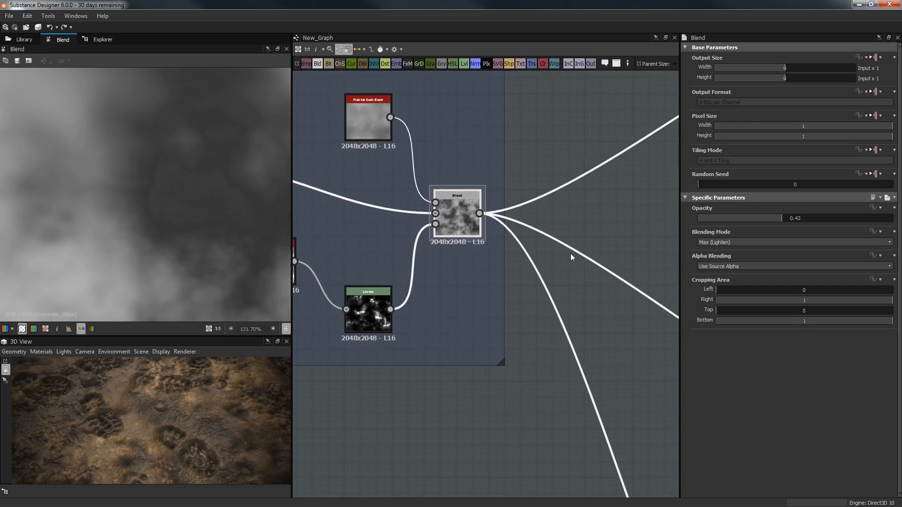
{"action": "middle_click_drag", "start_coordinate": [565, 301], "coordinate": [507, 318]}
{"action": "scroll", "coordinate": [498, 301], "scroll_direction": "down", "scroll_amount": 3}
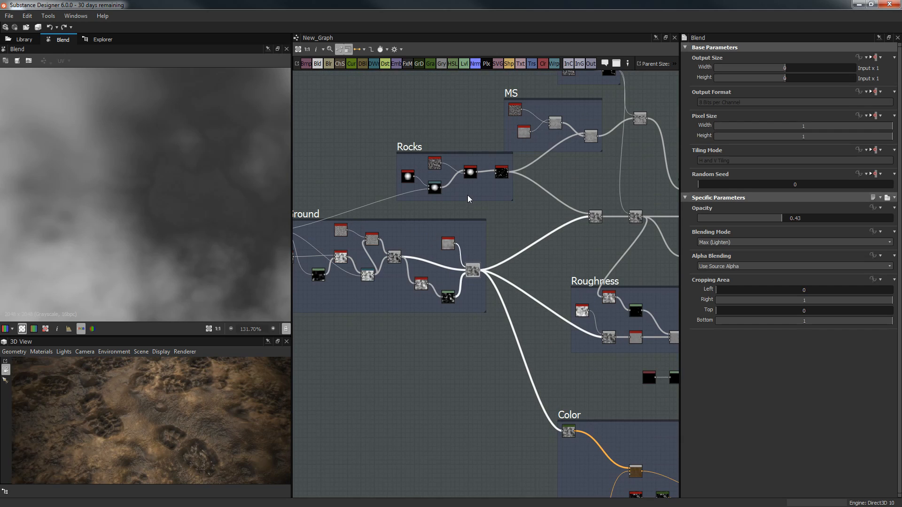
{"action": "middle_click_drag", "start_coordinate": [504, 206], "coordinate": [488, 157]}
{"action": "middle_click_drag", "start_coordinate": [505, 391], "coordinate": [465, 465]}
{"action": "scroll", "coordinate": [543, 210], "scroll_direction": "up", "scroll_amount": 3}
{"action": "middle_click_drag", "start_coordinate": [536, 275], "coordinate": [628, 273]}
{"action": "scroll", "coordinate": [559, 255], "scroll_direction": "up", "scroll_amount": 3}
{"action": "middle_click_drag", "start_coordinate": [312, 207], "coordinate": [636, 292]}
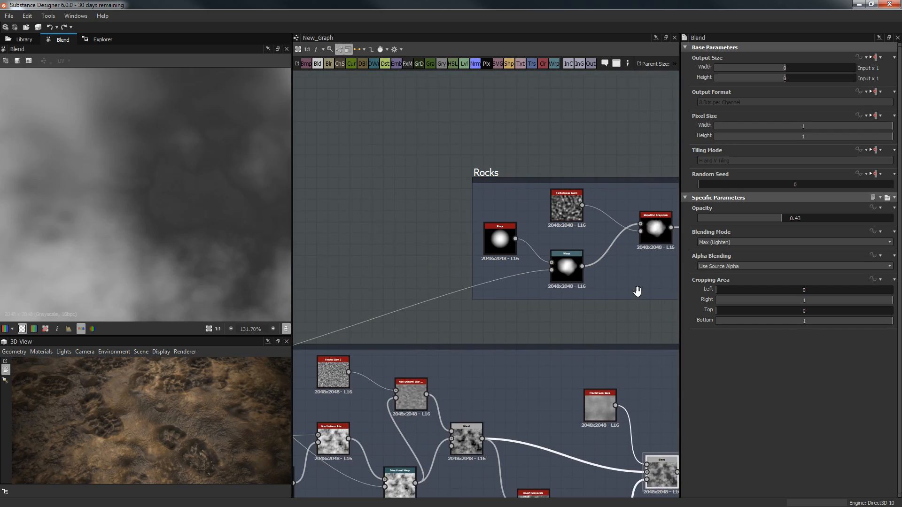
{"action": "middle_click_drag", "start_coordinate": [400, 247], "coordinate": [342, 230]}
- Examine the rocks and footprints on the muddy ground in the 3D view from several angles
{"action": "mouse_move", "coordinate": [174, 431]}
{"action": "left_mouse_down"}
{"action": "mouse_move", "coordinate": [146, 423]}
{"action": "mouse_move", "coordinate": [159, 394]}
{"action": "mouse_move", "coordinate": [193, 395]}
{"action": "mouse_move", "coordinate": [220, 368]}
{"action": "mouse_move", "coordinate": [207, 435]}
{"action": "mouse_move", "coordinate": [224, 437]}
{"action": "mouse_move", "coordinate": [206, 425]}
{"action": "mouse_move", "coordinate": [219, 463]}
{"action": "mouse_move", "coordinate": [203, 436]}
{"action": "mouse_move", "coordinate": [196, 451]}
{"action": "mouse_move", "coordinate": [238, 427]}
{"action": "mouse_move", "coordinate": [202, 442]}
{"action": "mouse_move", "coordinate": [173, 427]}
{"action": "left_mouse_up"}
{"action": "left_click_drag", "start_coordinate": [243, 417], "coordinate": [231, 401]}
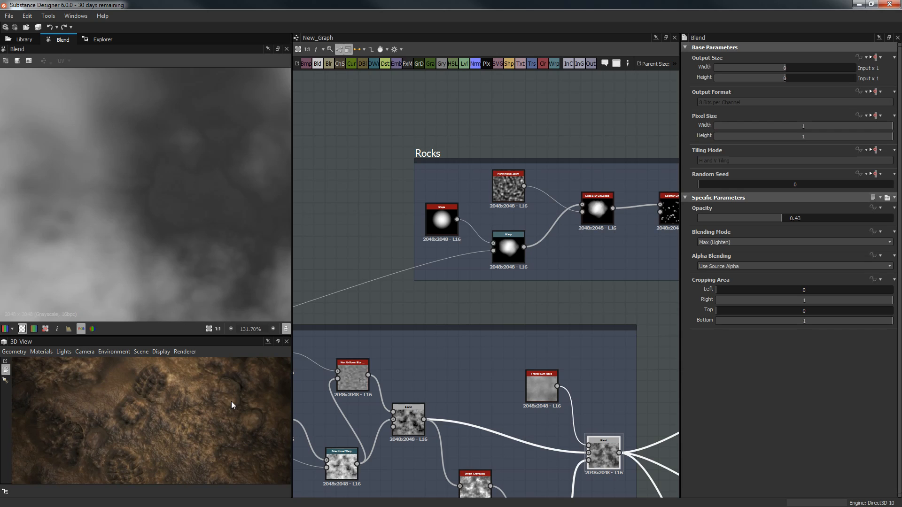
{"action": "left_click_drag", "start_coordinate": [155, 429], "coordinate": [226, 406]}
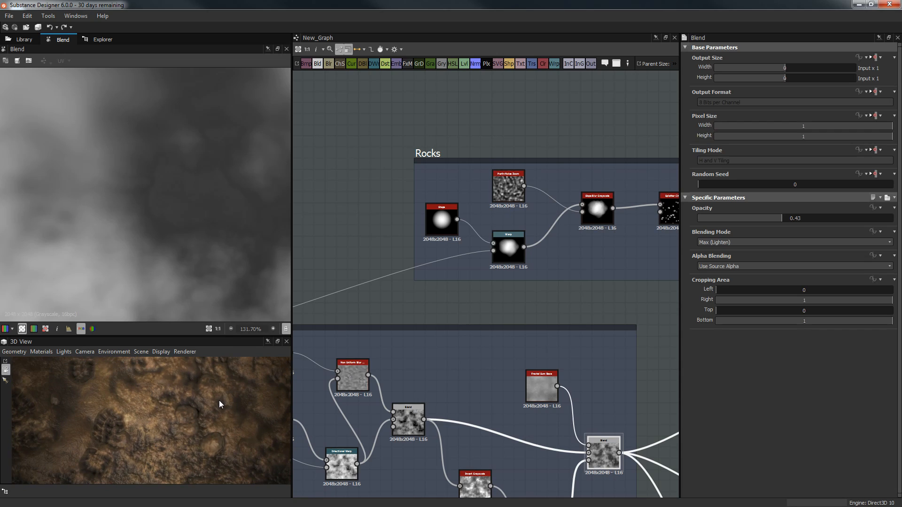
{"action": "left_click_drag", "start_coordinate": [219, 405], "coordinate": [151, 438]}
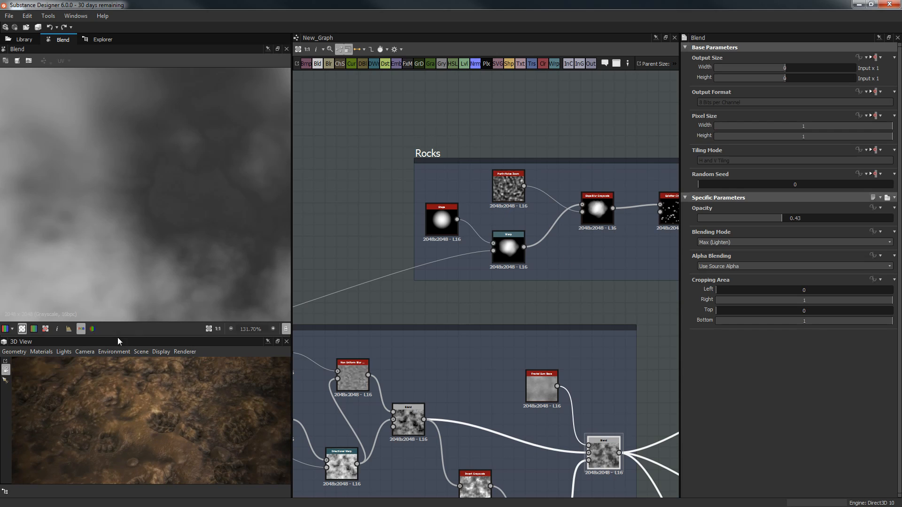
- Make the 3D view taller and widen the graph area by narrowing the preview panels
{"action": "left_click_drag", "start_coordinate": [117, 337], "coordinate": [117, 284]}
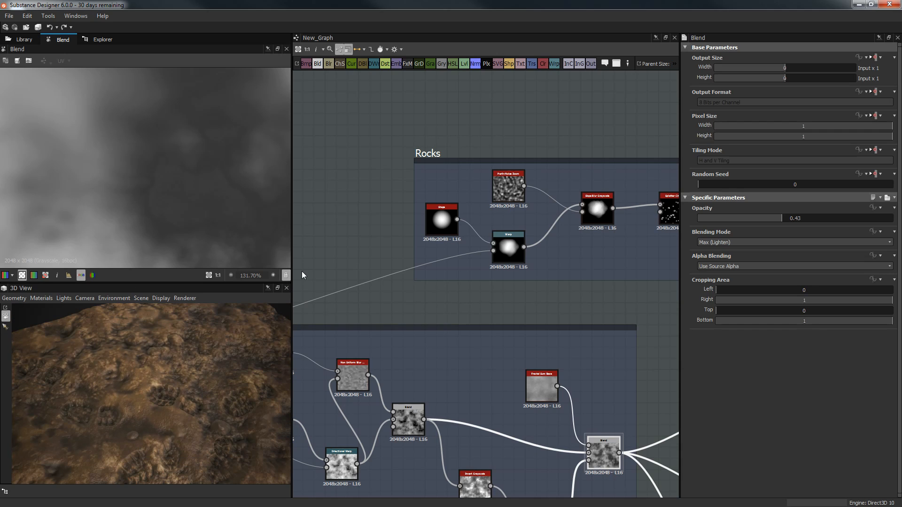
{"action": "left_click_drag", "start_coordinate": [292, 275], "coordinate": [205, 272]}
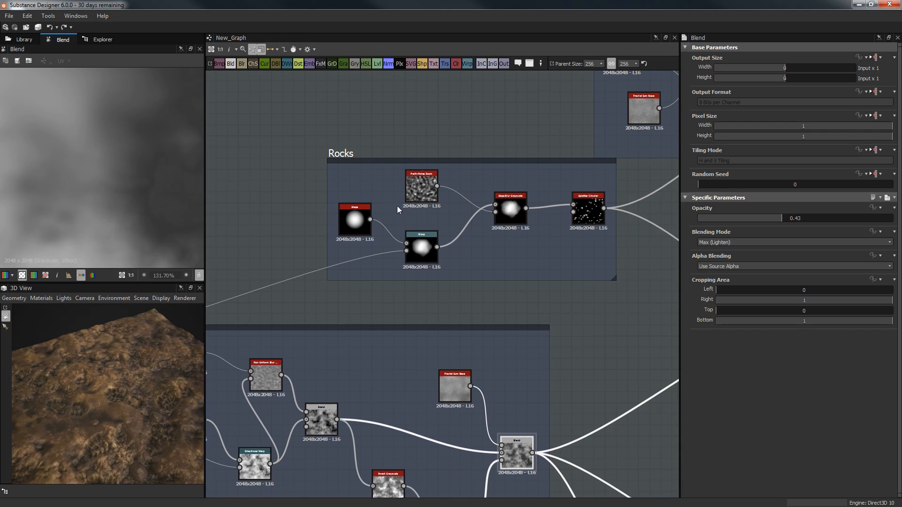
- Preview the Shape node in the Rocks frame and examine its whole Paraboloid pattern
{"action": "middle_click_drag", "start_coordinate": [397, 206], "coordinate": [433, 196]}
{"action": "left_click", "coordinate": [396, 210]}
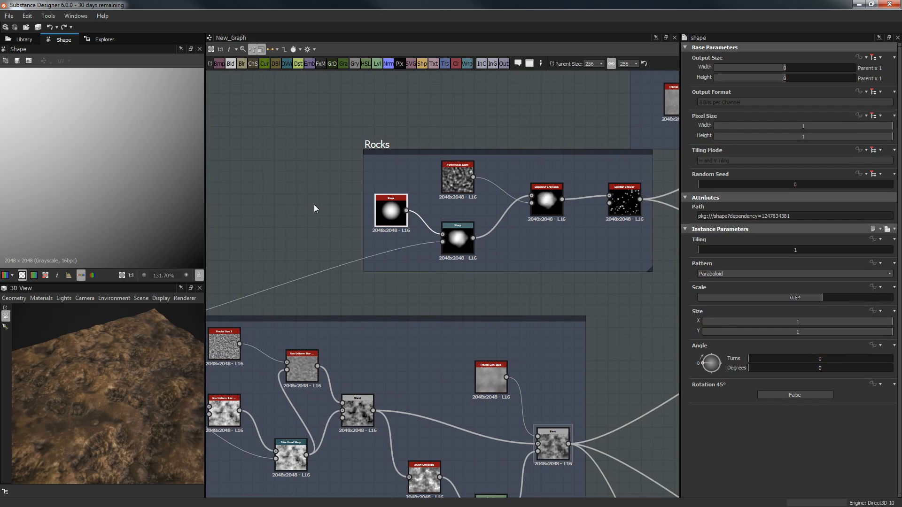
{"action": "scroll", "coordinate": [108, 163], "scroll_direction": "down", "scroll_amount": 10}
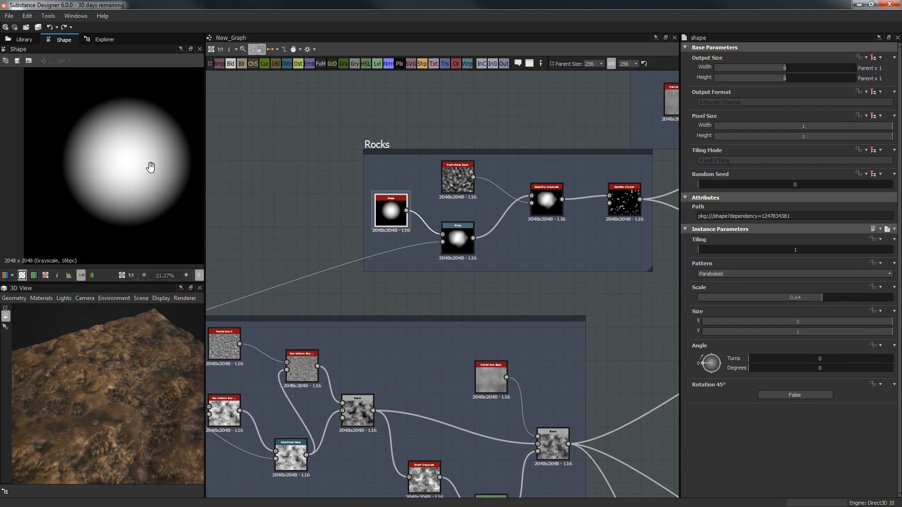
- Preview the Warp node in the Rocks frame and trace its second input back to the Base Ground noise
{"action": "double_click", "coordinate": [459, 239]}
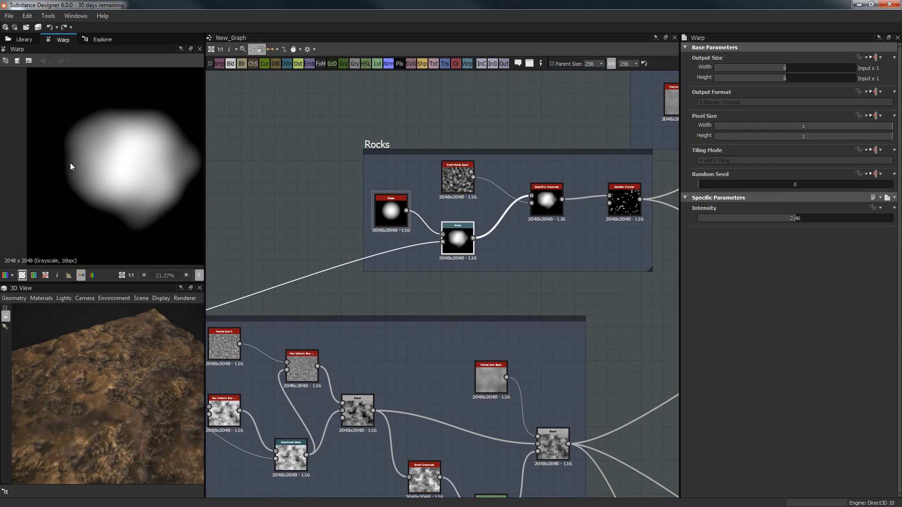
{"action": "scroll", "coordinate": [545, 196], "scroll_direction": "up", "scroll_amount": 1}
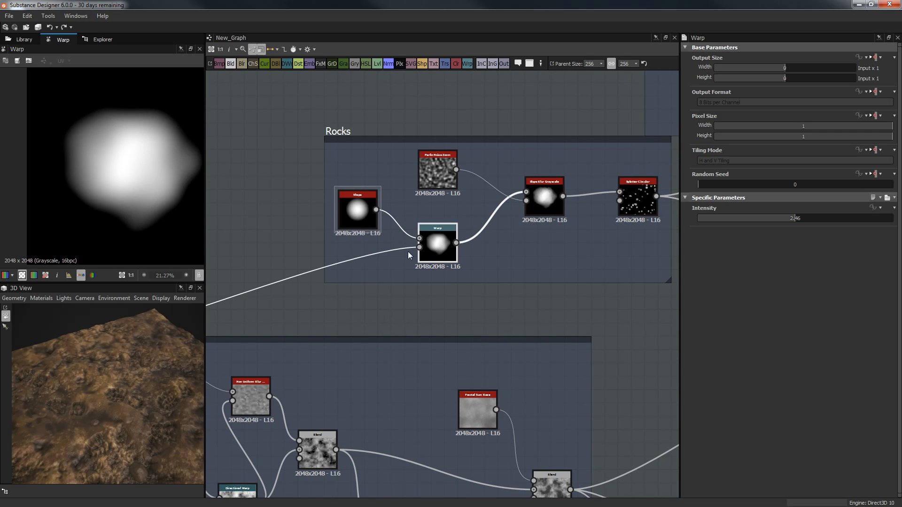
{"action": "scroll", "coordinate": [413, 271], "scroll_direction": "down", "scroll_amount": 3}
{"action": "middle_click_drag", "start_coordinate": [390, 280], "coordinate": [713, 245]}
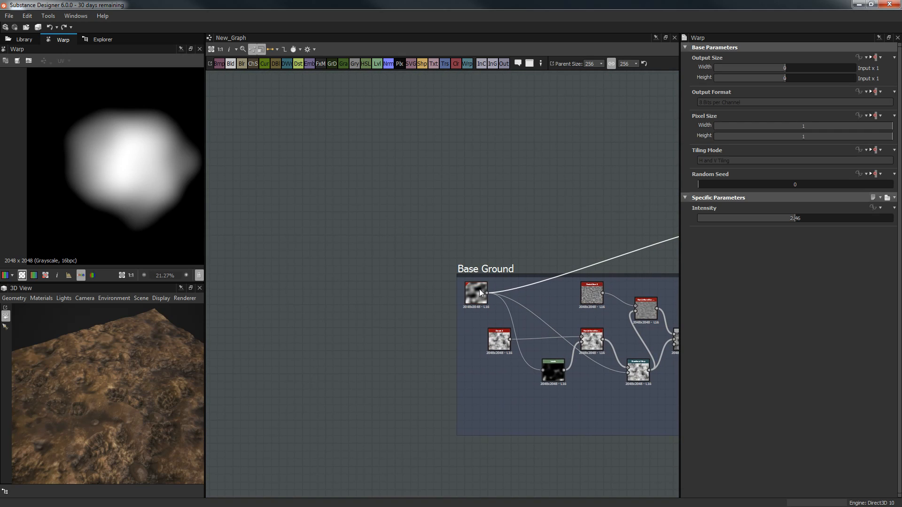
{"action": "key", "text": "f"}
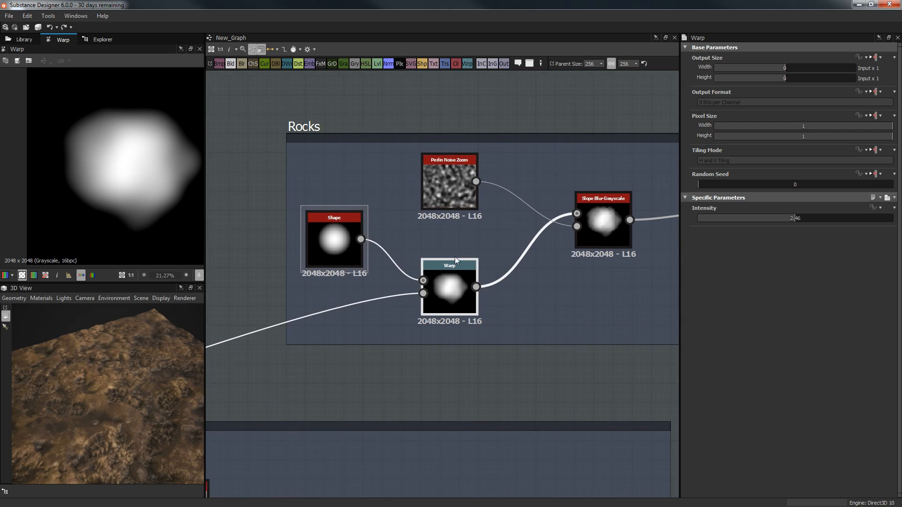
- Preview the Slope Blur Grayscale and Splatter Circular outputs of the Rocks frame and check the splatter's randomness settings
{"action": "left_click", "coordinate": [579, 218]}
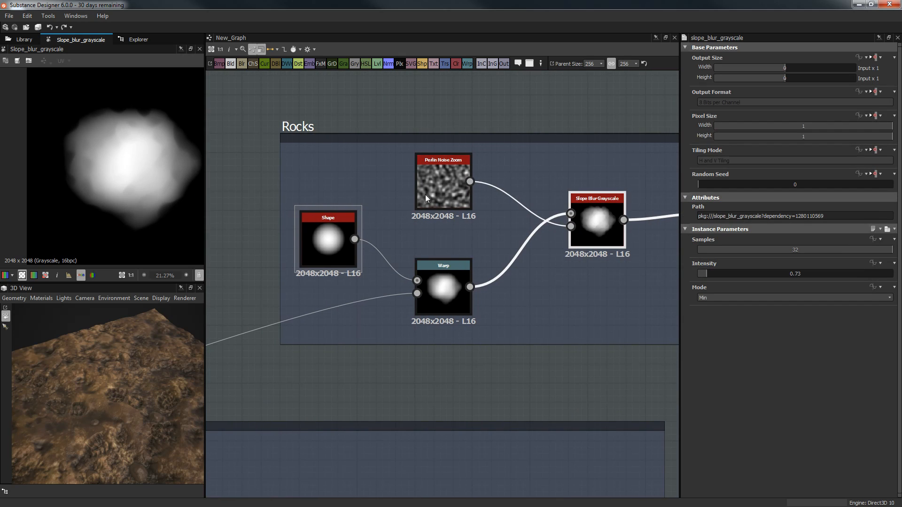
{"action": "key", "text": "f"}
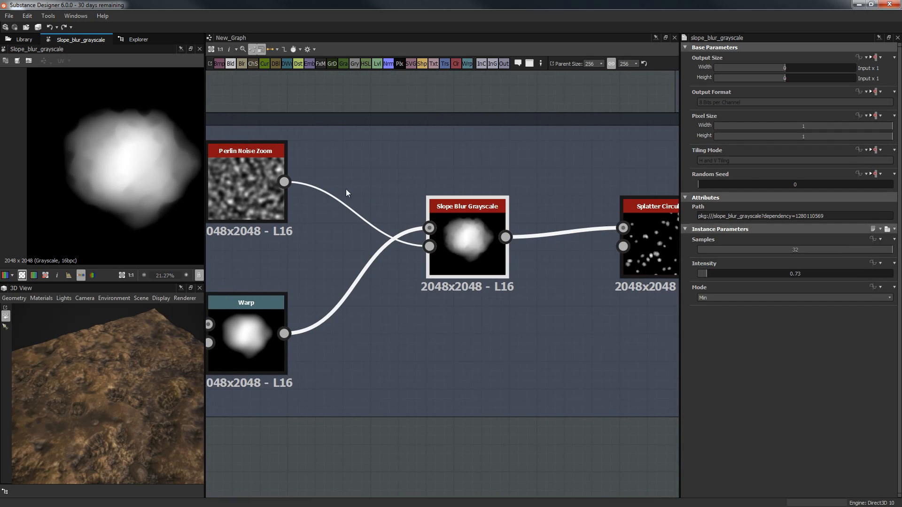
{"action": "left_click", "coordinate": [559, 252]}
{"action": "scroll", "coordinate": [697, 287], "scroll_direction": "down", "scroll_amount": 2}
{"action": "scroll", "coordinate": [696, 286], "scroll_direction": "down", "scroll_amount": 4}
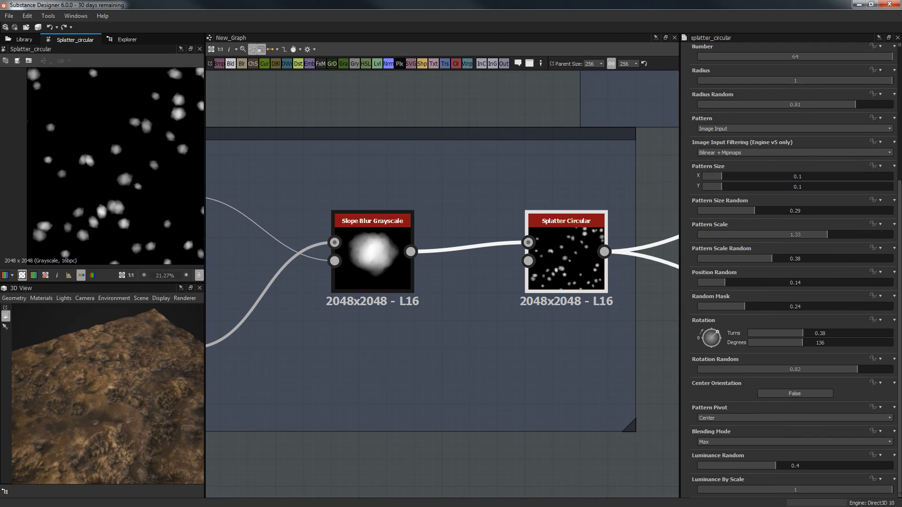
{"action": "scroll", "coordinate": [91, 147], "scroll_direction": "down", "scroll_amount": 3}
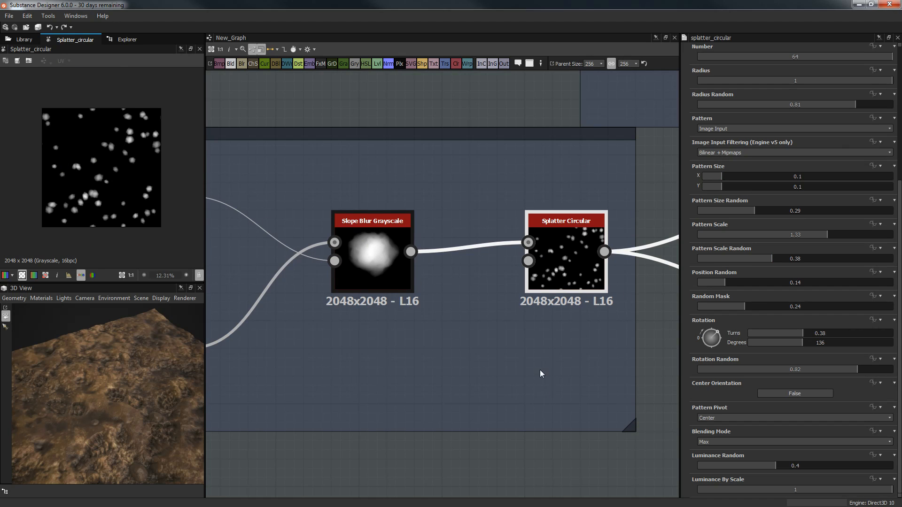
- Try a plain Splatter node below Splatter Circular, look through its parameters, and delete it
{"action": "key", "text": "space"}
{"action": "type", "text": "splat"}
{"action": "key", "text": "Return"}
{"action": "scroll", "coordinate": [784, 188], "scroll_direction": "down", "scroll_amount": 3}
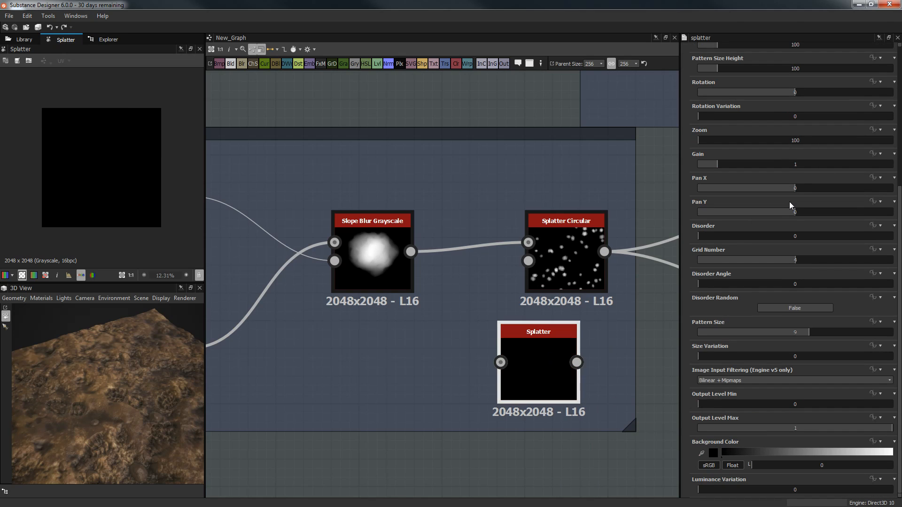
{"action": "scroll", "coordinate": [775, 282], "scroll_direction": "up", "scroll_amount": 5}
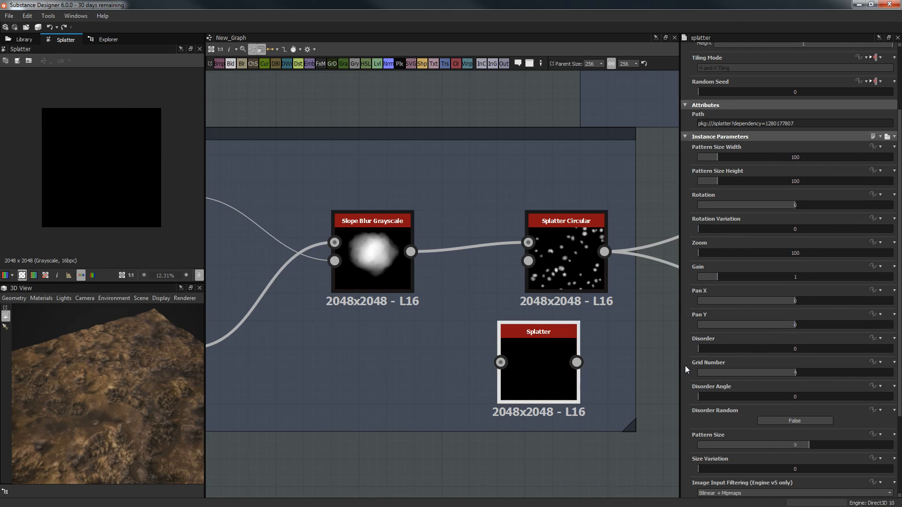
{"action": "scroll", "coordinate": [727, 354], "scroll_direction": "down", "scroll_amount": 3}
{"action": "key", "text": "Delete"}
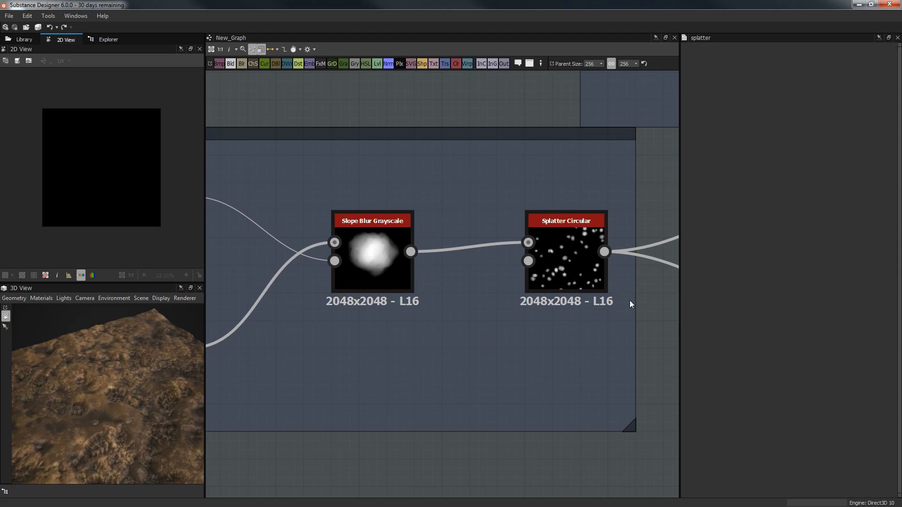
- Preview the Splatter Circular node again and check its pattern parameters
{"action": "double_click", "coordinate": [589, 259]}
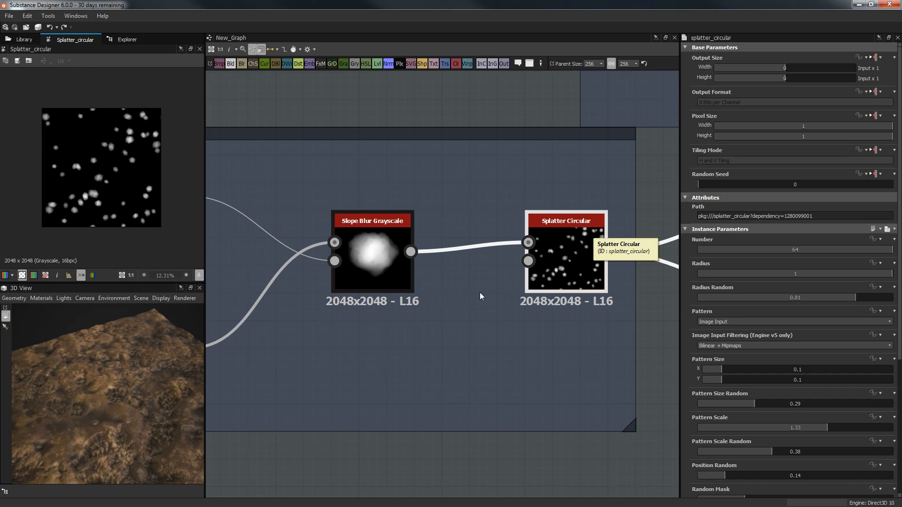
{"action": "scroll", "coordinate": [483, 371], "scroll_direction": "down", "scroll_amount": 1}
{"action": "scroll", "coordinate": [526, 380], "scroll_direction": "down", "scroll_amount": 3}
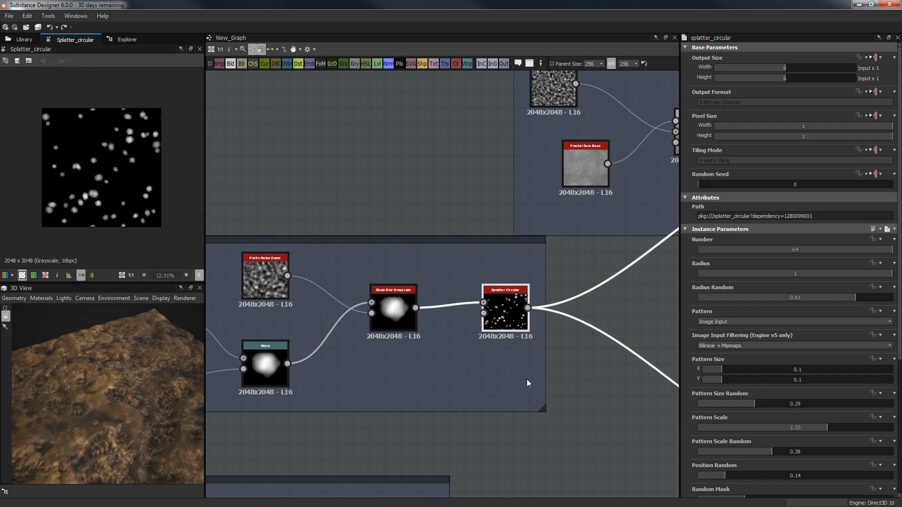
- Select the Rocks frame and trace Splatter Circular's outputs to the MS frame and the Blend with the base ground
{"action": "scroll", "coordinate": [526, 380], "scroll_direction": "down", "scroll_amount": 1}
{"action": "left_click_drag", "start_coordinate": [310, 288], "coordinate": [310, 297]}
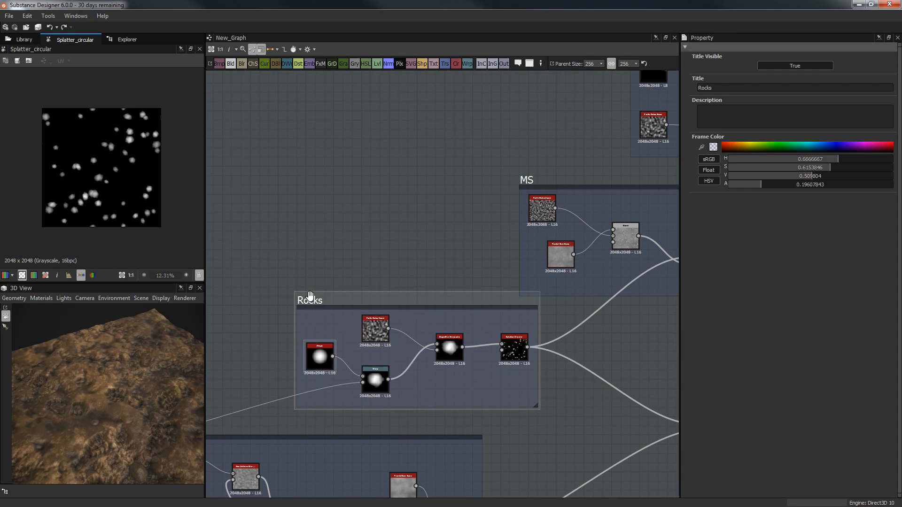
{"action": "middle_click_drag", "start_coordinate": [309, 230], "coordinate": [252, 185]}
{"action": "middle_click_drag", "start_coordinate": [460, 202], "coordinate": [379, 230]}
{"action": "scroll", "coordinate": [379, 230], "scroll_direction": "up", "scroll_amount": 1}
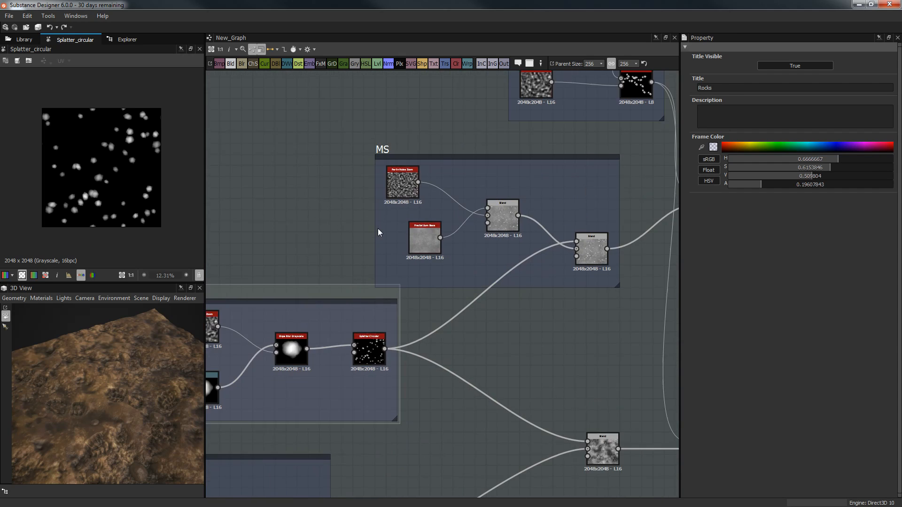
{"action": "scroll", "coordinate": [450, 318], "scroll_direction": "down", "scroll_amount": 2}
{"action": "middle_click_drag", "start_coordinate": [450, 317], "coordinate": [477, 221]}
{"action": "scroll", "coordinate": [465, 250], "scroll_direction": "up", "scroll_amount": 1}
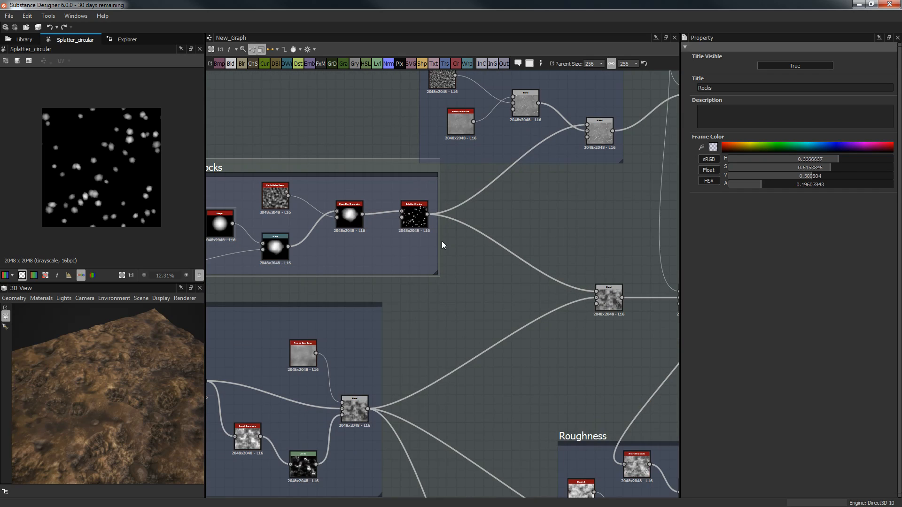
{"action": "middle_click_drag", "start_coordinate": [552, 217], "coordinate": [533, 193]}
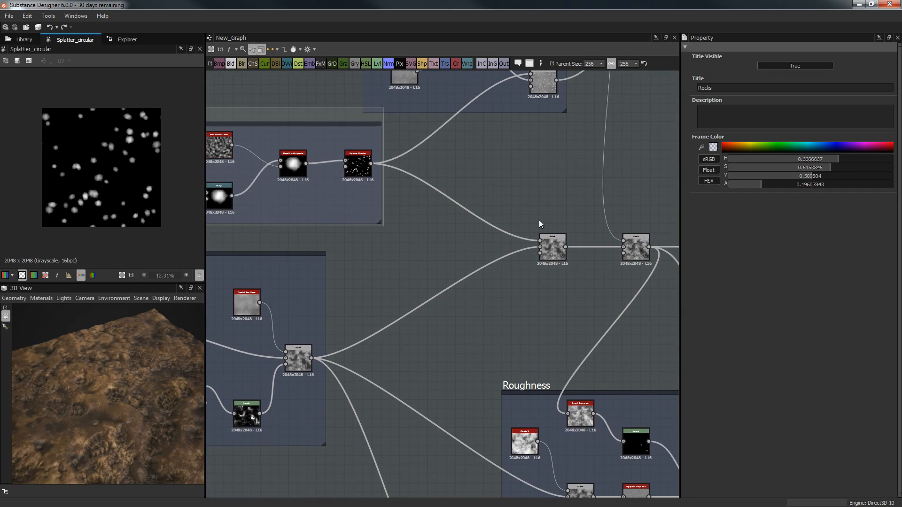
- Preview the Blend merging the rocks with the base ground and compare its settings with the base ground's own Blend
{"action": "left_click", "coordinate": [549, 250]}
{"action": "middle_click_drag", "start_coordinate": [531, 283], "coordinate": [563, 253]}
{"action": "scroll", "coordinate": [550, 253], "scroll_direction": "down", "scroll_amount": 2}
{"action": "middle_click_drag", "start_coordinate": [480, 282], "coordinate": [605, 211]}
{"action": "left_click", "coordinate": [395, 284]}
{"action": "middle_click_drag", "start_coordinate": [538, 215], "coordinate": [373, 255]}
{"action": "scroll", "coordinate": [506, 229], "scroll_direction": "up", "scroll_amount": 3}
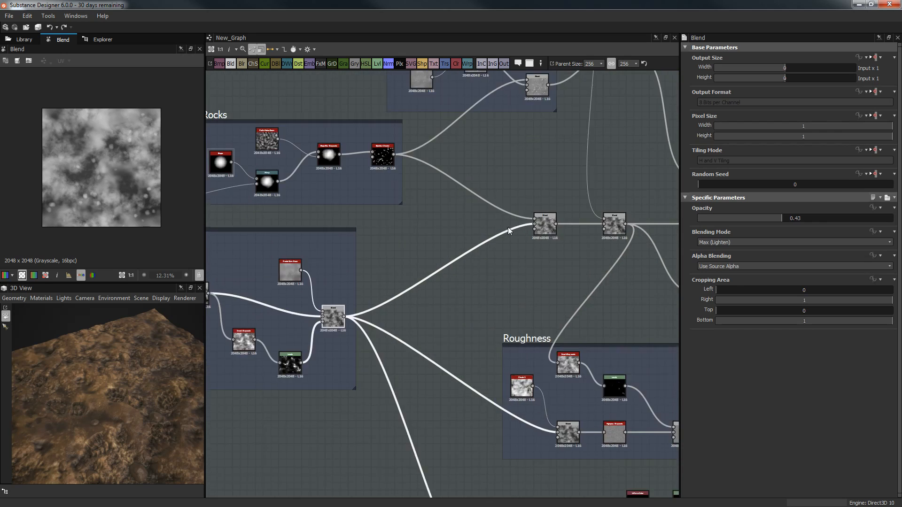
{"action": "left_click", "coordinate": [568, 223]}
{"action": "scroll", "coordinate": [512, 193], "scroll_direction": "down", "scroll_amount": 4}
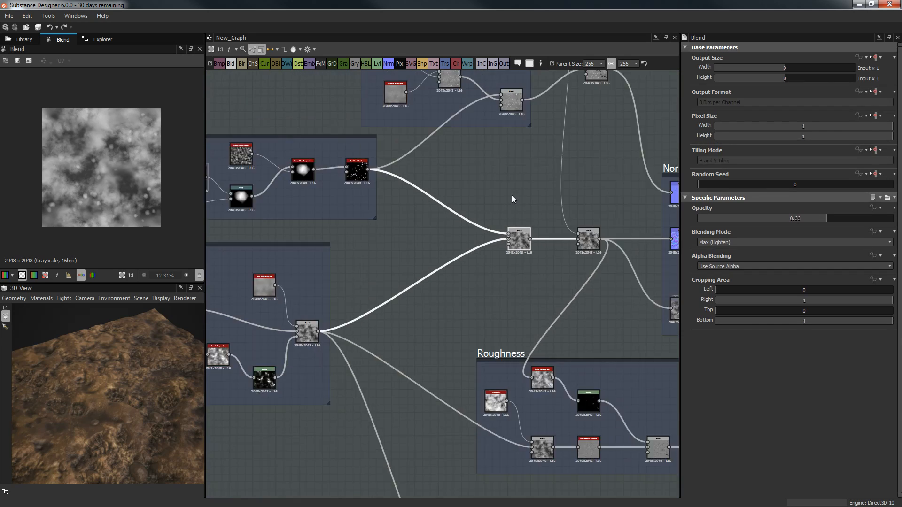
{"action": "middle_click_drag", "start_coordinate": [440, 249], "coordinate": [420, 269]}
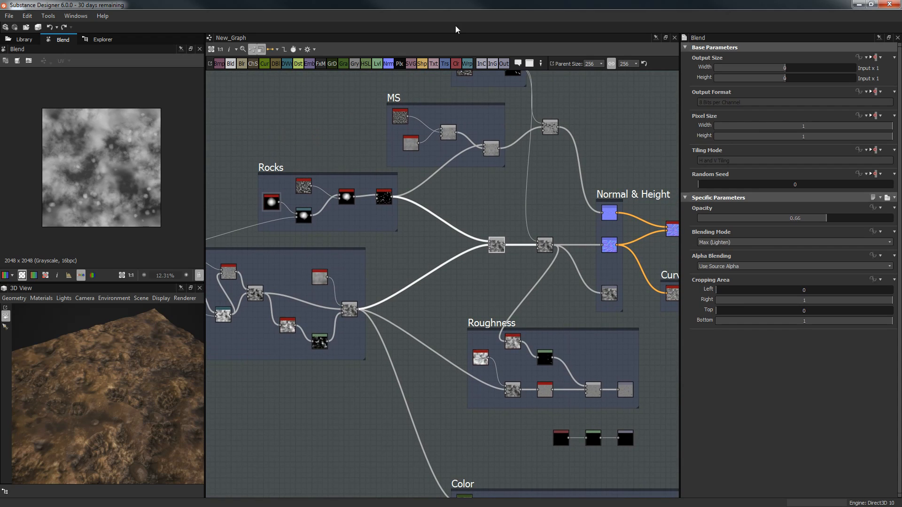
- Examine the blended rocks and footprints up close in the 3D view
{"action": "middle_click_drag", "start_coordinate": [445, 223], "coordinate": [464, 213]}
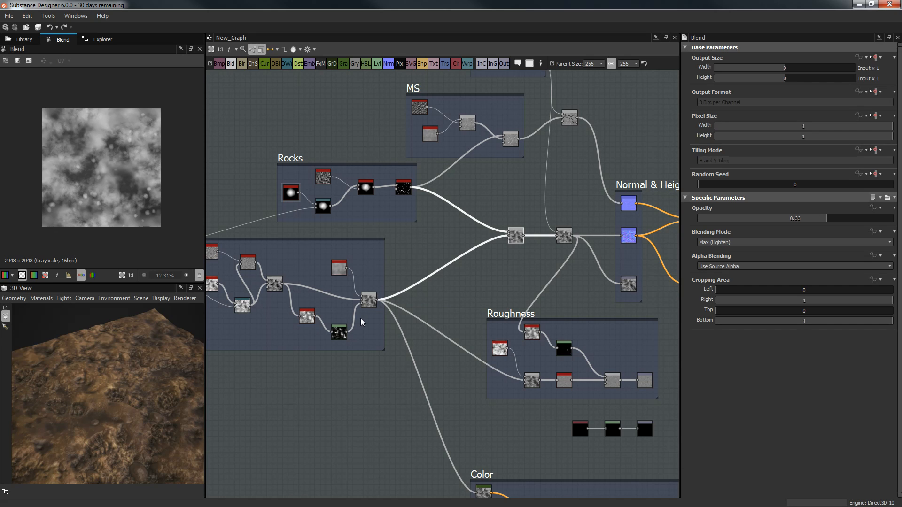
{"action": "scroll", "coordinate": [109, 431], "scroll_direction": "up", "scroll_amount": 5}
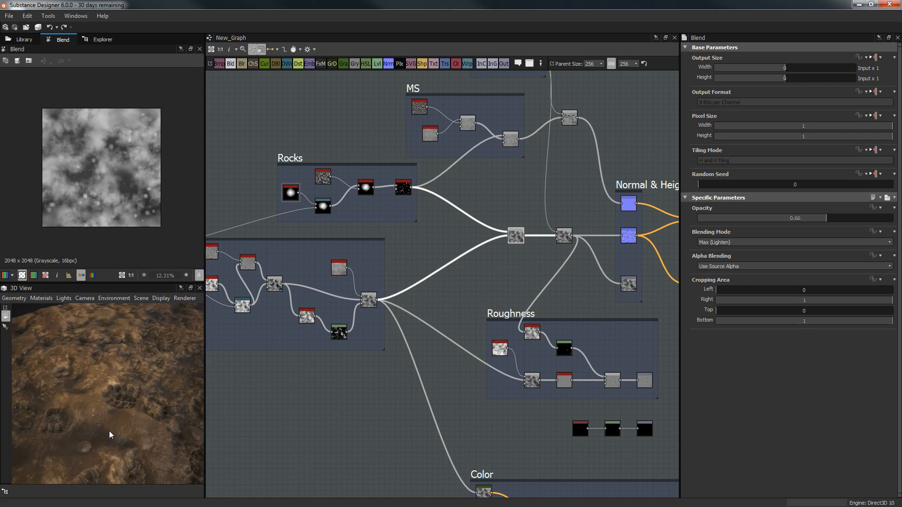
{"action": "middle_click_drag", "start_coordinate": [111, 431], "coordinate": [125, 454]}
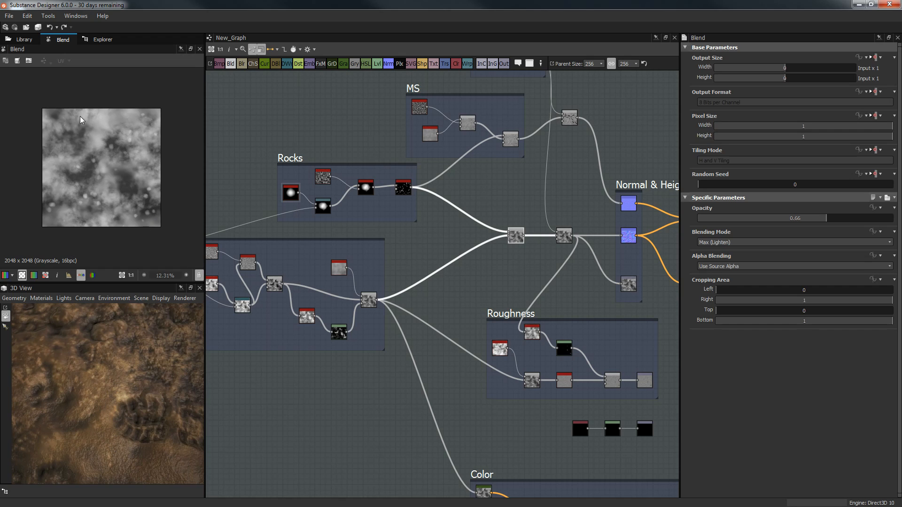
- Compare the Blend merging rocks with the base ground against the final Blend in the MS frame
{"action": "scroll", "coordinate": [516, 236], "scroll_direction": "up", "scroll_amount": 5}
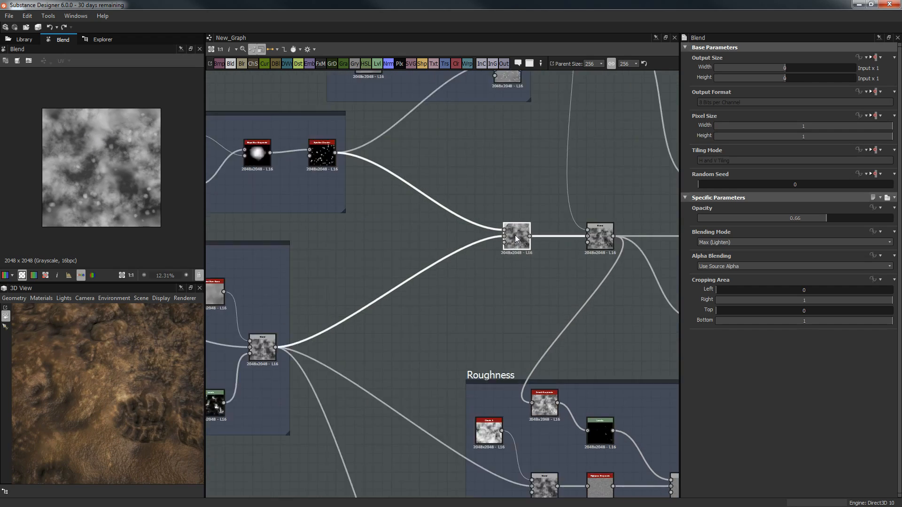
{"action": "scroll", "coordinate": [97, 131], "scroll_direction": "up", "scroll_amount": 8}
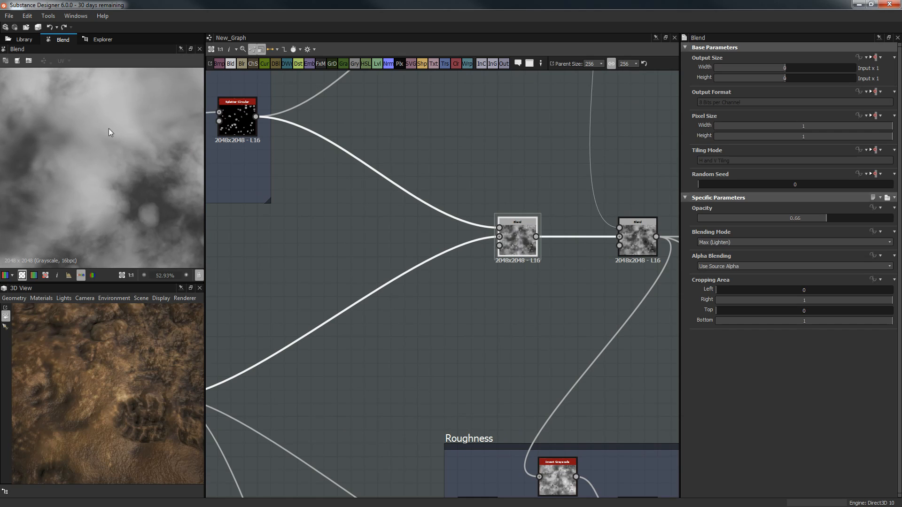
{"action": "middle_click_drag", "start_coordinate": [437, 196], "coordinate": [414, 366]}
{"action": "left_click", "coordinate": [481, 167]}
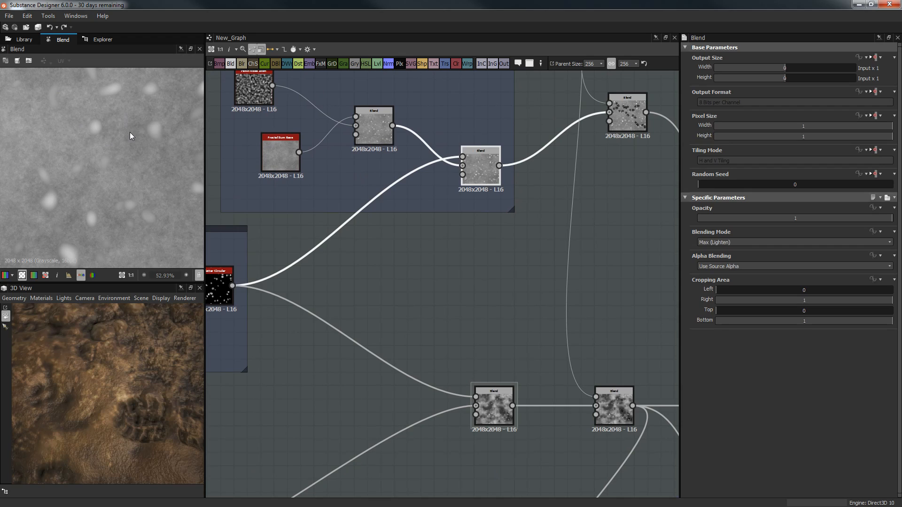
{"action": "scroll", "coordinate": [131, 134], "scroll_direction": "down", "scroll_amount": 2}
{"action": "middle_click_drag", "start_coordinate": [500, 404], "coordinate": [636, 264]}
{"action": "left_click", "coordinate": [517, 348]}
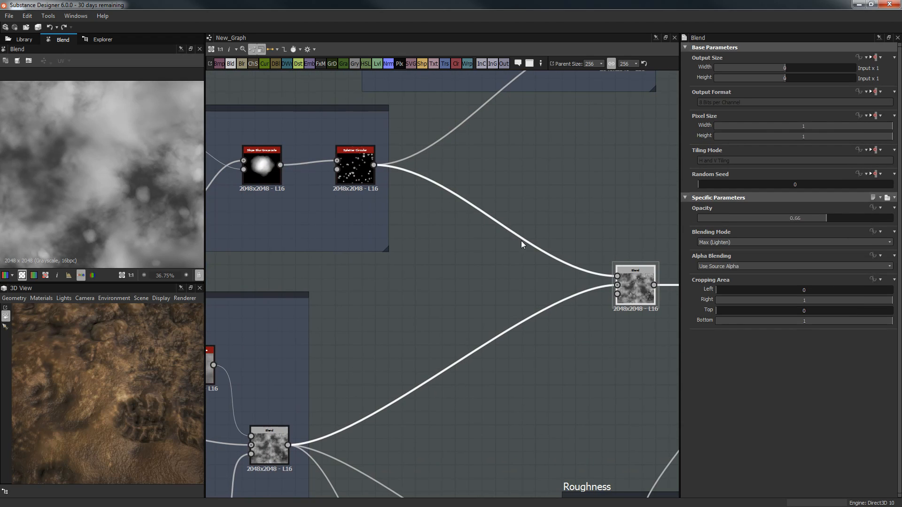
- Trace the combined ground up to the FootPrints frame and preview the Blend that subtracts the footprints
{"action": "middle_click_drag", "start_coordinate": [468, 237], "coordinate": [448, 239]}
{"action": "scroll", "coordinate": [580, 262], "scroll_direction": "down", "scroll_amount": 3}
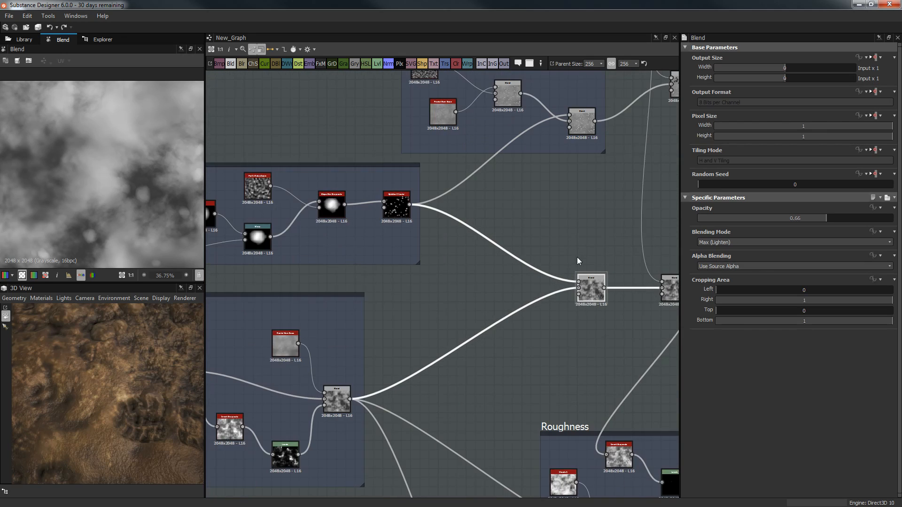
{"action": "scroll", "coordinate": [520, 254], "scroll_direction": "up", "scroll_amount": 2}
{"action": "middle_click_drag", "start_coordinate": [504, 270], "coordinate": [399, 338]}
{"action": "scroll", "coordinate": [489, 306], "scroll_direction": "down", "scroll_amount": 2}
{"action": "middle_click_drag", "start_coordinate": [506, 252], "coordinate": [491, 369]}
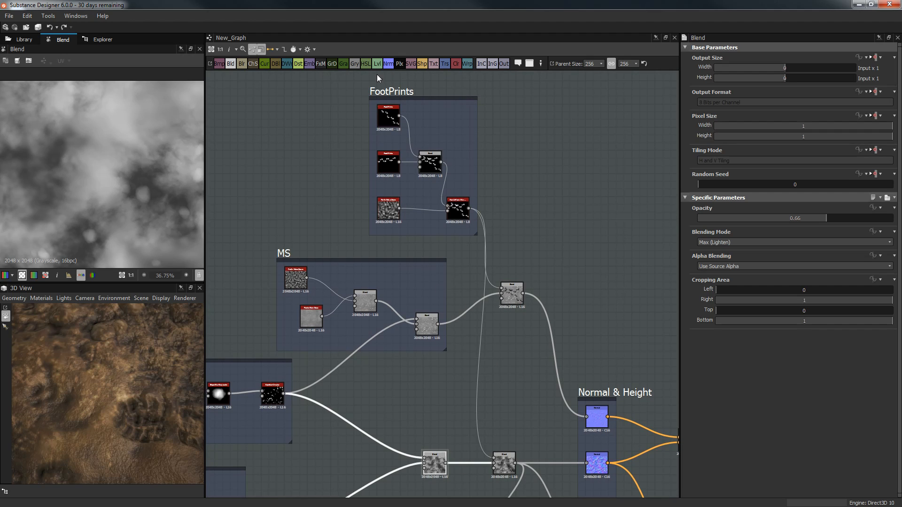
{"action": "middle_click_drag", "start_coordinate": [538, 453], "coordinate": [533, 383]}
{"action": "double_click", "coordinate": [498, 393]}
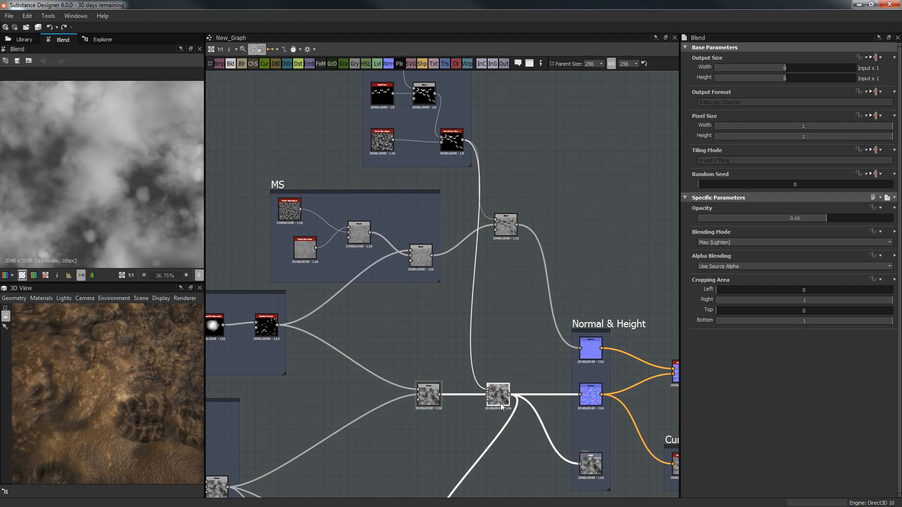
- Preview the Blend combining the two FootPrints nodes and check the instance parameters of the horizontal footprint trail
{"action": "middle_click_drag", "start_coordinate": [381, 148], "coordinate": [394, 203]}
{"action": "scroll", "coordinate": [404, 216], "scroll_direction": "up", "scroll_amount": 4}
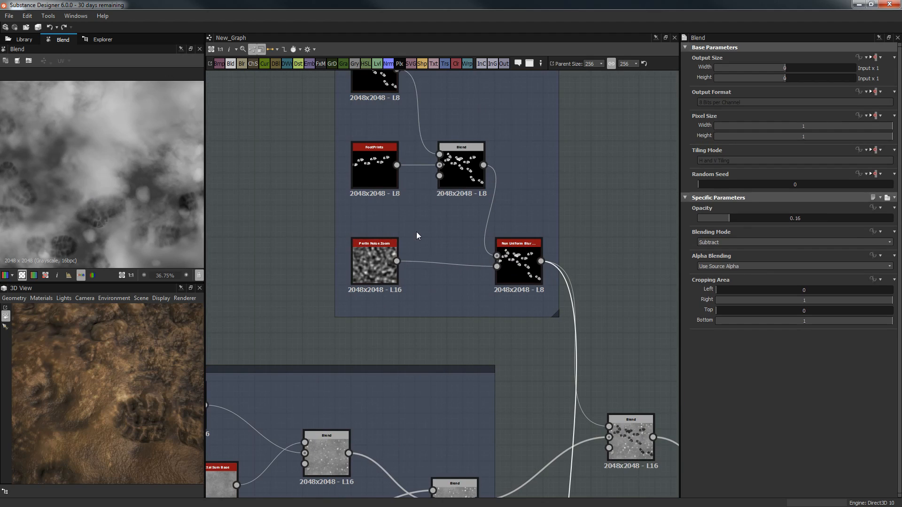
{"action": "left_click_drag", "start_coordinate": [309, 140], "coordinate": [391, 254]}
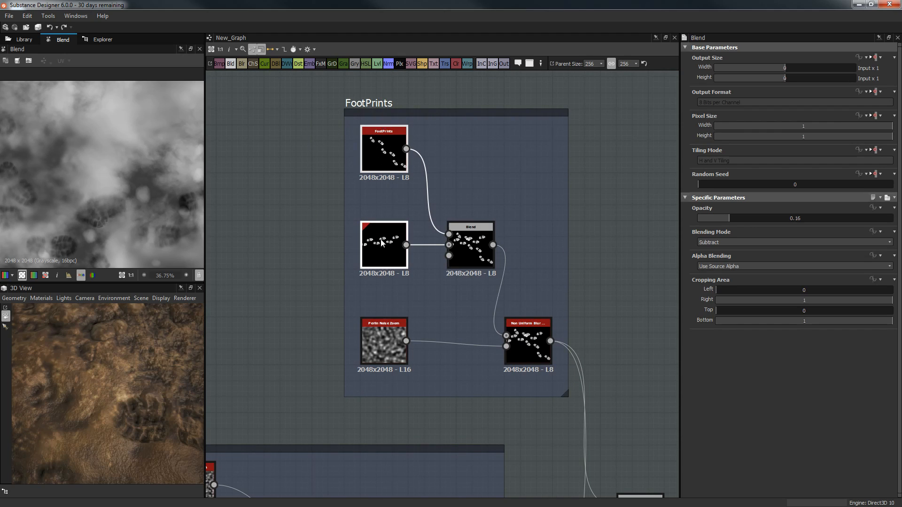
{"action": "double_click", "coordinate": [456, 243]}
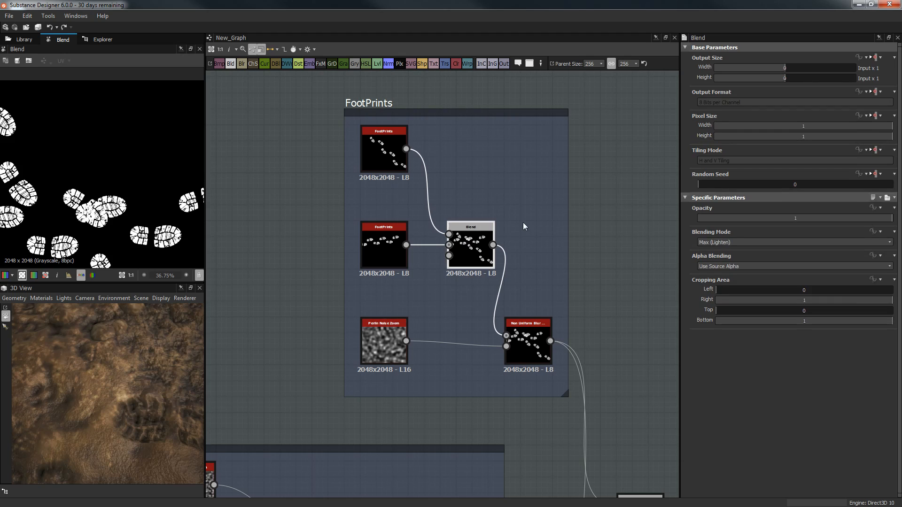
{"action": "left_click", "coordinate": [397, 242]}
{"action": "left_click", "coordinate": [379, 156]}
{"action": "double_click", "coordinate": [379, 245]}
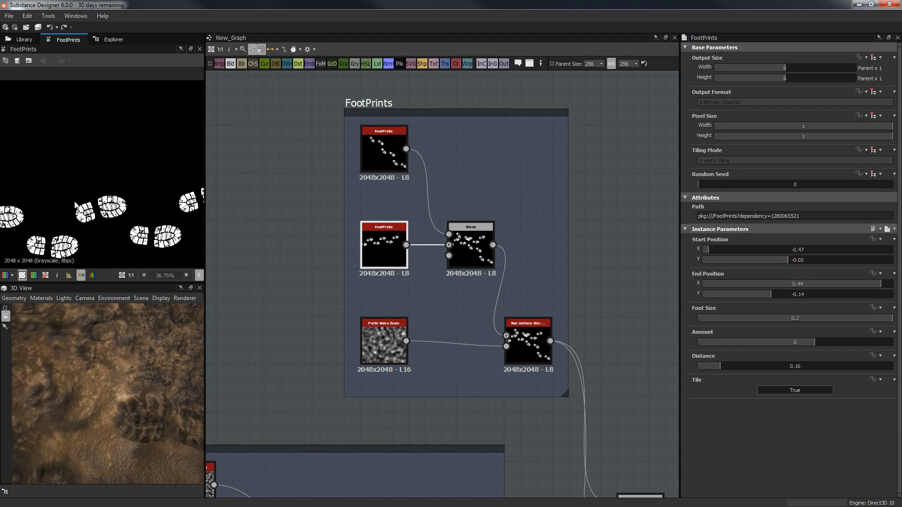
{"action": "double_click", "coordinate": [487, 262]}
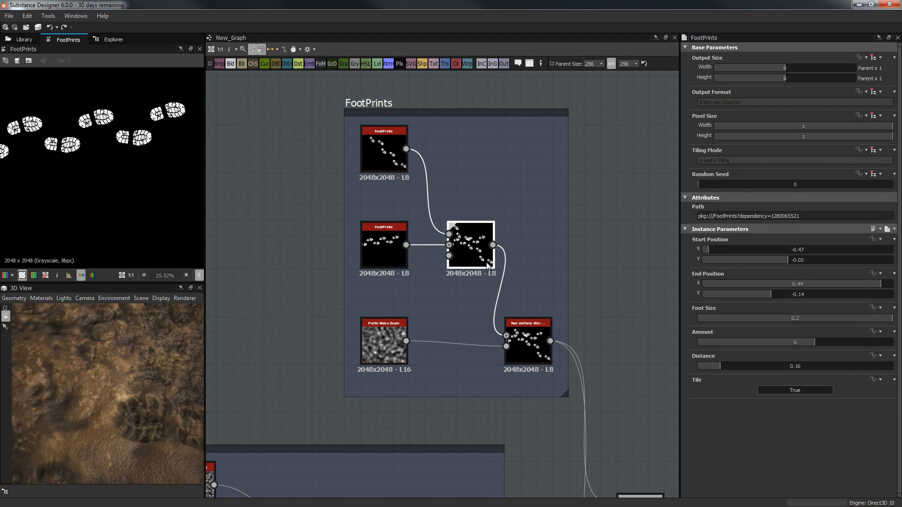
{"action": "scroll", "coordinate": [125, 159], "scroll_direction": "down", "scroll_amount": 3}
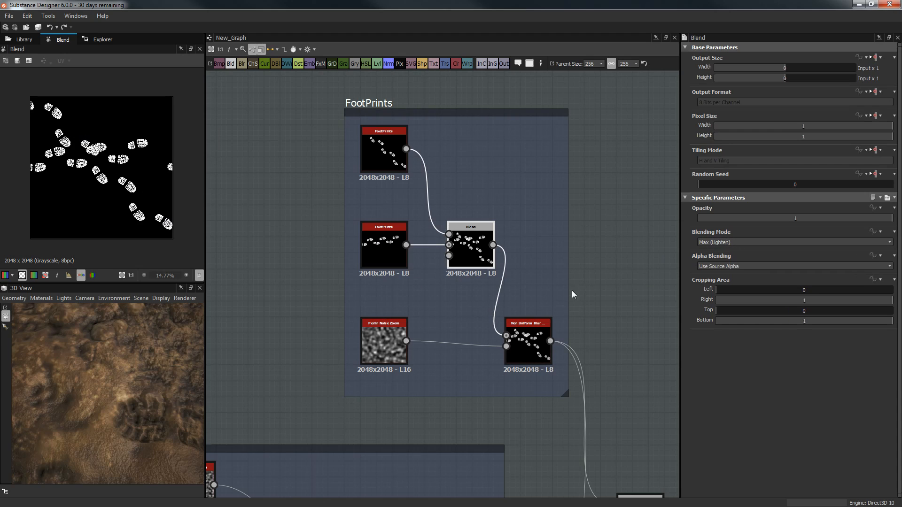
- Preview the FootPrints frame's Perlin Noise Zoom and Non Uniform Blur Grayscale nodes and check their parameters
{"action": "left_click", "coordinate": [388, 330]}
{"action": "double_click", "coordinate": [388, 327]}
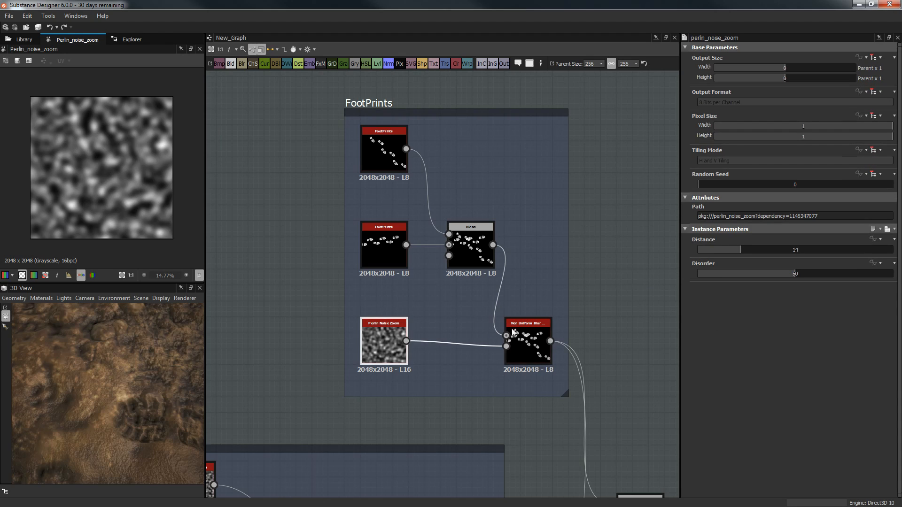
{"action": "double_click", "coordinate": [539, 352]}
{"action": "middle_click_drag", "start_coordinate": [580, 277], "coordinate": [549, 221]}
{"action": "scroll", "coordinate": [549, 221], "scroll_direction": "up", "scroll_amount": 5}
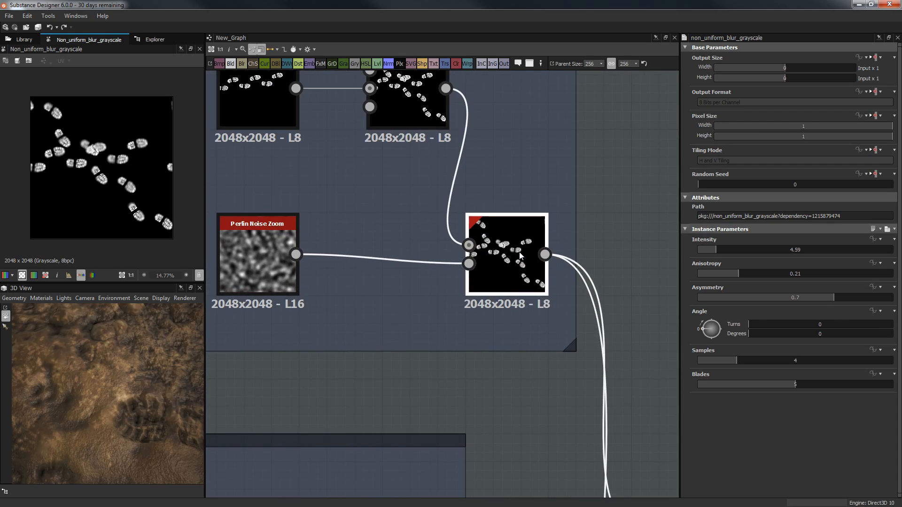
{"action": "scroll", "coordinate": [95, 170], "scroll_direction": "up", "scroll_amount": 7}
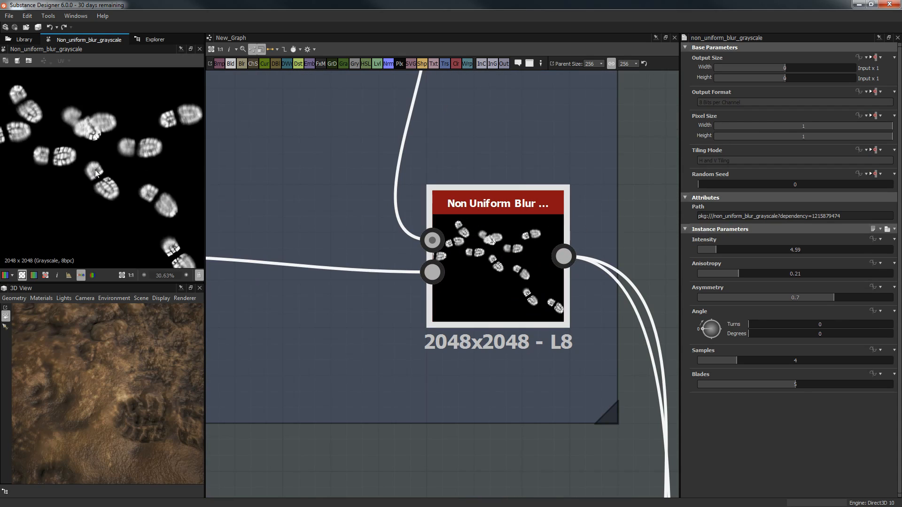
- Examine the unevenly blurred footprints across the 2D preview and compare them with the prints in the 3D view
{"action": "scroll", "coordinate": [58, 155], "scroll_direction": "down", "scroll_amount": 4}
{"action": "middle_click_drag", "start_coordinate": [58, 154], "coordinate": [194, 223]}
{"action": "middle_click_drag", "start_coordinate": [144, 164], "coordinate": [127, 135]}
{"action": "middle_click_drag", "start_coordinate": [124, 215], "coordinate": [82, 127]}
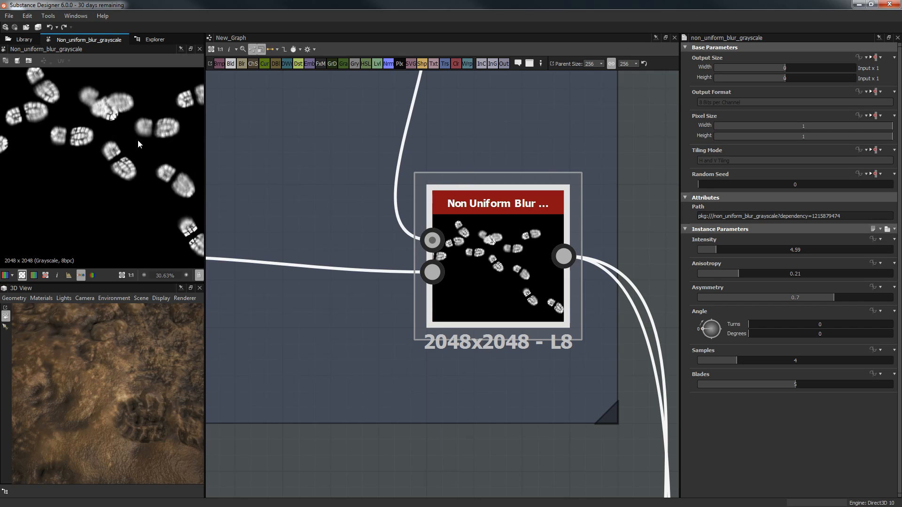
{"action": "middle_click_drag", "start_coordinate": [144, 162], "coordinate": [133, 148]}
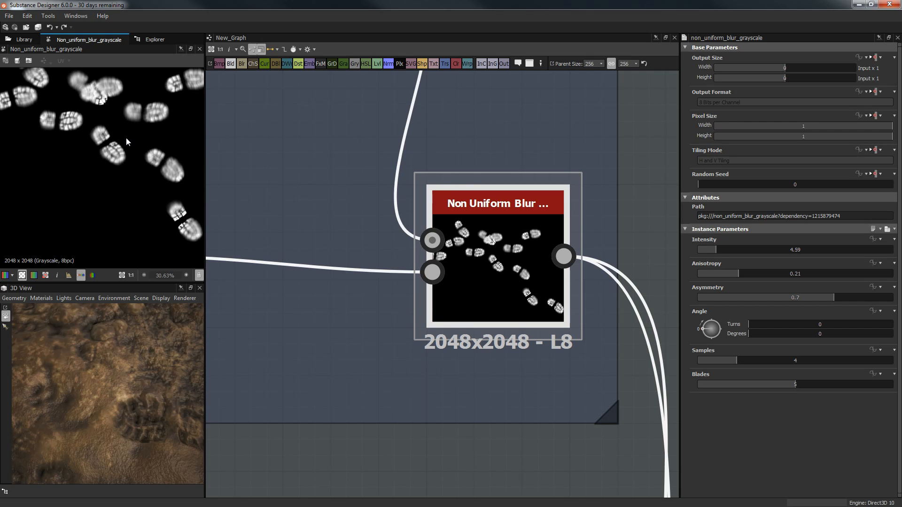
{"action": "mouse_move", "coordinate": [141, 428]}
{"action": "left_mouse_down"}
{"action": "mouse_move", "coordinate": [123, 444]}
{"action": "mouse_move", "coordinate": [131, 439]}
{"action": "left_mouse_up"}
{"action": "middle_click_drag", "start_coordinate": [158, 186], "coordinate": [136, 169]}
{"action": "middle_click_drag", "start_coordinate": [161, 216], "coordinate": [104, 193]}
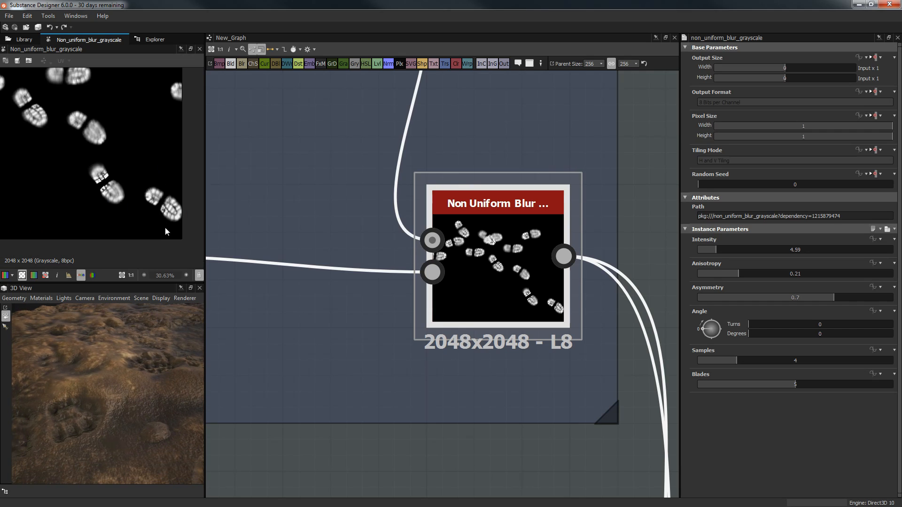
- Trace the blurred footprints to the MS and height Blends and preview both Subtract results
{"action": "scroll", "coordinate": [582, 319], "scroll_direction": "down", "scroll_amount": 5}
{"action": "middle_click_drag", "start_coordinate": [561, 326], "coordinate": [467, 167]}
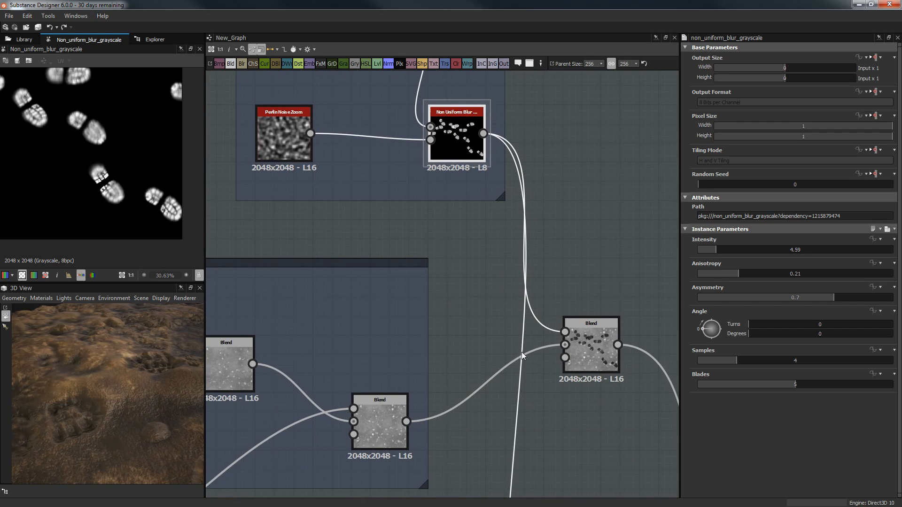
{"action": "middle_click_drag", "start_coordinate": [522, 352], "coordinate": [526, 280]}
{"action": "scroll", "coordinate": [578, 273], "scroll_direction": "down", "scroll_amount": 5}
{"action": "double_click", "coordinate": [572, 264]}
{"action": "middle_click_drag", "start_coordinate": [568, 377], "coordinate": [554, 215]}
{"action": "scroll", "coordinate": [553, 237], "scroll_direction": "up", "scroll_amount": 3}
{"action": "left_click", "coordinate": [547, 349]}
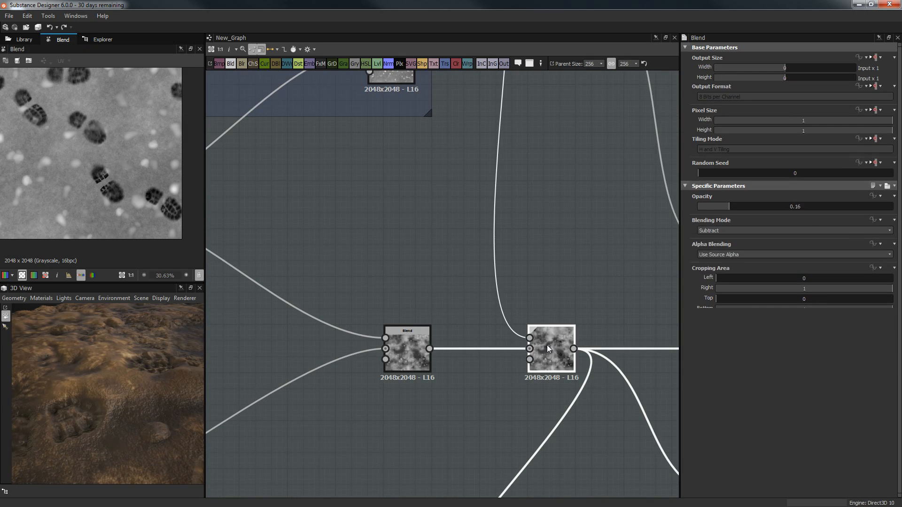
{"action": "double_click", "coordinate": [547, 349]}
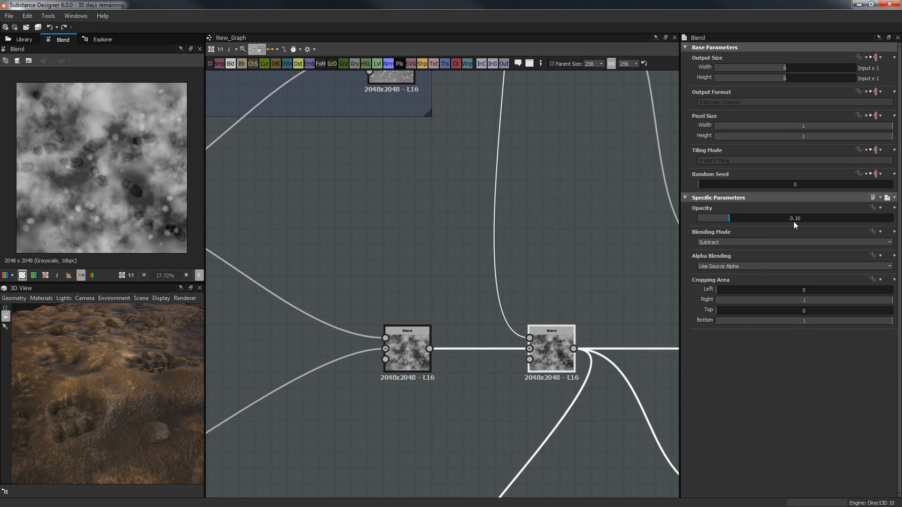
- Try opacity 1 on the height Blend that subtracts the footprints, inspect the 3D ground, and undo the change
{"action": "left_click_drag", "start_coordinate": [812, 220], "coordinate": [848, 220]}
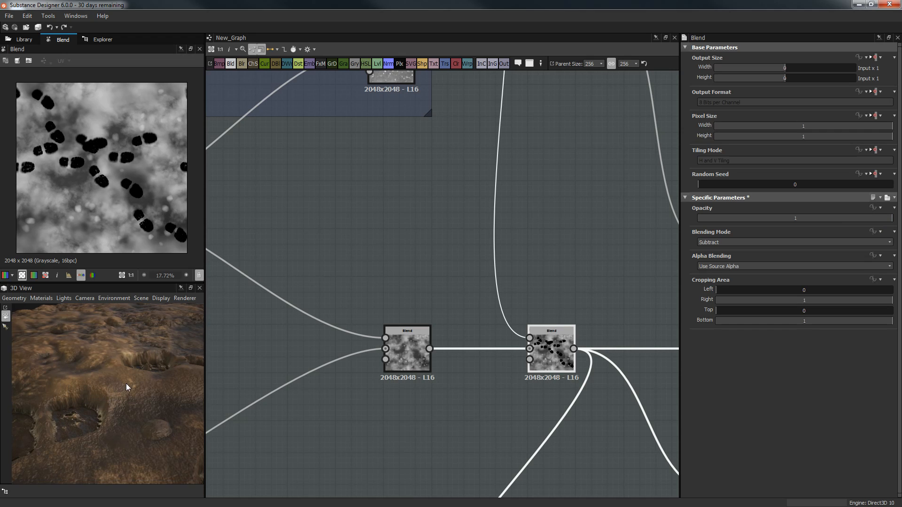
{"action": "left_click_drag", "start_coordinate": [125, 382], "coordinate": [91, 406]}
{"action": "left_click_drag", "start_coordinate": [132, 339], "coordinate": [147, 390]}
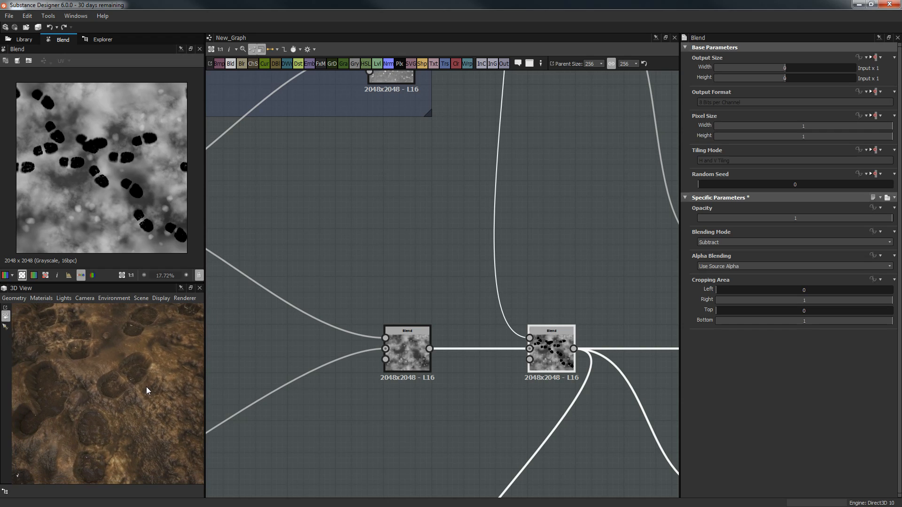
{"action": "key", "text": "ctrl+z"}
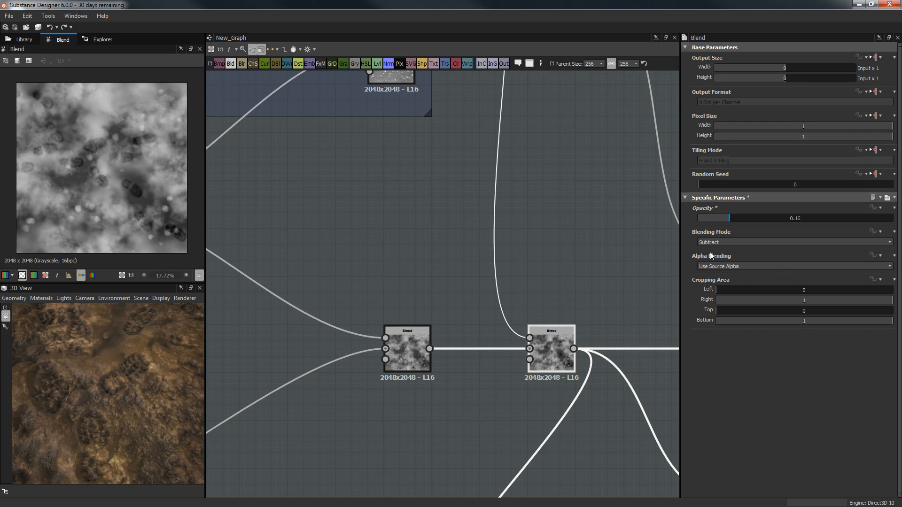
- Review the footprints in the 3D view and trace the footprint Blend to the Height output, checking its attributes
{"action": "left_click_drag", "start_coordinate": [55, 394], "coordinate": [94, 374]}
{"action": "scroll", "coordinate": [523, 210], "scroll_direction": "down", "scroll_amount": 2}
{"action": "left_click_drag", "start_coordinate": [182, 400], "coordinate": [141, 437]}
{"action": "scroll", "coordinate": [519, 269], "scroll_direction": "down", "scroll_amount": 2}
{"action": "scroll", "coordinate": [503, 299], "scroll_direction": "up", "scroll_amount": 2}
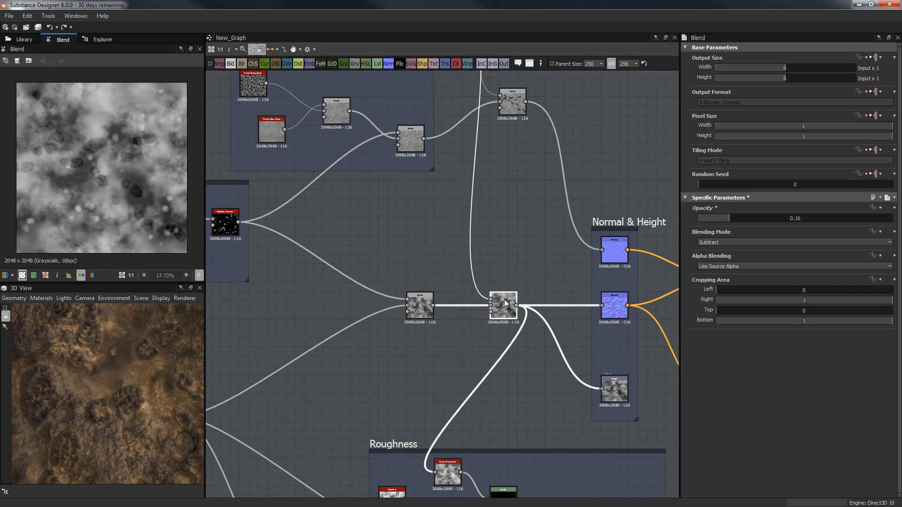
{"action": "middle_click_drag", "start_coordinate": [470, 310], "coordinate": [463, 284]}
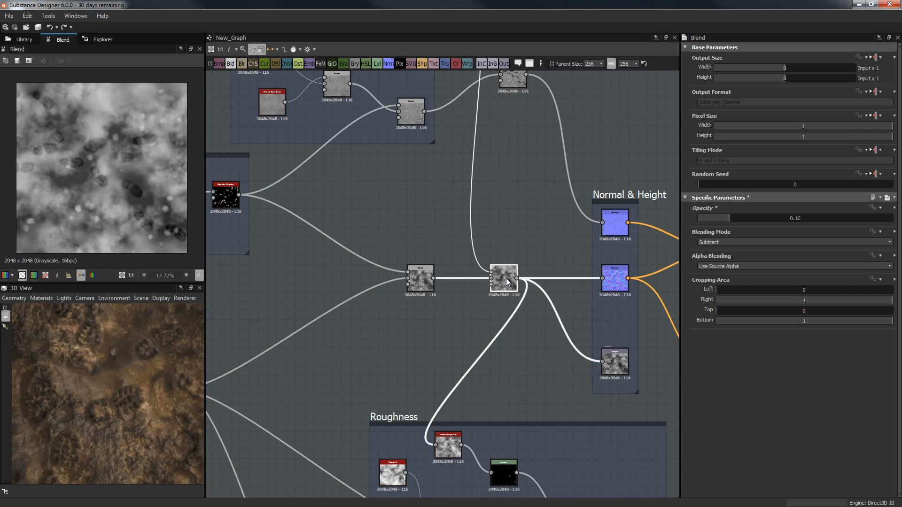
{"action": "middle_click_drag", "start_coordinate": [423, 319], "coordinate": [367, 301]}
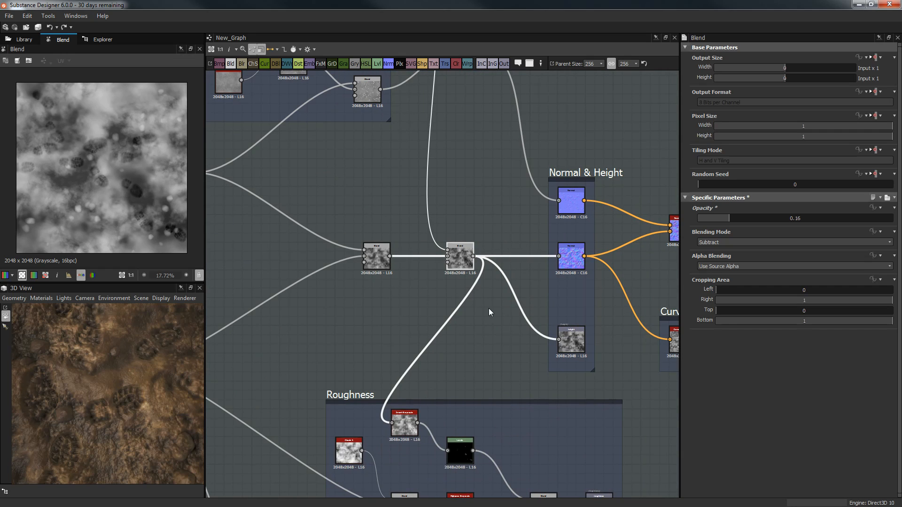
{"action": "left_click", "coordinate": [581, 344]}
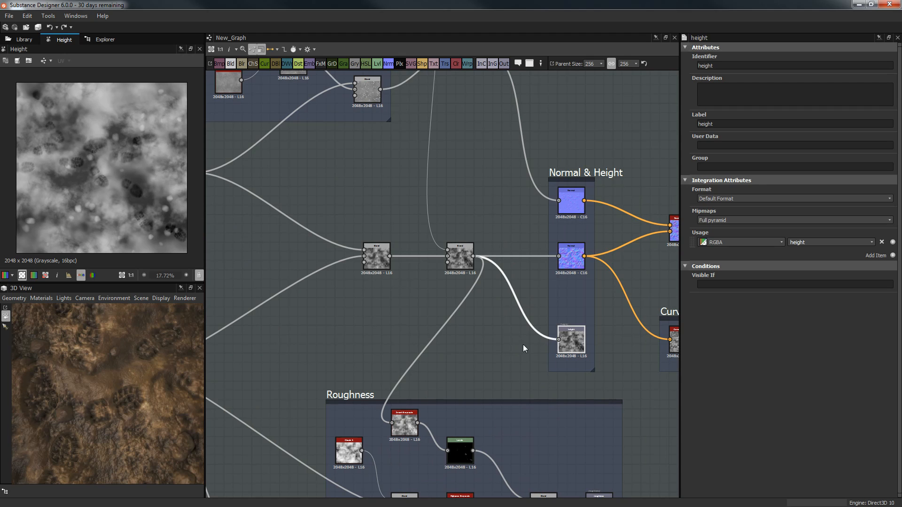
- Preview the Perlin Noise Zoom nodes in the MS and Rocks frames and compare their Distance settings
{"action": "middle_click_drag", "start_coordinate": [401, 156], "coordinate": [657, 278]}
{"action": "scroll", "coordinate": [568, 314], "scroll_direction": "down", "scroll_amount": 1}
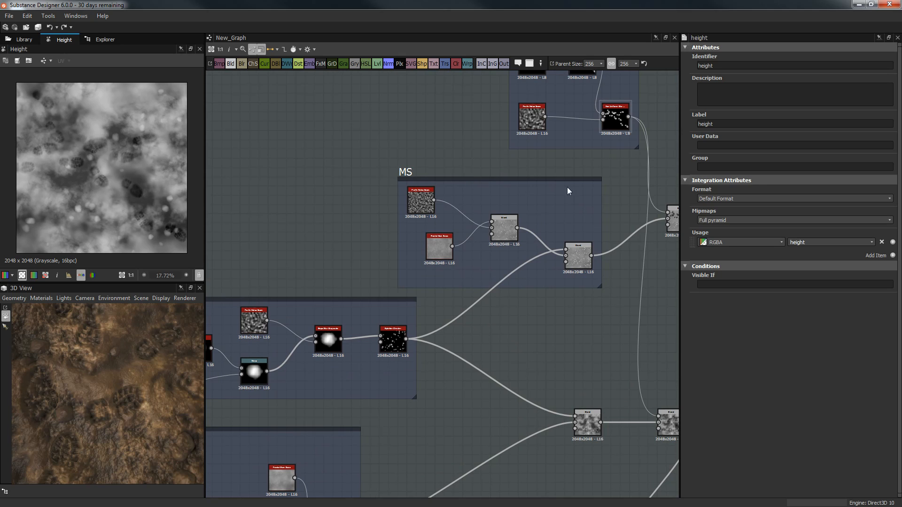
{"action": "scroll", "coordinate": [432, 228], "scroll_direction": "up", "scroll_amount": 3}
{"action": "double_click", "coordinate": [423, 158]}
{"action": "scroll", "coordinate": [511, 310], "scroll_direction": "down", "scroll_amount": 4}
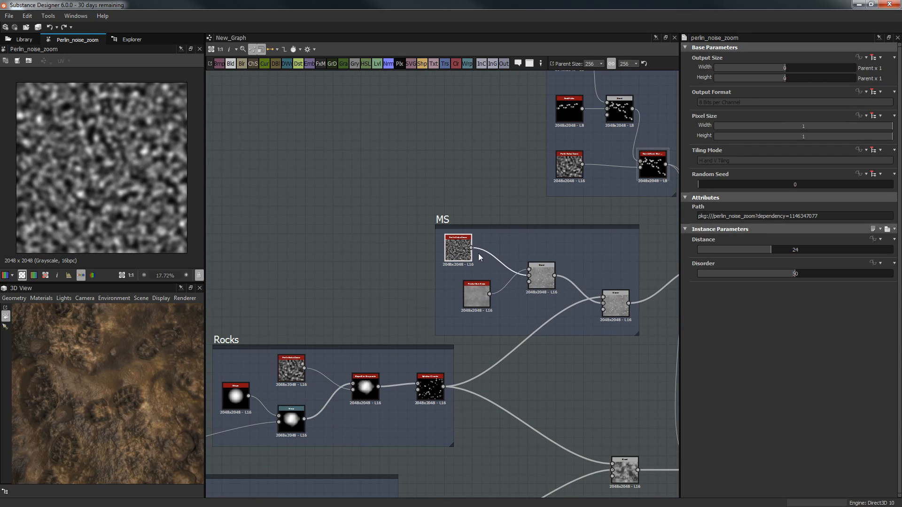
{"action": "double_click", "coordinate": [283, 378]}
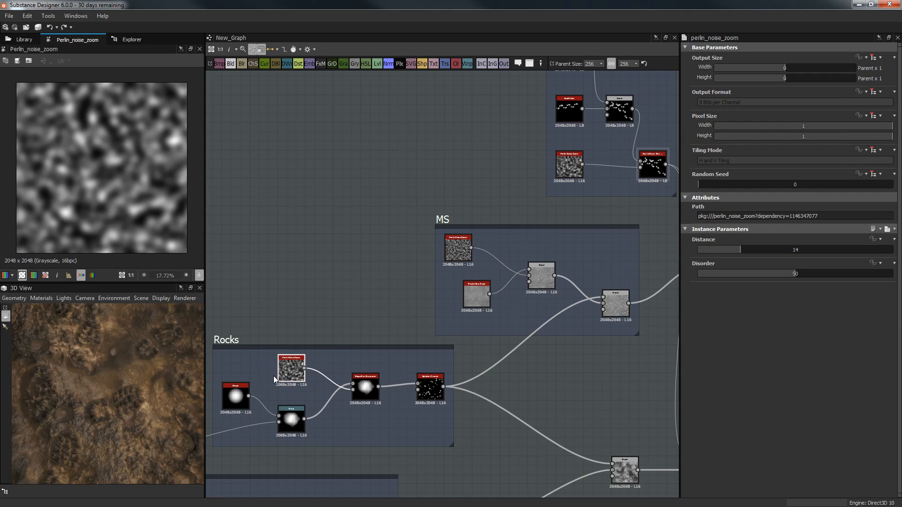
- Connect the Rocks frame's Perlin Noise Zoom to the first MS Blend's background and delete the MS frame's own Perlin Noise Zoom
{"action": "left_click_drag", "start_coordinate": [306, 369], "coordinate": [530, 276]}
{"action": "left_click", "coordinate": [464, 251]}
{"action": "key", "text": "Delete"}
- Move Fractal Sum Base up into the MS frame's vacated spot, and preview it and the first MS Blend
{"action": "left_click_drag", "start_coordinate": [477, 284], "coordinate": [486, 239]}
{"action": "double_click", "coordinate": [486, 241]}
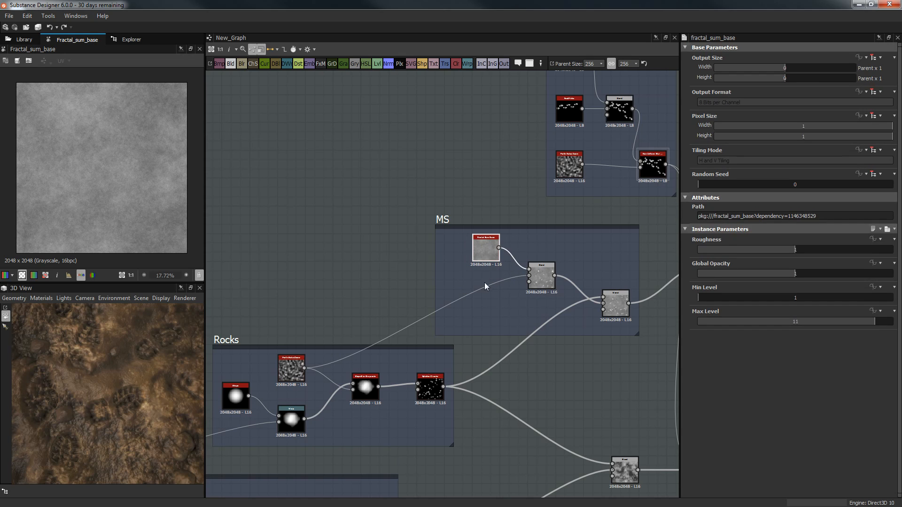
{"action": "scroll", "coordinate": [484, 283], "scroll_direction": "up", "scroll_amount": 3}
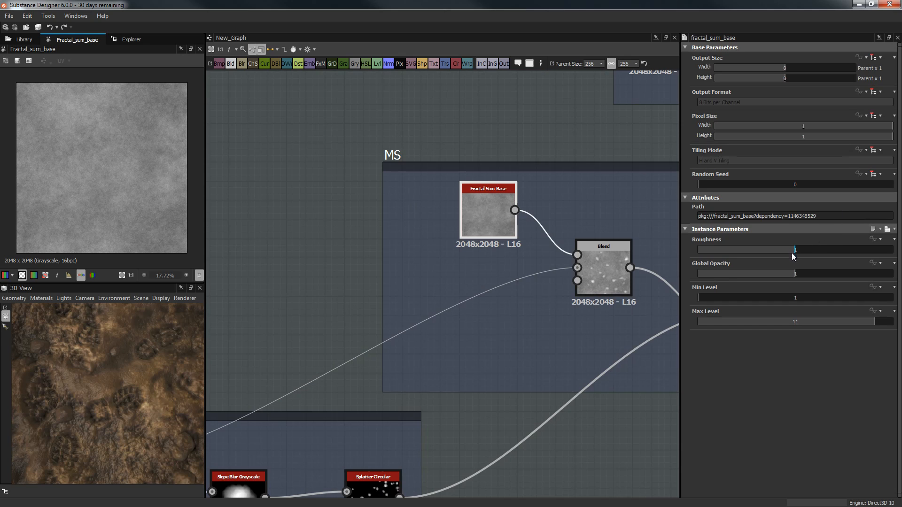
{"action": "middle_click_drag", "start_coordinate": [417, 369], "coordinate": [308, 372]}
{"action": "double_click", "coordinate": [477, 286]}
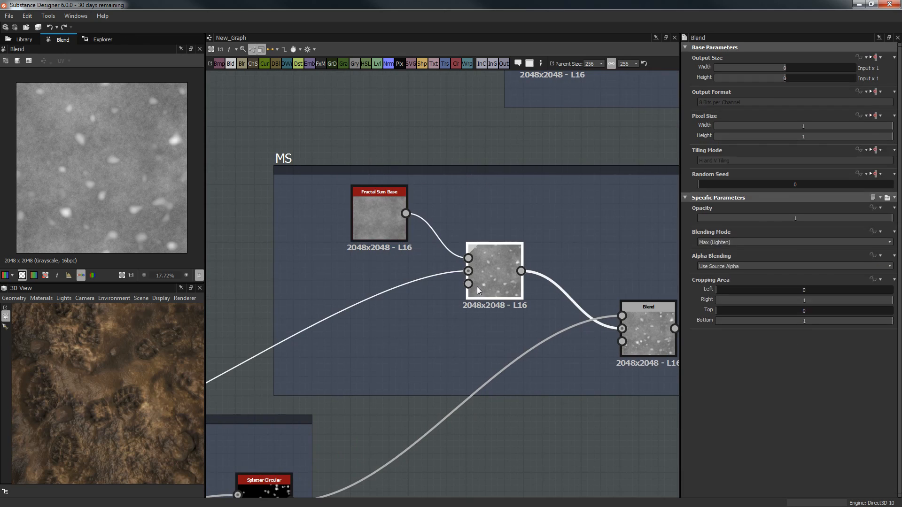
- Compare the first MS Blend's preview with the muddy ground surface in the 3D view
{"action": "middle_click_drag", "start_coordinate": [291, 265], "coordinate": [361, 239]}
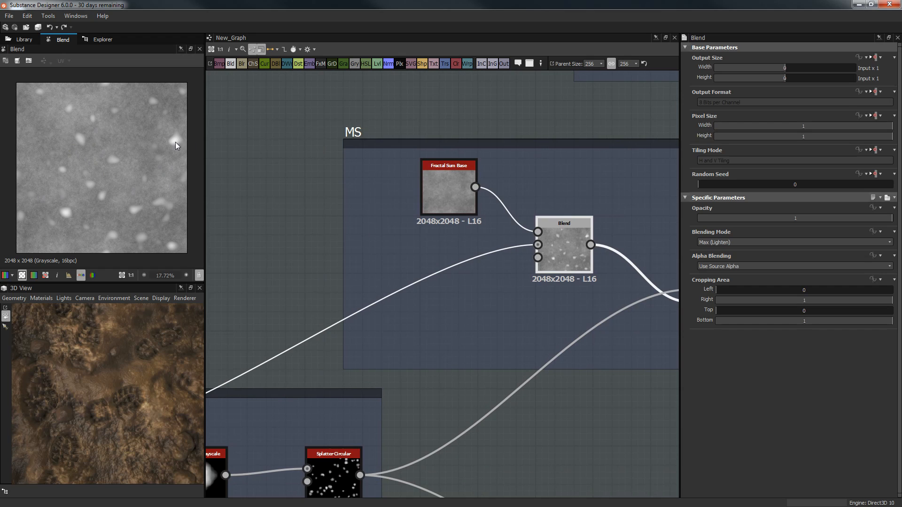
{"action": "left_click_drag", "start_coordinate": [57, 431], "coordinate": [92, 415]}
{"action": "left_click_drag", "start_coordinate": [156, 435], "coordinate": [117, 404]}
{"action": "scroll", "coordinate": [103, 395], "scroll_direction": "up", "scroll_amount": 5}
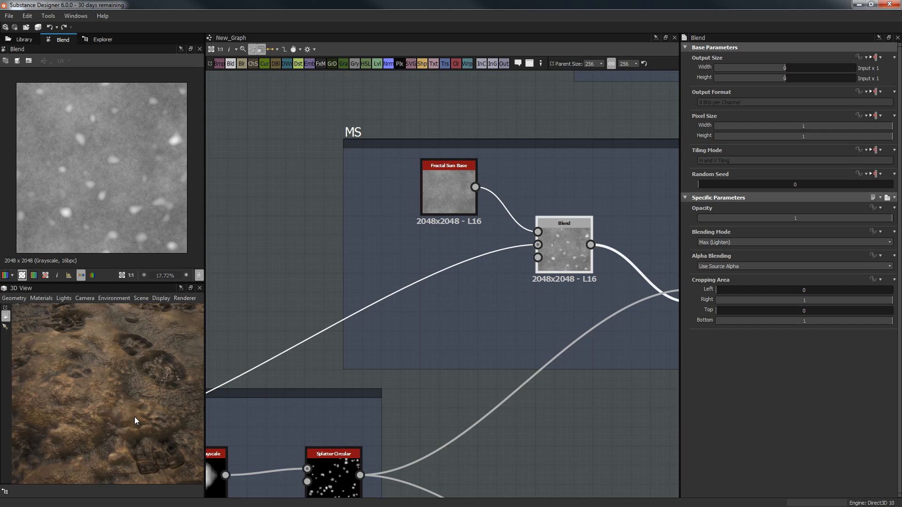
- Try an opacity of 0.66 on the first MS Blend, and undo the change
{"action": "middle_click_drag", "start_coordinate": [646, 258], "coordinate": [487, 235]}
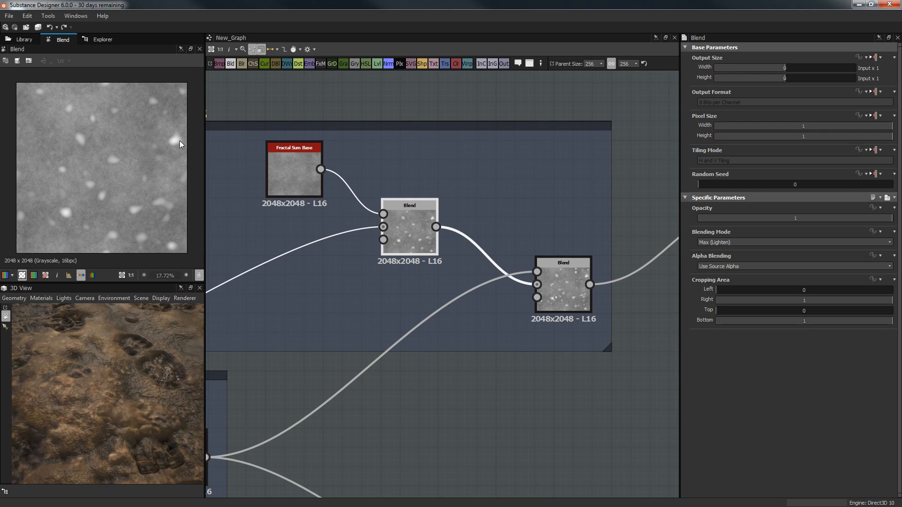
{"action": "left_click", "coordinate": [826, 218]}
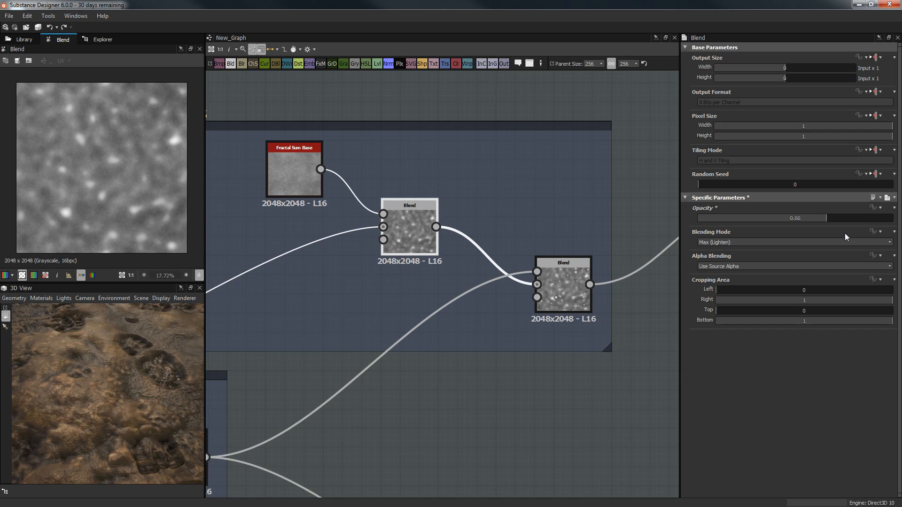
{"action": "key", "text": "ctrl+z"}
{"action": "middle_click_drag", "start_coordinate": [426, 234], "coordinate": [601, 231]}
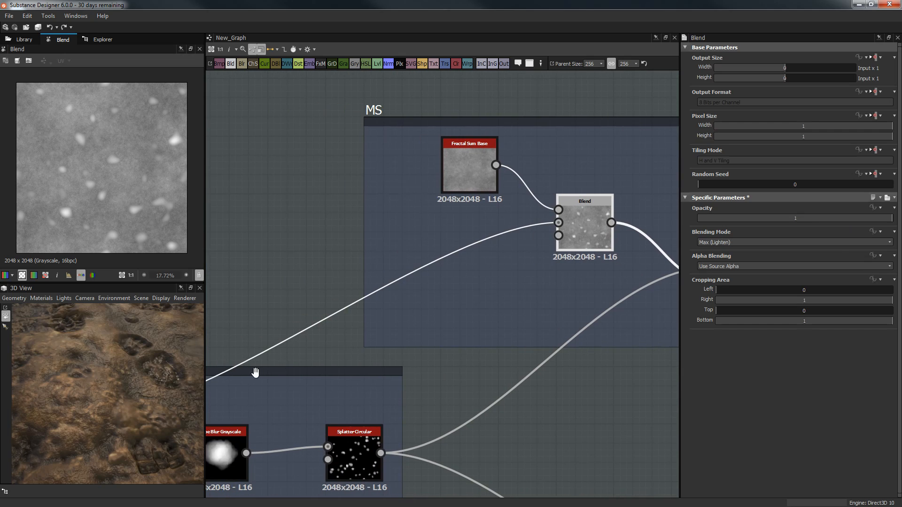
- Preview the second MS Blend and trace its connections from the Rocks frame's Splatter Circular and on to the footprints Blend
{"action": "middle_click_drag", "start_coordinate": [496, 305], "coordinate": [461, 316]}
{"action": "scroll", "coordinate": [470, 250], "scroll_direction": "down", "scroll_amount": 3}
{"action": "middle_click_drag", "start_coordinate": [470, 250], "coordinate": [438, 256]}
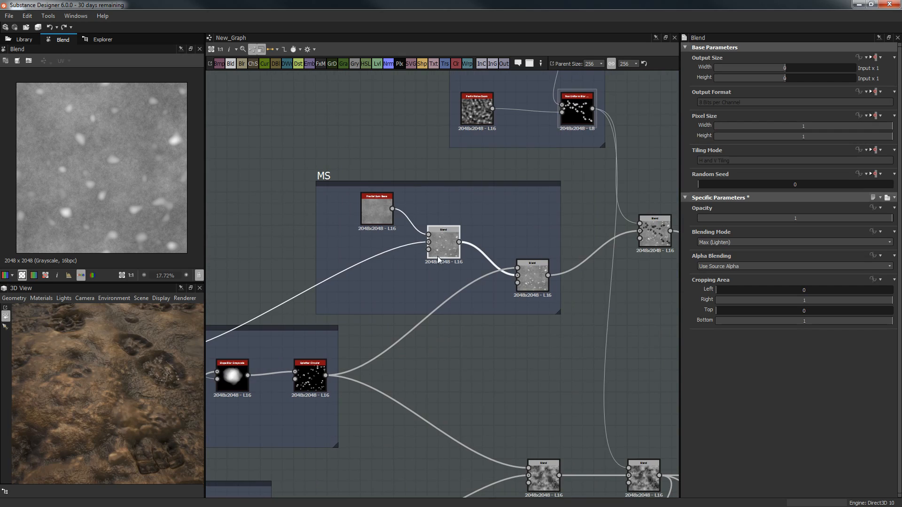
{"action": "scroll", "coordinate": [447, 237], "scroll_direction": "up", "scroll_amount": 4}
{"action": "middle_click_drag", "start_coordinate": [570, 311], "coordinate": [507, 302]}
{"action": "double_click", "coordinate": [550, 338]}
{"action": "scroll", "coordinate": [536, 360], "scroll_direction": "down", "scroll_amount": 4}
{"action": "middle_click_drag", "start_coordinate": [439, 399], "coordinate": [542, 284]}
{"action": "scroll", "coordinate": [470, 312], "scroll_direction": "up", "scroll_amount": 1}
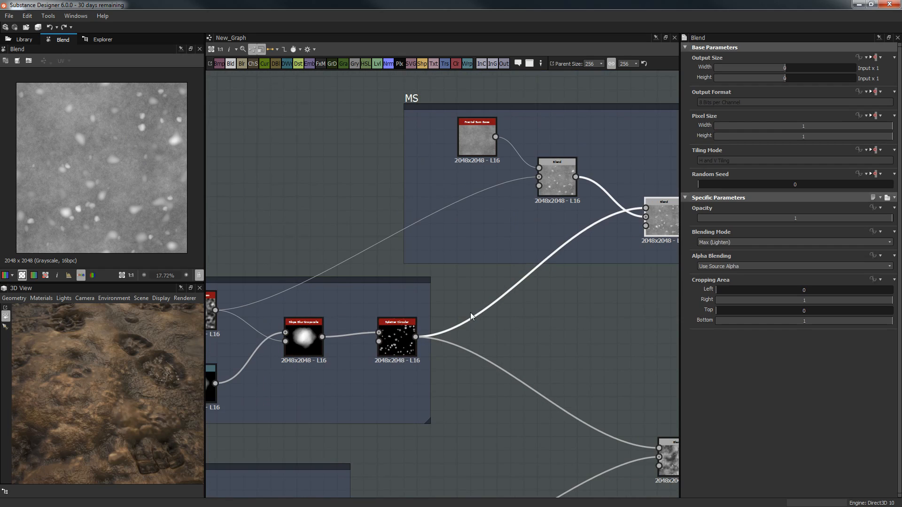
{"action": "middle_click_drag", "start_coordinate": [470, 312], "coordinate": [445, 330]}
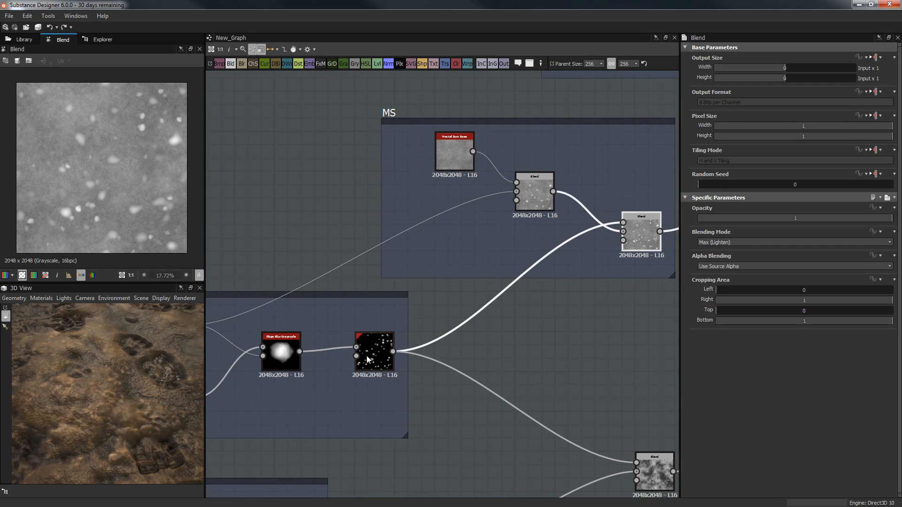
{"action": "middle_click_drag", "start_coordinate": [361, 238], "coordinate": [278, 264]}
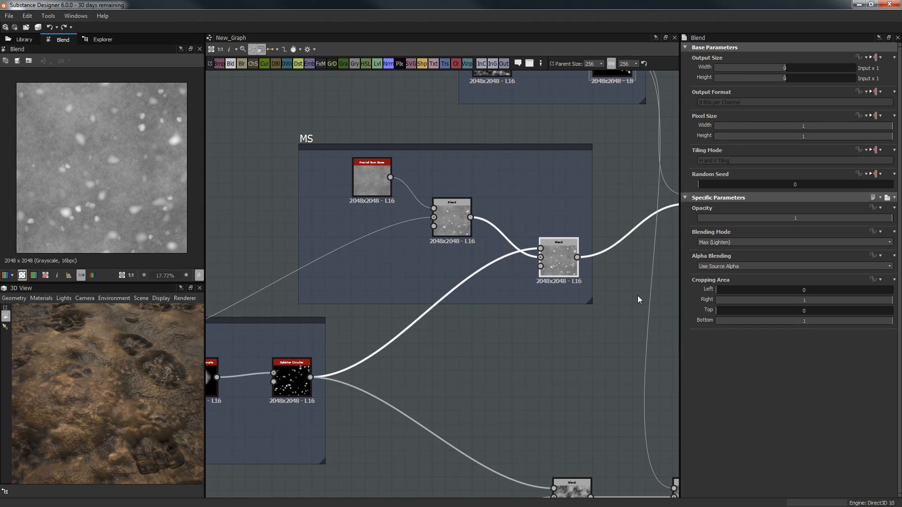
{"action": "middle_click_drag", "start_coordinate": [638, 296], "coordinate": [591, 305]}
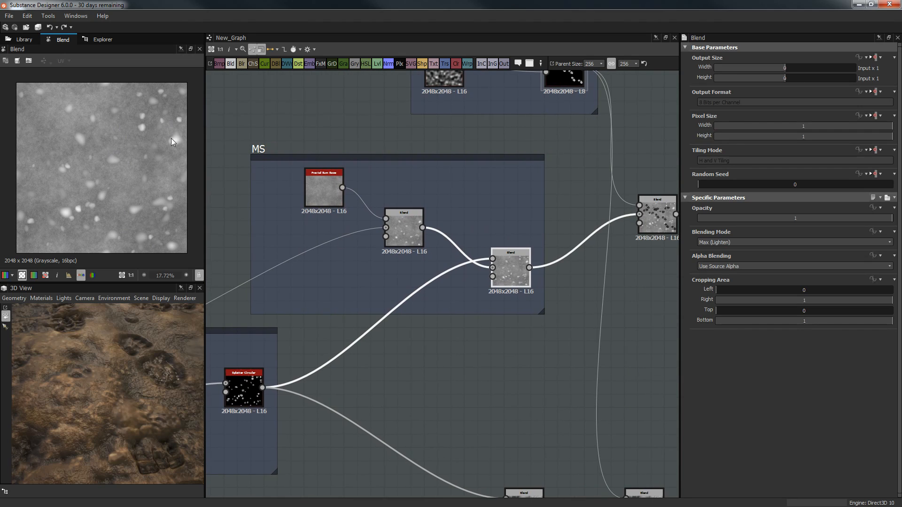
{"action": "middle_click_drag", "start_coordinate": [550, 249], "coordinate": [461, 306]}
{"action": "middle_click_drag", "start_coordinate": [487, 246], "coordinate": [484, 305]}
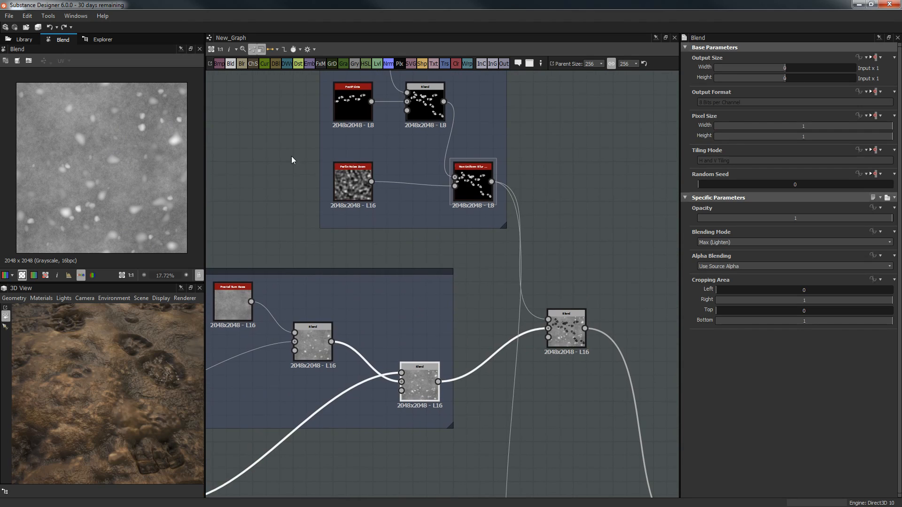
- Preview the Blend that subtracts the footprints from the MS result, and trace its output to the upper Normal node
{"action": "left_click", "coordinate": [559, 328]}
{"action": "middle_click_drag", "start_coordinate": [559, 328], "coordinate": [556, 309]}
{"action": "double_click", "coordinate": [556, 309]}
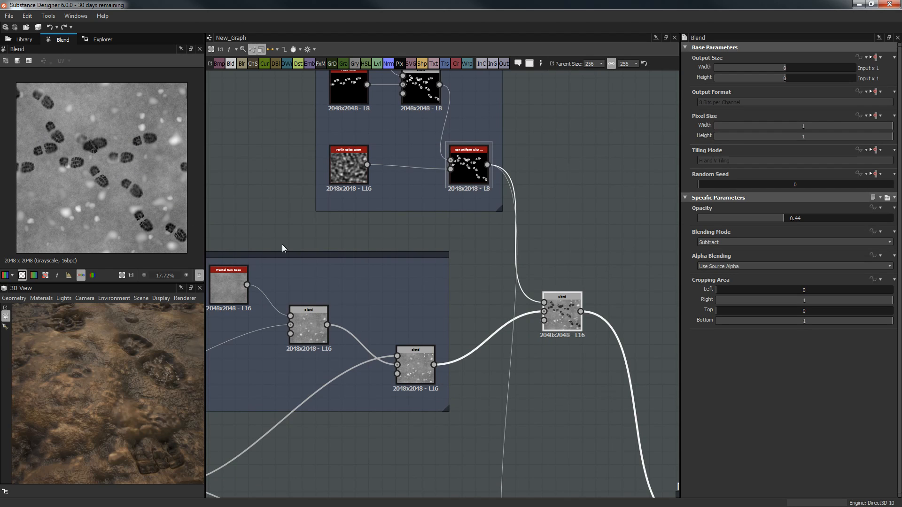
{"action": "middle_click_drag", "start_coordinate": [607, 397], "coordinate": [517, 90]}
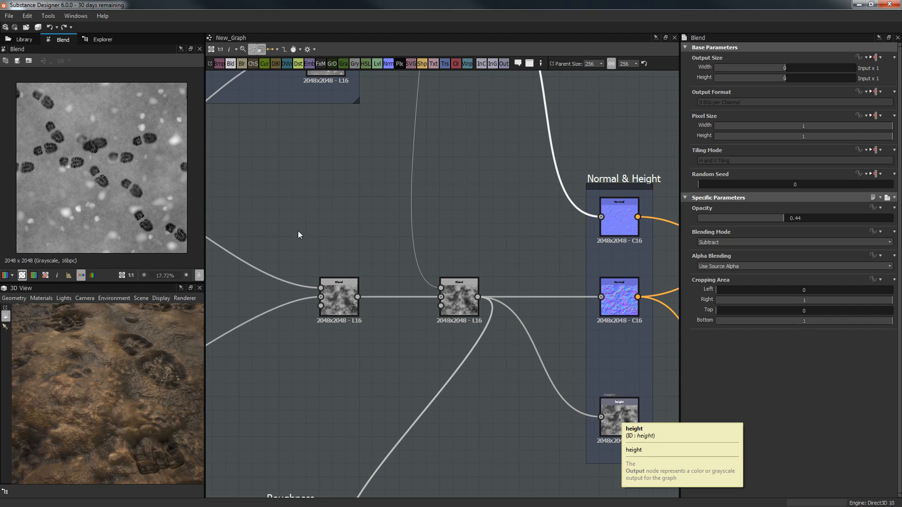
- Examine a footprint's sole pattern up close in the 2D preview and in the 3D view
{"action": "scroll", "coordinate": [119, 204], "scroll_direction": "up", "scroll_amount": 10}
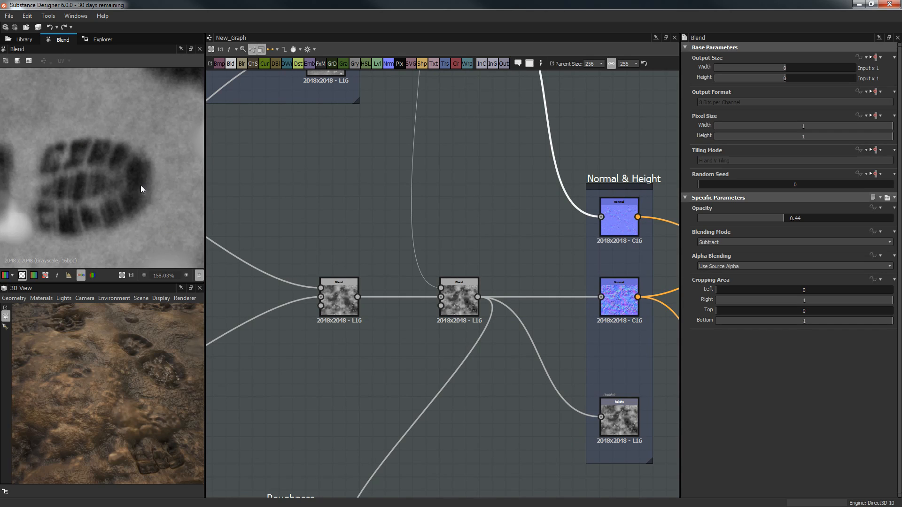
{"action": "scroll", "coordinate": [93, 405], "scroll_direction": "up", "scroll_amount": 5}
{"action": "middle_click_drag", "start_coordinate": [89, 407], "coordinate": [127, 332]}
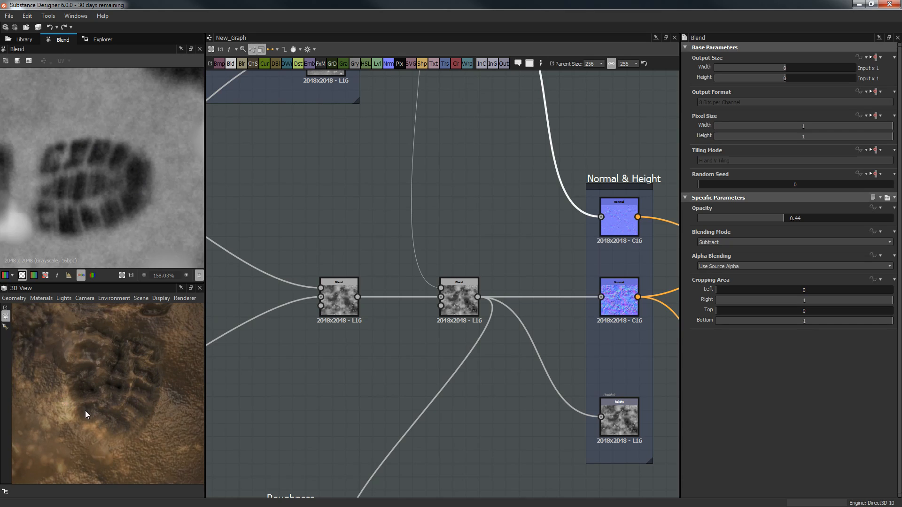
{"action": "middle_click_drag", "start_coordinate": [157, 375], "coordinate": [162, 337]}
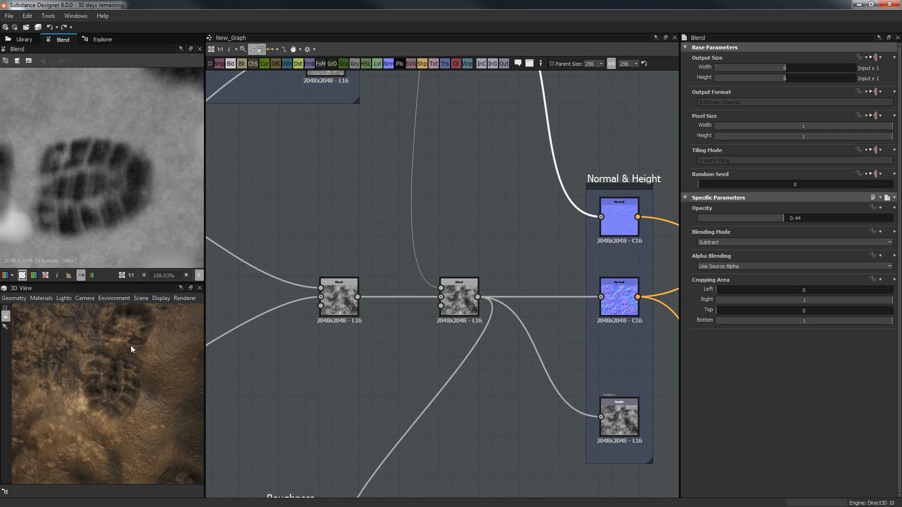
{"action": "mouse_move", "coordinate": [125, 329]}
{"action": "middle_mouse_down"}
{"action": "mouse_move", "coordinate": [135, 354]}
{"action": "mouse_move", "coordinate": [137, 339]}
{"action": "middle_mouse_up"}
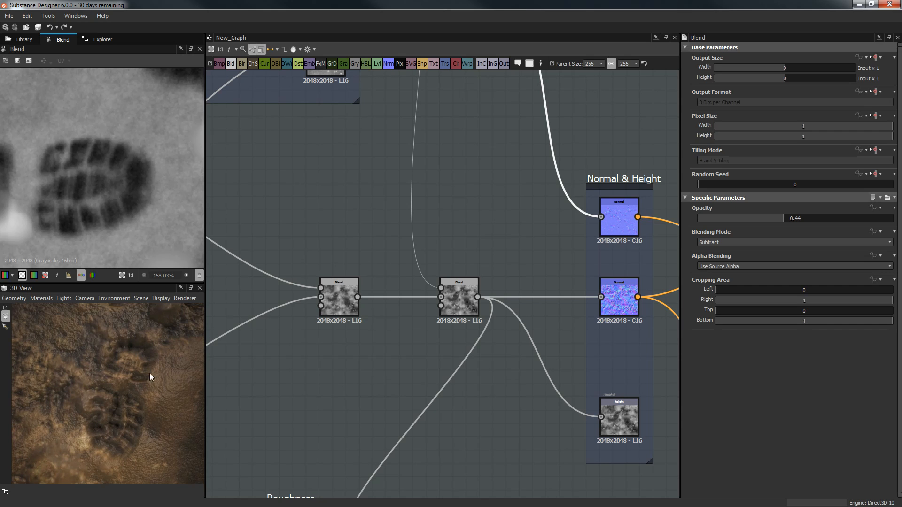
- Compare the Intensity settings and previews of the two Normal nodes in the Normal & Height frame
{"action": "middle_click_drag", "start_coordinate": [456, 213], "coordinate": [401, 221]}
{"action": "scroll", "coordinate": [401, 221], "scroll_direction": "down", "scroll_amount": 3}
{"action": "middle_click_drag", "start_coordinate": [492, 163], "coordinate": [489, 230]}
{"action": "scroll", "coordinate": [488, 231], "scroll_direction": "up", "scroll_amount": 1}
{"action": "left_click", "coordinate": [491, 309]}
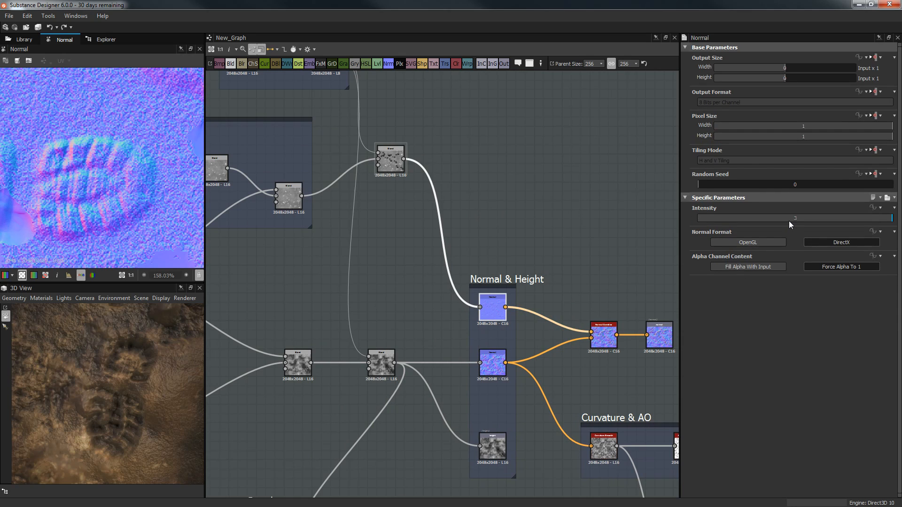
{"action": "left_click", "coordinate": [485, 375]}
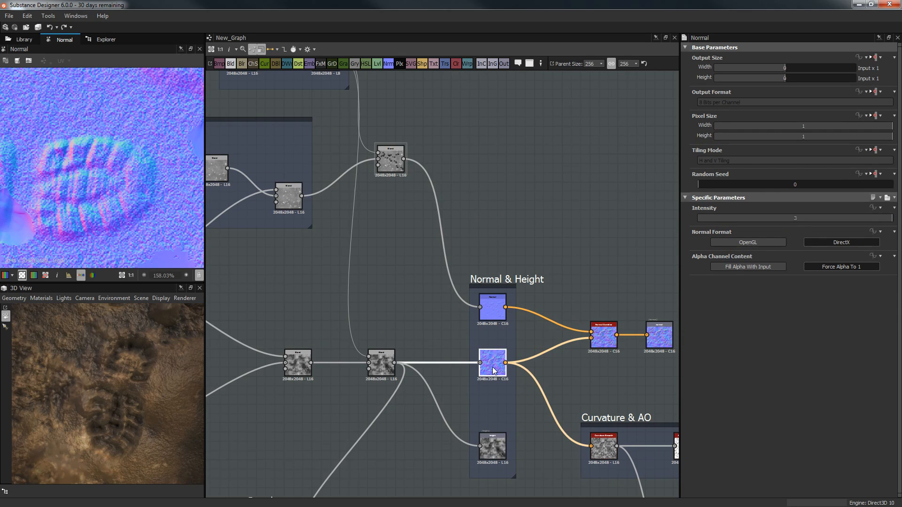
{"action": "left_click", "coordinate": [491, 307]}
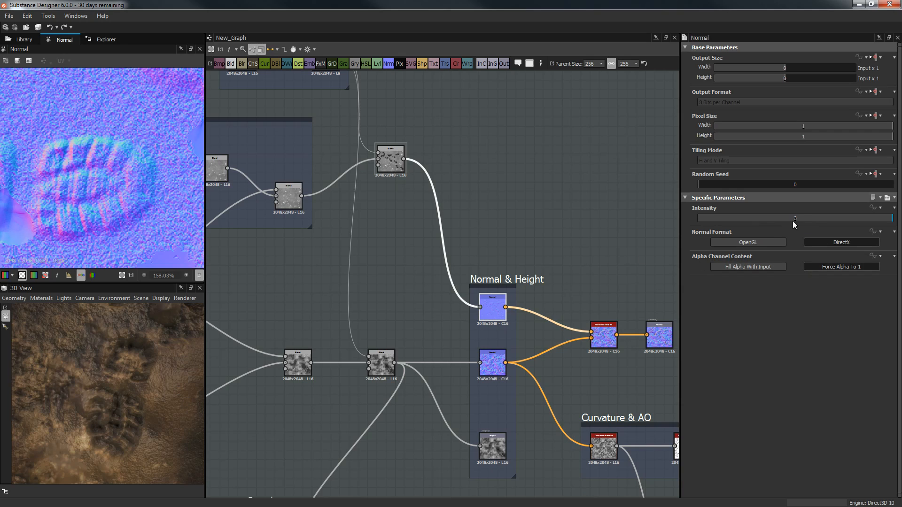
{"action": "left_click_drag", "start_coordinate": [122, 401], "coordinate": [136, 357]}
{"action": "left_click", "coordinate": [486, 361]}
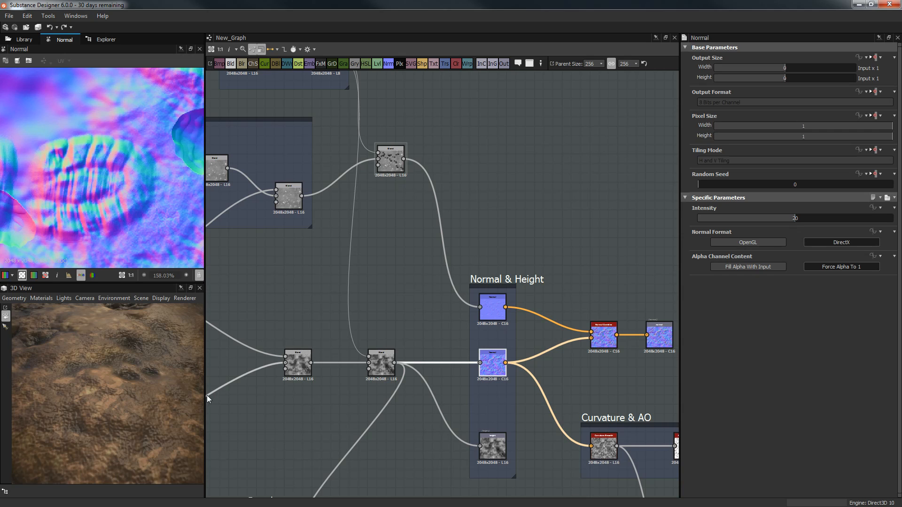
- View a wider area of the ground in 3D, and preview the Normal Combine node and the normal output
{"action": "scroll", "coordinate": [106, 408], "scroll_direction": "down", "scroll_amount": 3}
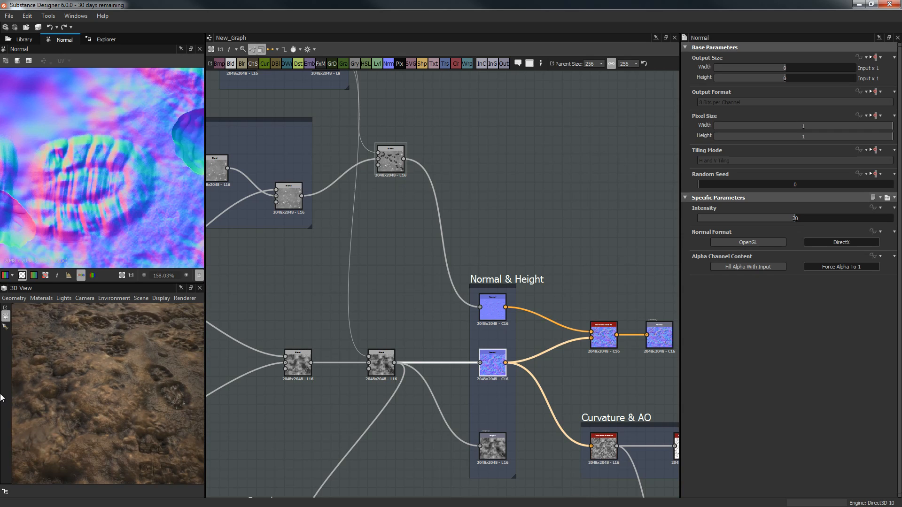
{"action": "mouse_move", "coordinate": [86, 394]}
{"action": "left_mouse_down"}
{"action": "mouse_move", "coordinate": [92, 424]}
{"action": "mouse_move", "coordinate": [96, 402]}
{"action": "left_mouse_up"}
{"action": "middle_click_drag", "start_coordinate": [517, 364], "coordinate": [436, 268]}
{"action": "scroll", "coordinate": [555, 240], "scroll_direction": "up", "scroll_amount": 1}
{"action": "double_click", "coordinate": [517, 238]}
{"action": "double_click", "coordinate": [593, 236]}
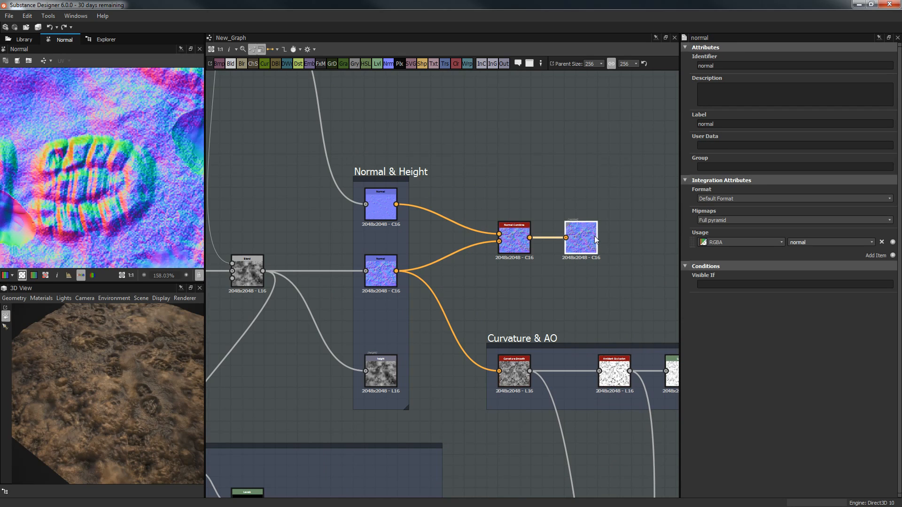
- Preview the Curvature Smooth, Ambient Occlusion and Levels nodes in the Curvature & AO frame
{"action": "middle_click_drag", "start_coordinate": [511, 283], "coordinate": [488, 232]}
{"action": "double_click", "coordinate": [511, 299]}
{"action": "middle_click_drag", "start_coordinate": [551, 249], "coordinate": [428, 249]}
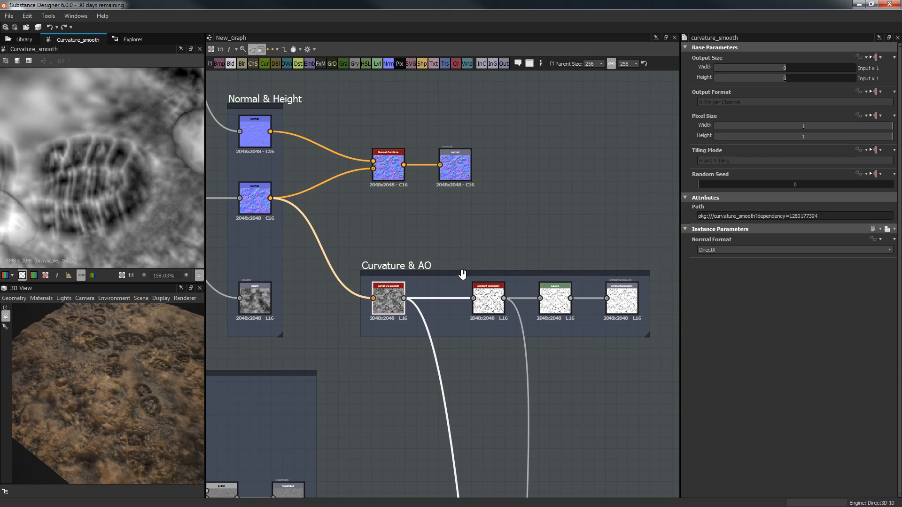
{"action": "left_click", "coordinate": [494, 303]}
{"action": "double_click", "coordinate": [495, 305]}
{"action": "double_click", "coordinate": [555, 300]}
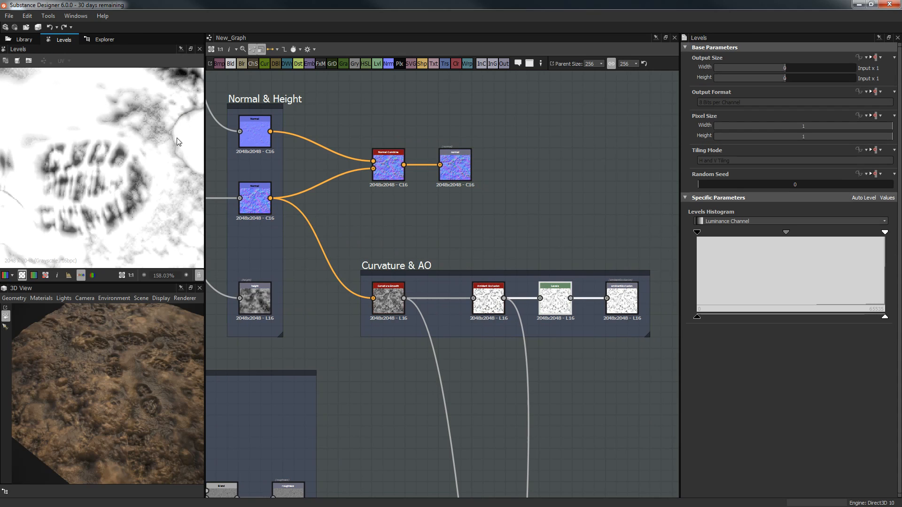
- Examine the occlusion shading in the Levels preview and on the ground in the 3D view
{"action": "middle_click_drag", "start_coordinate": [118, 140], "coordinate": [117, 99]}
{"action": "scroll", "coordinate": [117, 98], "scroll_direction": "up", "scroll_amount": 1}
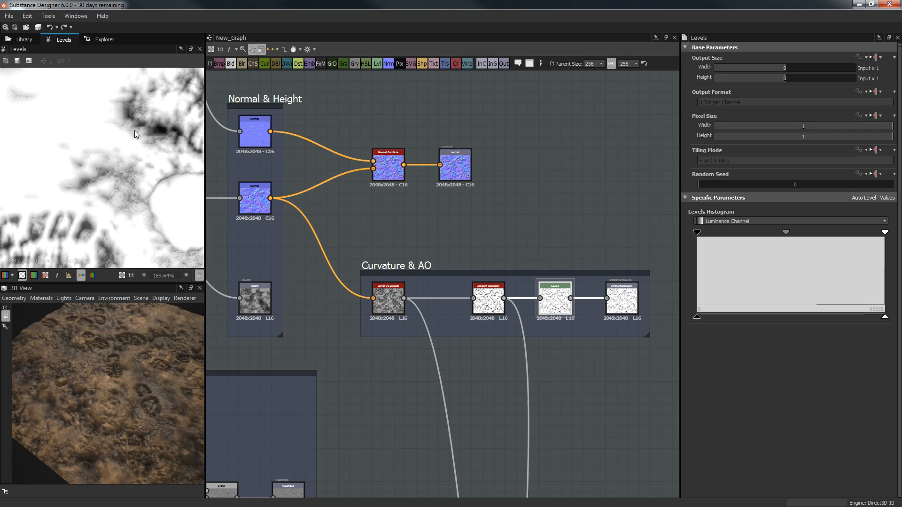
{"action": "left_click_drag", "start_coordinate": [85, 353], "coordinate": [100, 370]}
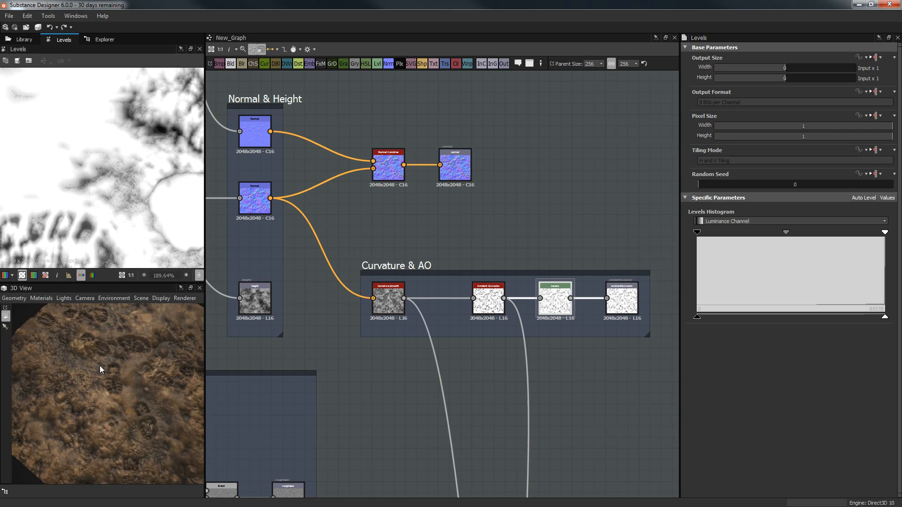
{"action": "left_click_drag", "start_coordinate": [155, 359], "coordinate": [115, 361]}
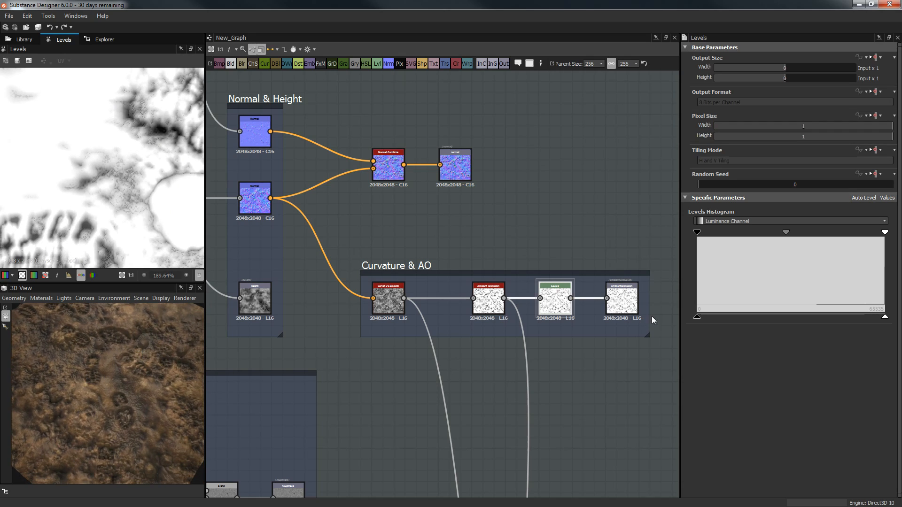
- Preview the ambientOcclusion output and look over its entire map
{"action": "double_click", "coordinate": [622, 299]}
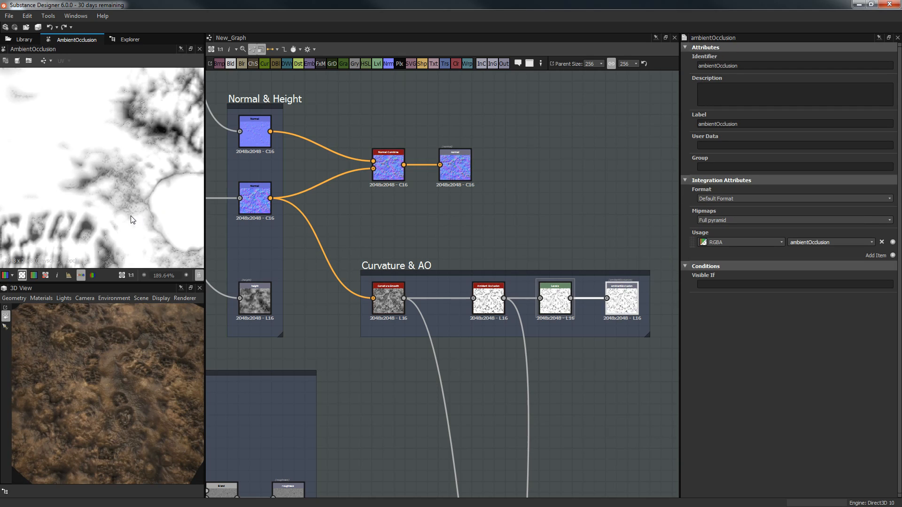
{"action": "scroll", "coordinate": [179, 204], "scroll_direction": "down", "scroll_amount": 2}
{"action": "scroll", "coordinate": [159, 207], "scroll_direction": "down", "scroll_amount": 10}
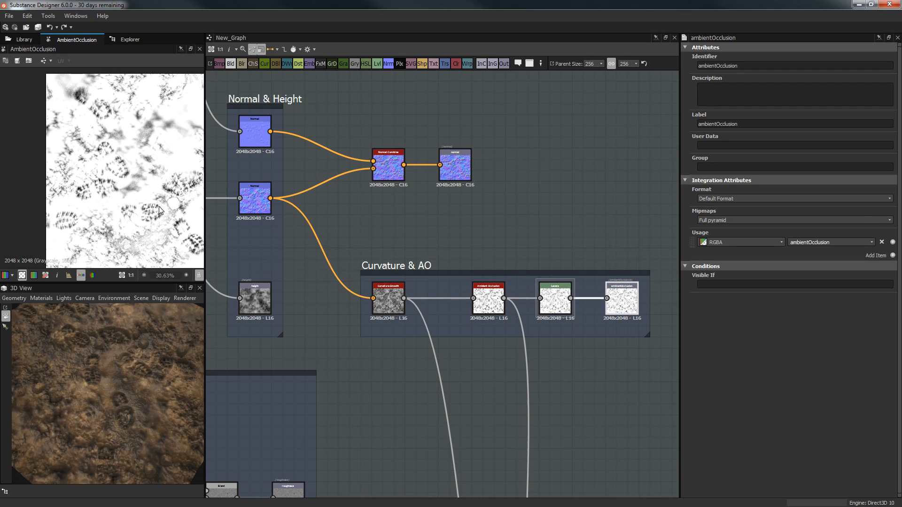
{"action": "left_click_drag", "start_coordinate": [156, 207], "coordinate": [90, 153]}
{"action": "scroll", "coordinate": [565, 235], "scroll_direction": "down", "scroll_amount": 6}
- Preview the Blend that feeds the height output, and examine its footprints and dark low areas up close
{"action": "middle_click_drag", "start_coordinate": [496, 259], "coordinate": [562, 241]}
{"action": "scroll", "coordinate": [555, 247], "scroll_direction": "up", "scroll_amount": 3}
{"action": "scroll", "coordinate": [350, 228], "scroll_direction": "up", "scroll_amount": 2}
{"action": "middle_click_drag", "start_coordinate": [415, 295], "coordinate": [408, 365]}
{"action": "middle_click_drag", "start_coordinate": [543, 227], "coordinate": [536, 262]}
{"action": "left_click", "coordinate": [525, 245]}
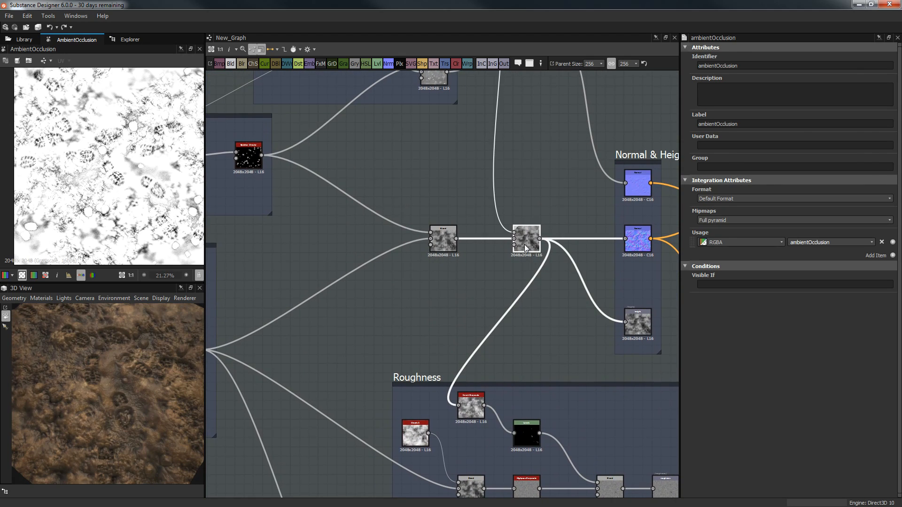
{"action": "middle_click_drag", "start_coordinate": [107, 193], "coordinate": [117, 215]}
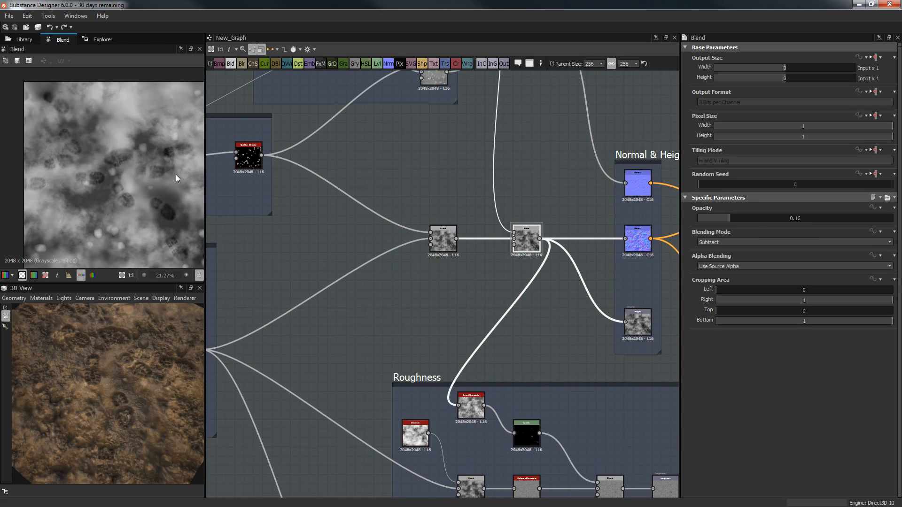
{"action": "scroll", "coordinate": [140, 213], "scroll_direction": "up", "scroll_amount": 3}
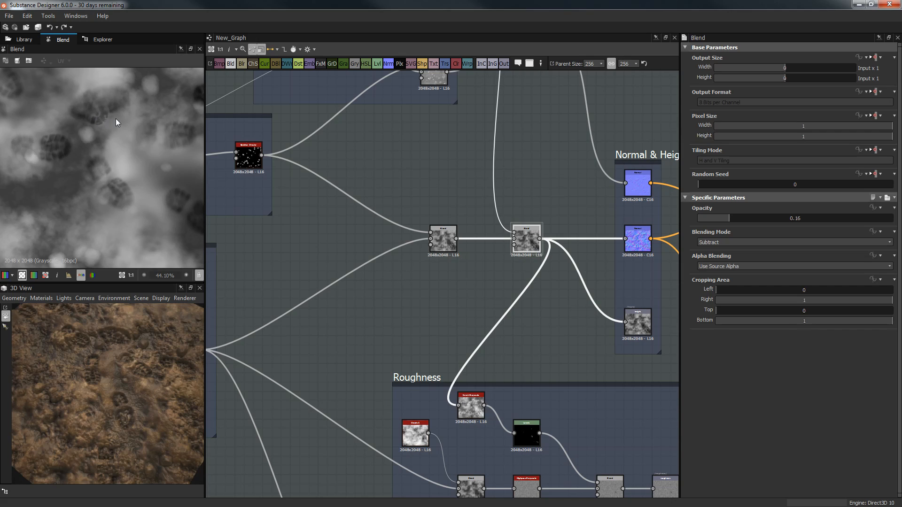
{"action": "scroll", "coordinate": [164, 202], "scroll_direction": "up", "scroll_amount": 2}
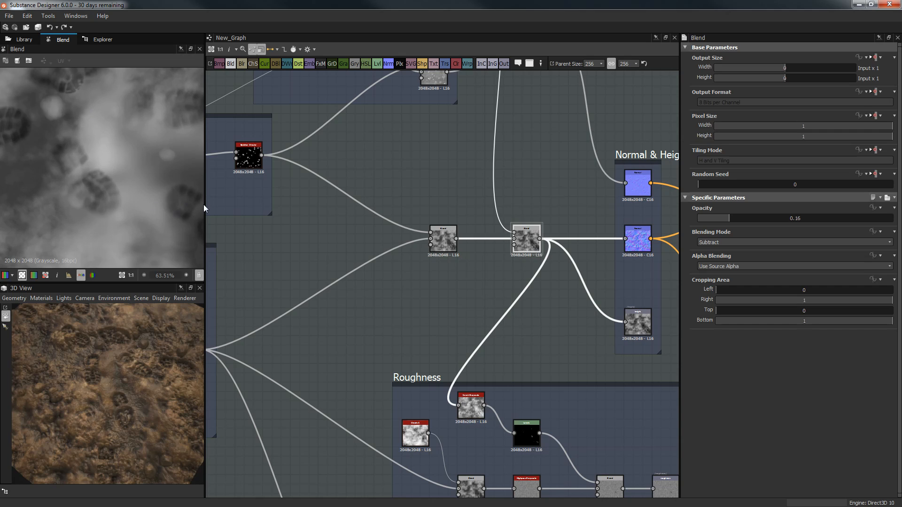
- Trace the height Blend into the Roughness frame and preview its Invert Grayscale node
{"action": "middle_click_drag", "start_coordinate": [479, 327], "coordinate": [445, 185]}
{"action": "scroll", "coordinate": [441, 227], "scroll_direction": "up", "scroll_amount": 2}
{"action": "left_click", "coordinate": [429, 264]}
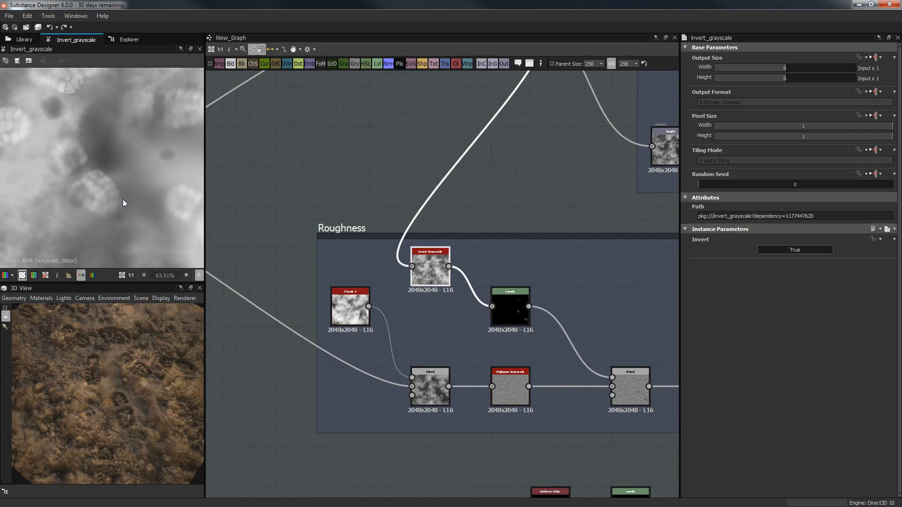
- Preview the Levels node in the Roughness frame and look over its isolated bright spots
{"action": "double_click", "coordinate": [504, 305]}
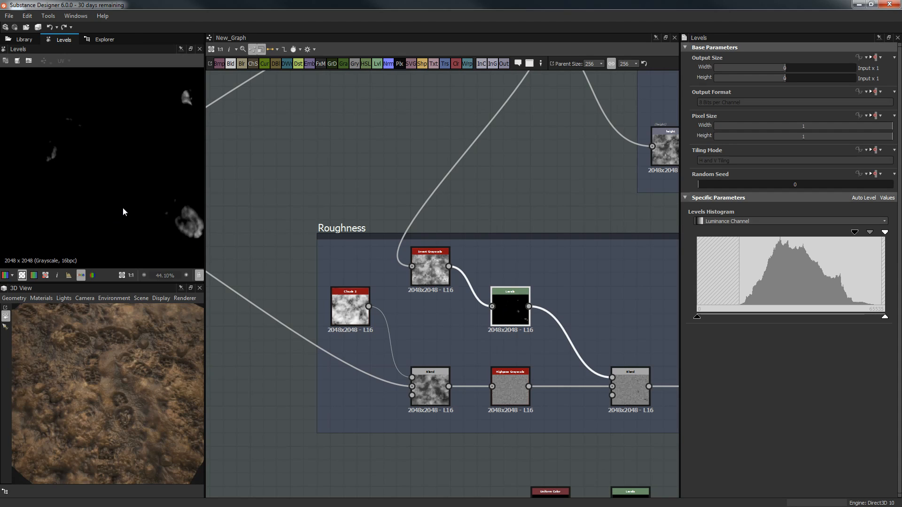
{"action": "mouse_move", "coordinate": [152, 212]}
{"action": "middle_mouse_down"}
{"action": "mouse_move", "coordinate": [90, 163]}
{"action": "mouse_move", "coordinate": [137, 203]}
{"action": "middle_mouse_up"}
{"action": "middle_click_drag", "start_coordinate": [96, 157], "coordinate": [162, 197]}
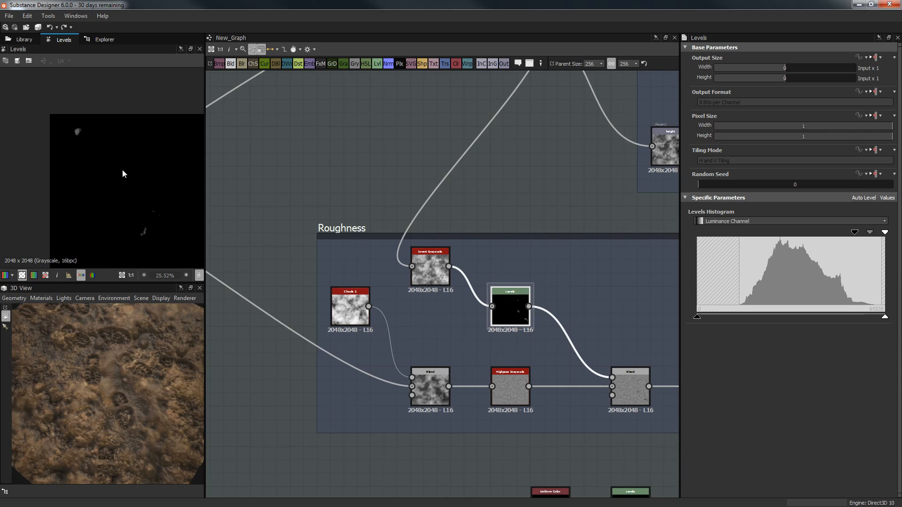
- Compare the Invert Grayscale preview with the Levels preview across the whole map
{"action": "double_click", "coordinate": [431, 277]}
{"action": "scroll", "coordinate": [61, 141], "scroll_direction": "up", "scroll_amount": 2}
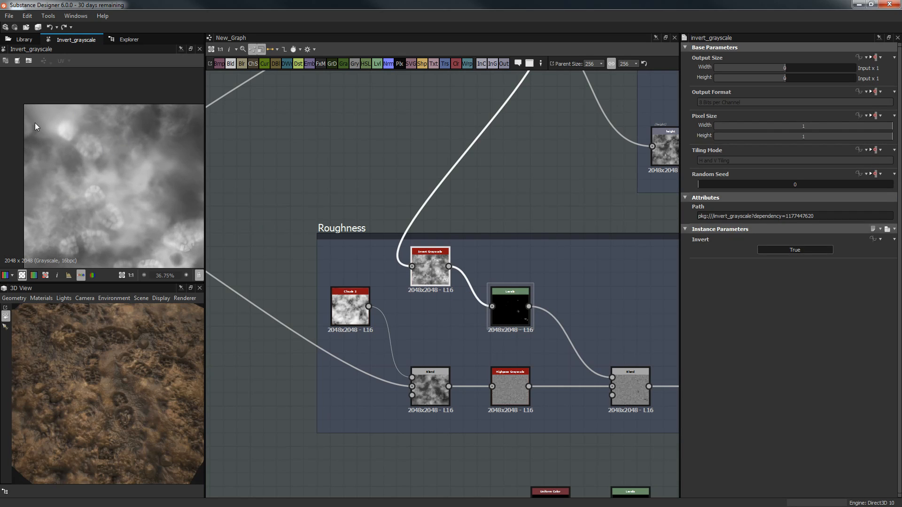
{"action": "double_click", "coordinate": [526, 313]}
{"action": "scroll", "coordinate": [121, 213], "scroll_direction": "down", "scroll_amount": 3}
{"action": "middle_click_drag", "start_coordinate": [122, 208], "coordinate": [114, 131]}
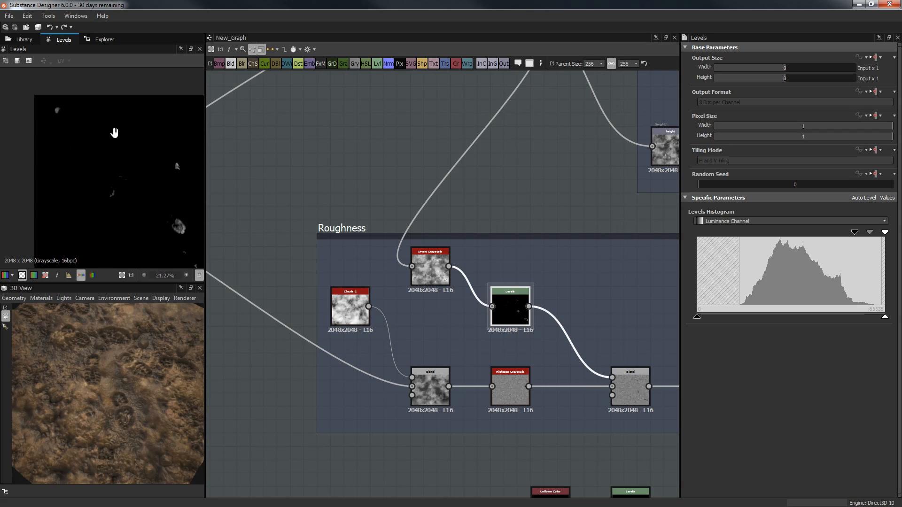
{"action": "middle_click_drag", "start_coordinate": [180, 198], "coordinate": [123, 162]}
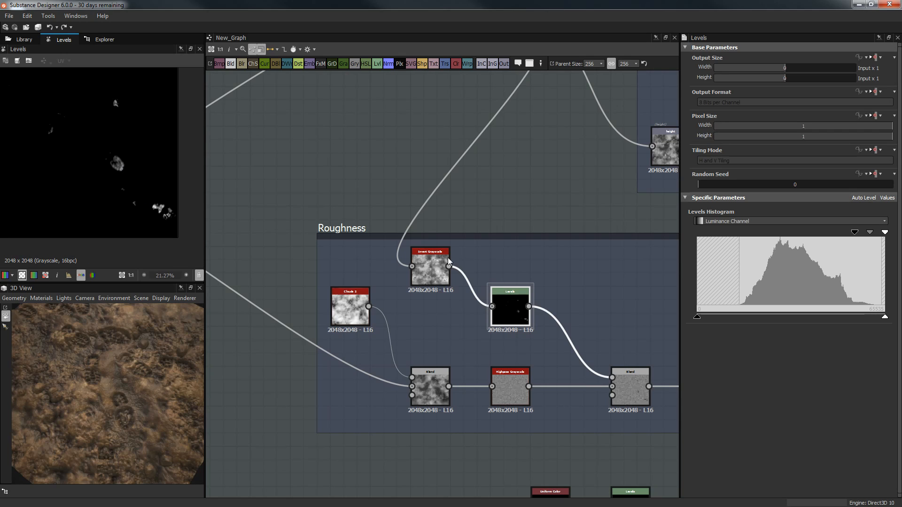
- Compare the height Blend's darkest low areas with the mask produced by the Roughness frame's Levels node
{"action": "double_click", "coordinate": [430, 268]}
{"action": "middle_click_drag", "start_coordinate": [389, 131], "coordinate": [382, 184]}
{"action": "double_click", "coordinate": [502, 87]}
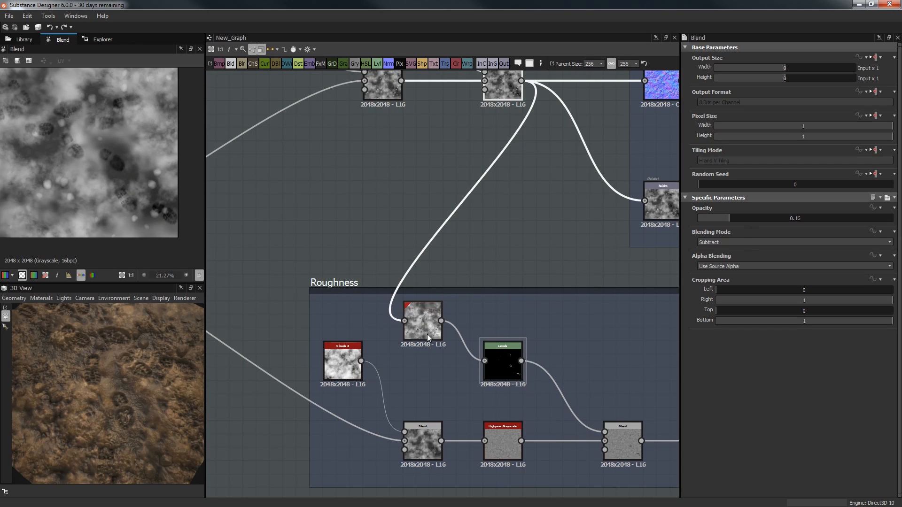
{"action": "scroll", "coordinate": [124, 180], "scroll_direction": "up", "scroll_amount": 1}
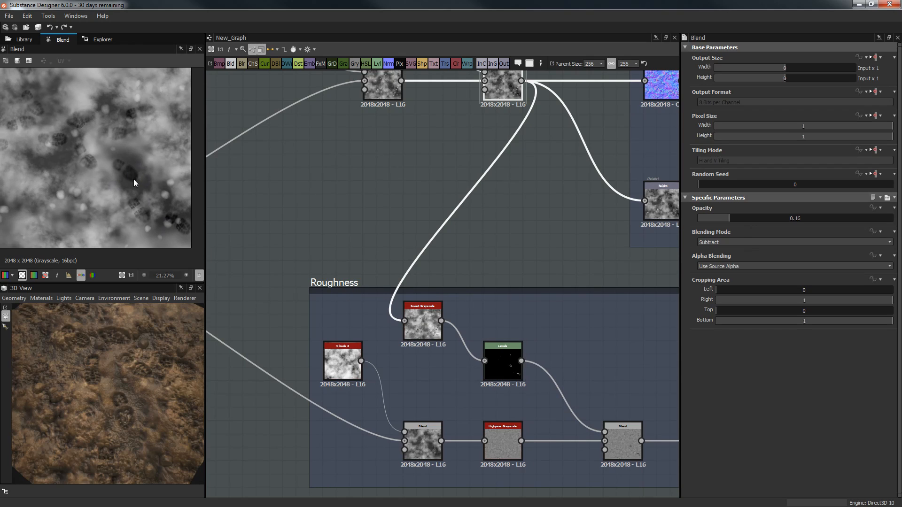
{"action": "double_click", "coordinate": [516, 373]}
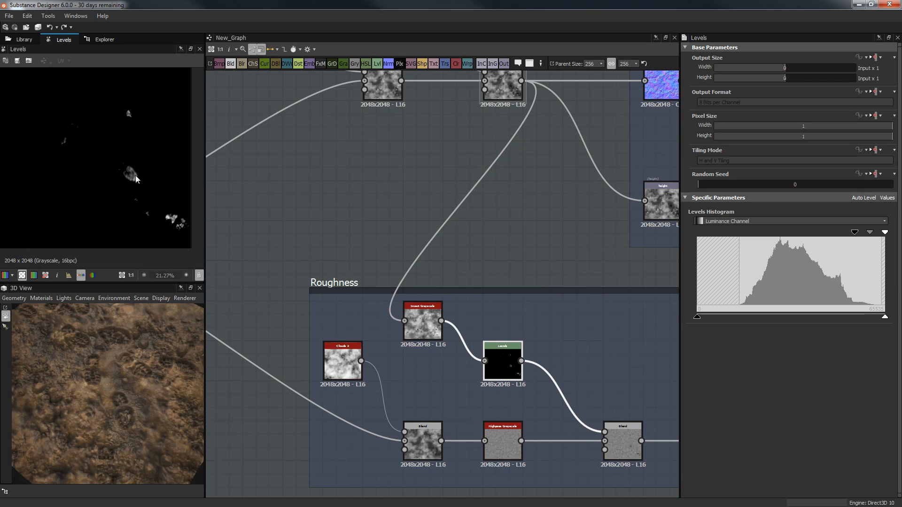
- Trace the lower Roughness input back to the Base Ground frame and preview that frame's final Blend
{"action": "middle_click_drag", "start_coordinate": [489, 251], "coordinate": [475, 161]}
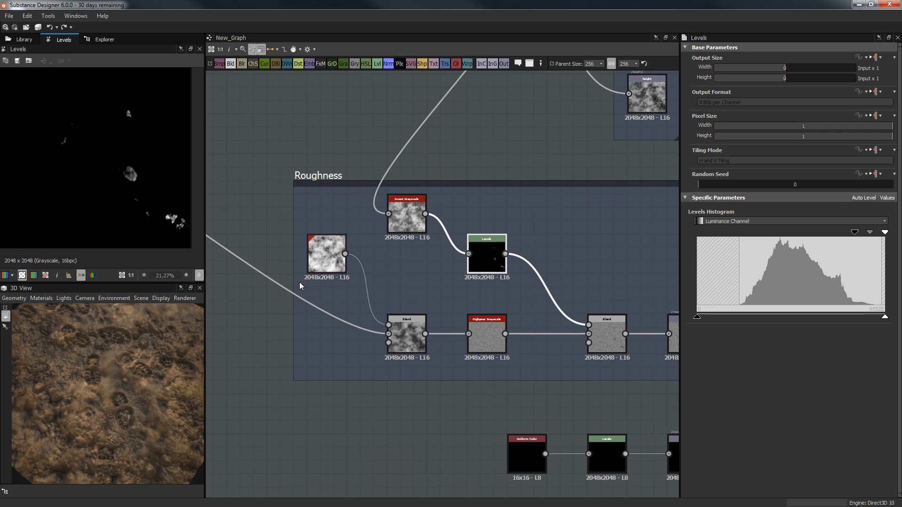
{"action": "middle_click_drag", "start_coordinate": [346, 193], "coordinate": [629, 253]}
{"action": "middle_click_drag", "start_coordinate": [426, 179], "coordinate": [553, 212]}
{"action": "left_click", "coordinate": [533, 245]}
{"action": "middle_click_drag", "start_coordinate": [440, 176], "coordinate": [514, 187]}
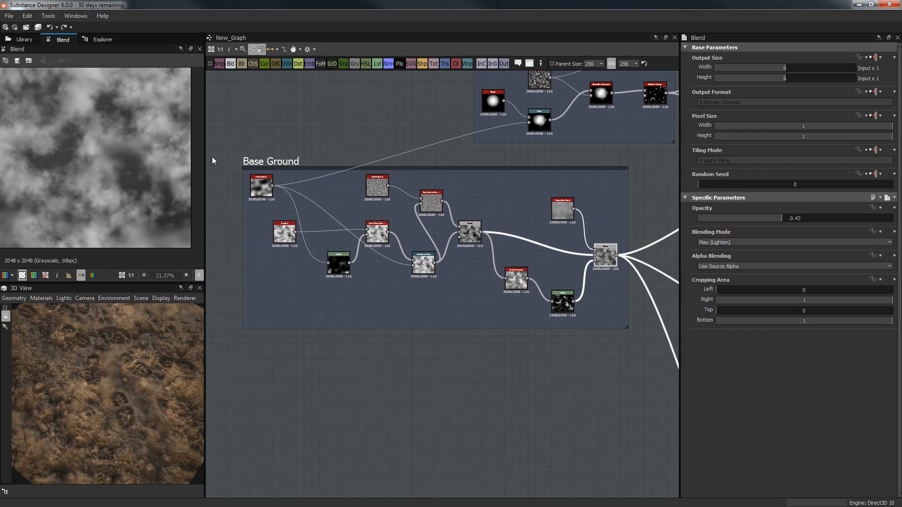
- Return to the Roughness frame, preview its Clouds 2 node and examine the noise up close
{"action": "middle_click_drag", "start_coordinate": [576, 246], "coordinate": [288, 181]}
{"action": "middle_click_drag", "start_coordinate": [457, 224], "coordinate": [384, 195]}
{"action": "left_click", "coordinate": [436, 241]}
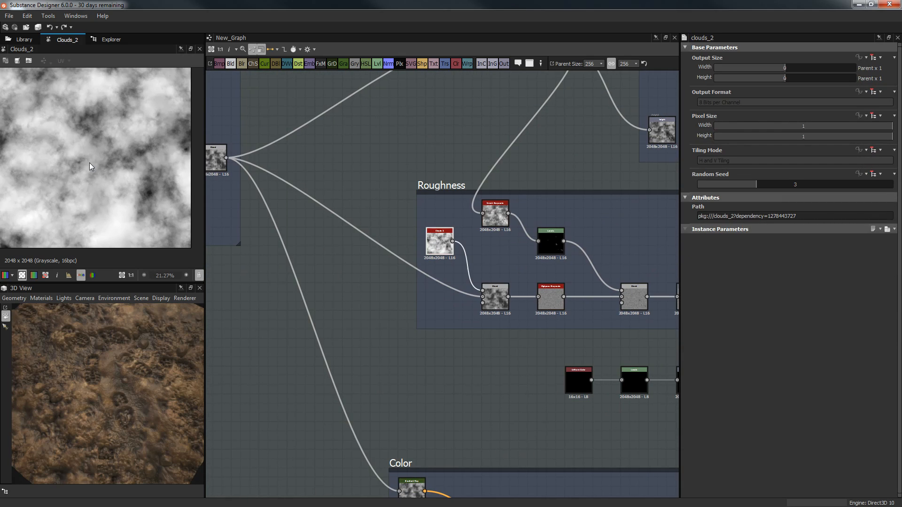
{"action": "scroll", "coordinate": [89, 163], "scroll_direction": "up", "scroll_amount": 3}
{"action": "middle_click_drag", "start_coordinate": [97, 161], "coordinate": [132, 260]}
{"action": "scroll", "coordinate": [467, 315], "scroll_direction": "up", "scroll_amount": 4}
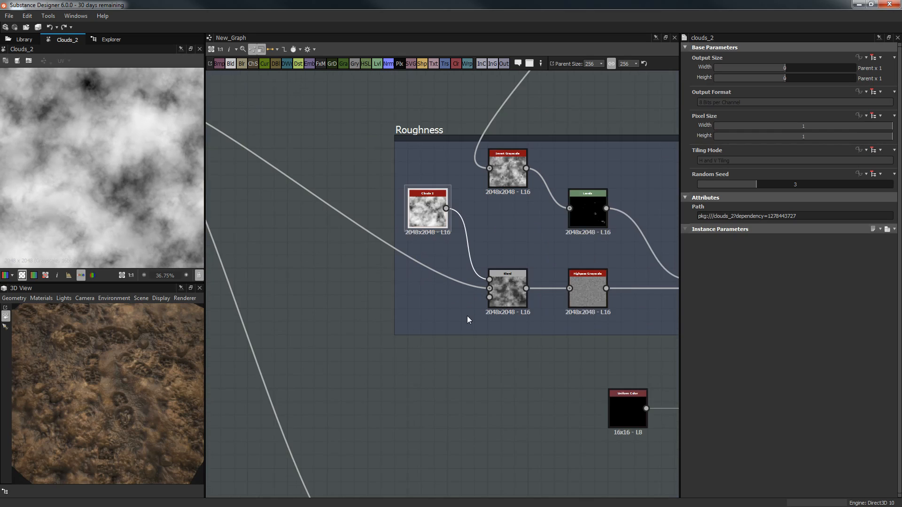
- Preview the Multiply Blend of Clouds 2 with the base ground and compare its map with the ground in the 3D view
{"action": "middle_click_drag", "start_coordinate": [469, 250], "coordinate": [424, 285]}
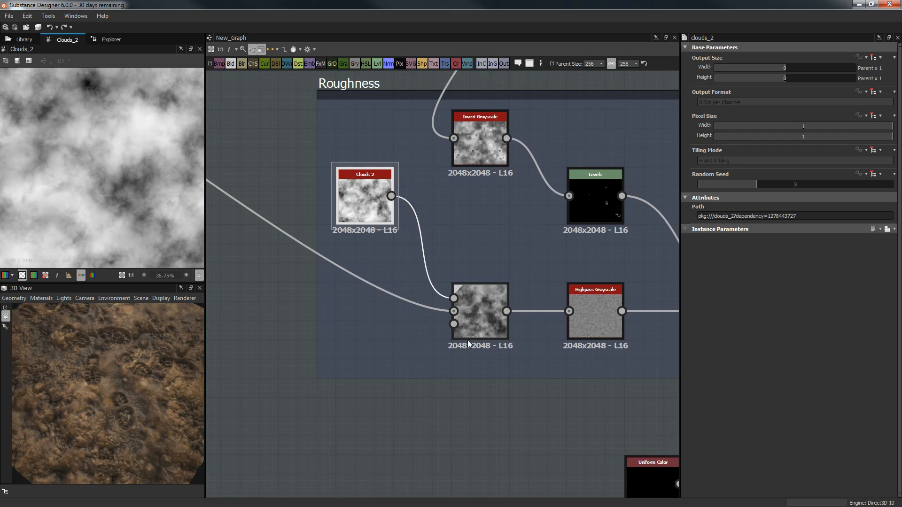
{"action": "left_click", "coordinate": [499, 318]}
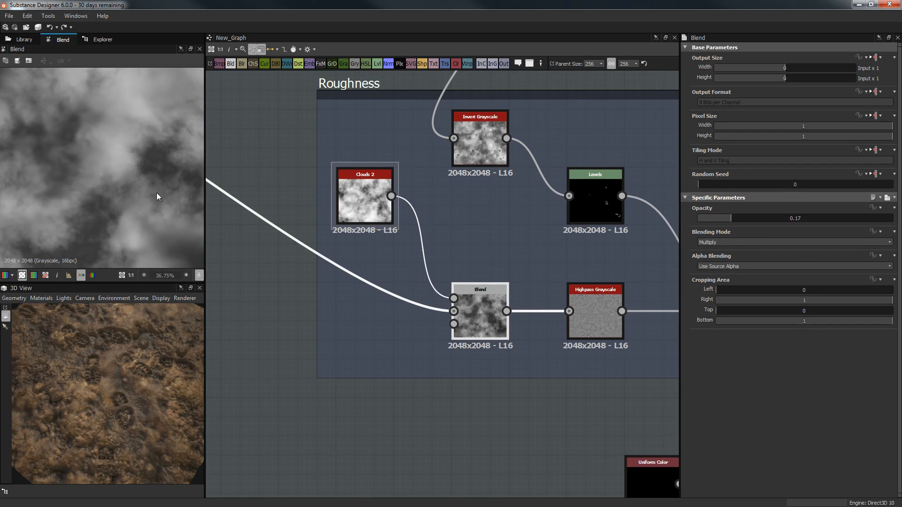
{"action": "scroll", "coordinate": [112, 173], "scroll_direction": "down", "scroll_amount": 2}
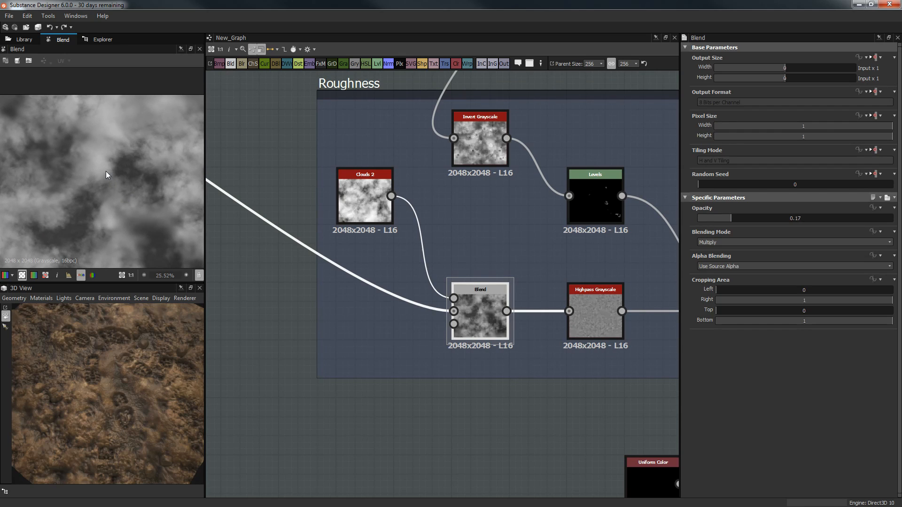
{"action": "scroll", "coordinate": [106, 171], "scroll_direction": "down", "scroll_amount": 3}
{"action": "scroll", "coordinate": [106, 171], "scroll_direction": "up", "scroll_amount": 3}
{"action": "middle_click_drag", "start_coordinate": [118, 139], "coordinate": [117, 167]}
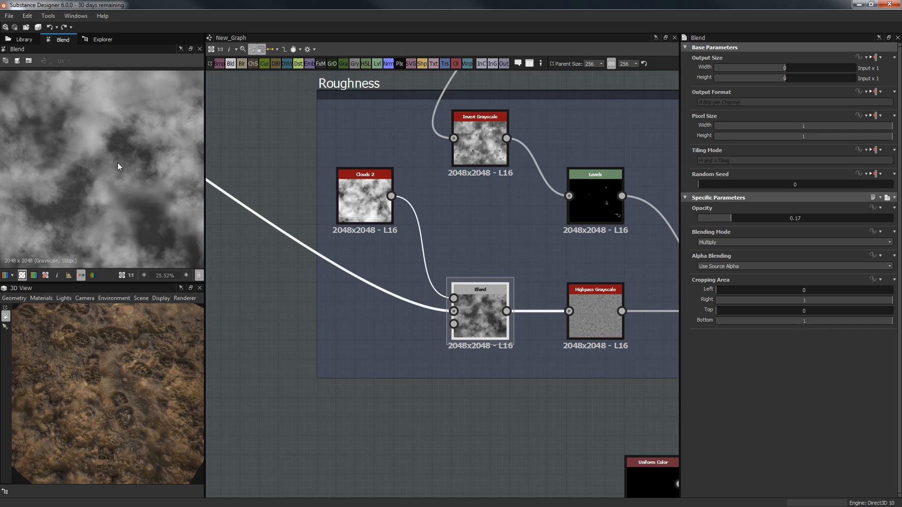
{"action": "scroll", "coordinate": [41, 133], "scroll_direction": "down", "scroll_amount": 1}
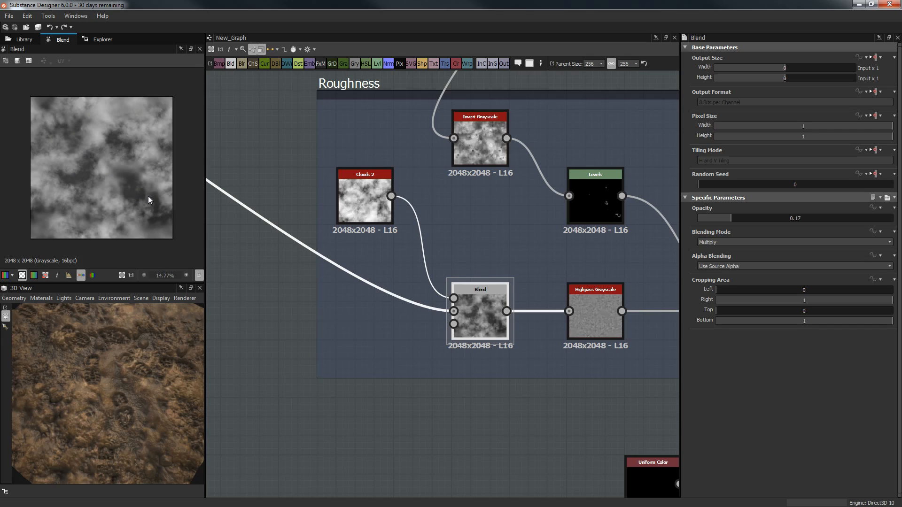
{"action": "scroll", "coordinate": [148, 195], "scroll_direction": "down", "scroll_amount": 1}
{"action": "left_click_drag", "start_coordinate": [101, 421], "coordinate": [176, 388]}
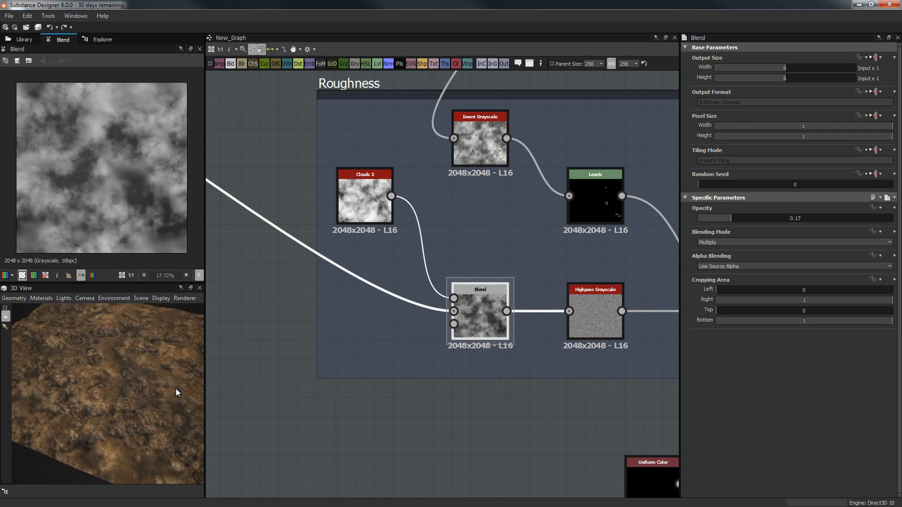
{"action": "right_click_drag", "start_coordinate": [162, 395], "coordinate": [135, 388], "text": "ctrl+shift"}
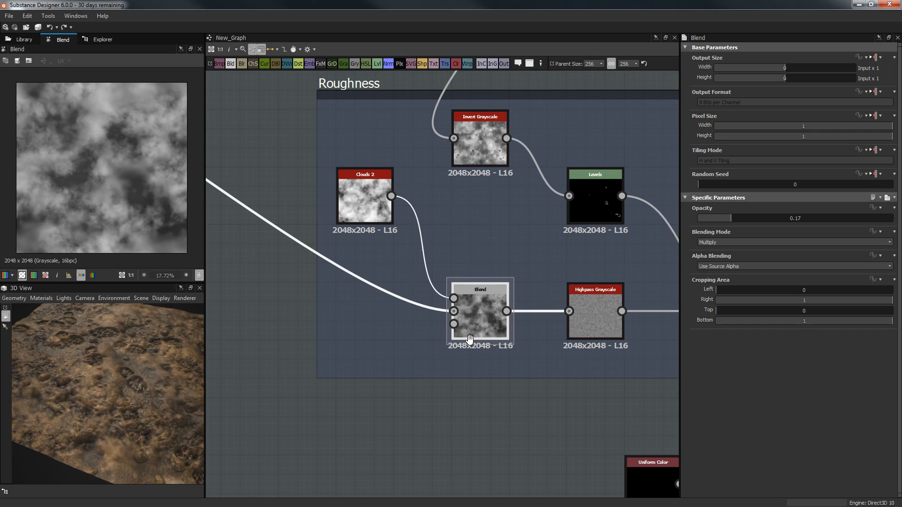
- Preview the Highpass Grayscale node in the Roughness frame and examine its fine detail
{"action": "middle_click_drag", "start_coordinate": [469, 336], "coordinate": [372, 348]}
{"action": "double_click", "coordinate": [498, 321]}
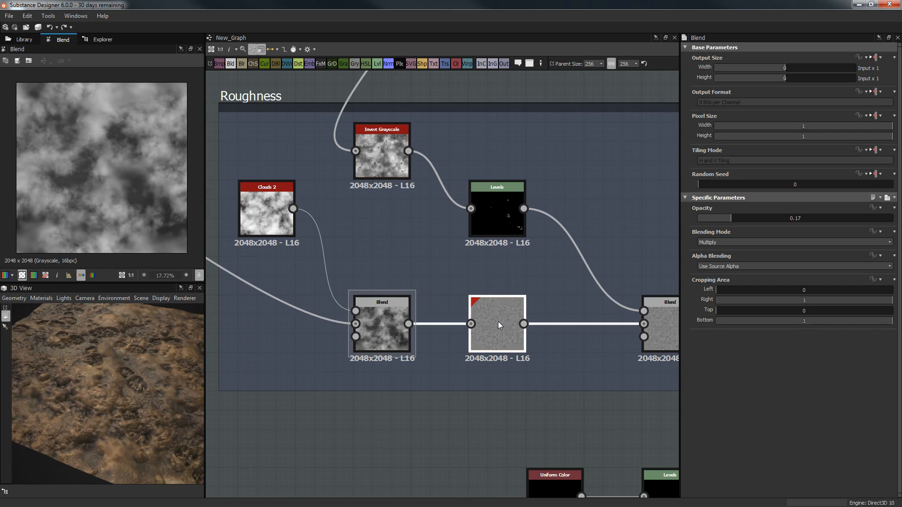
{"action": "scroll", "coordinate": [114, 165], "scroll_direction": "up", "scroll_amount": 3}
{"action": "scroll", "coordinate": [113, 165], "scroll_direction": "down", "scroll_amount": 1}
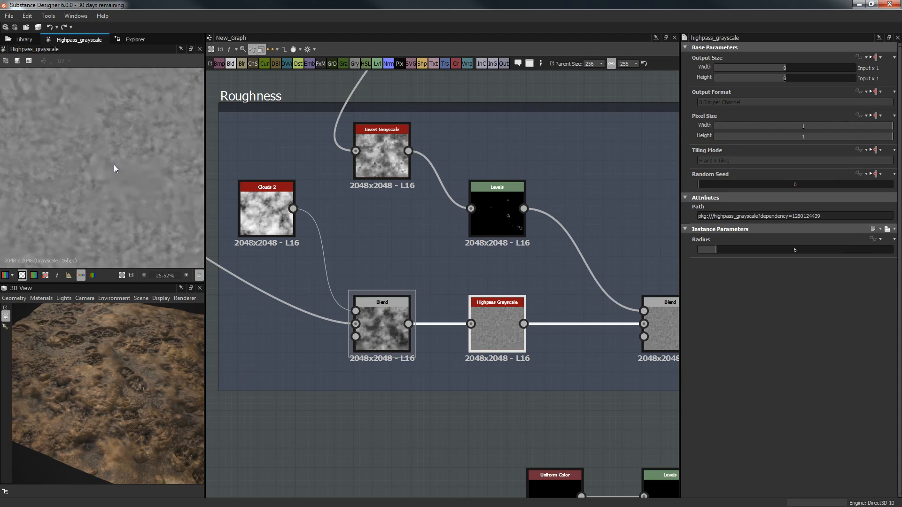
{"action": "scroll", "coordinate": [120, 151], "scroll_direction": "down", "scroll_amount": 2}
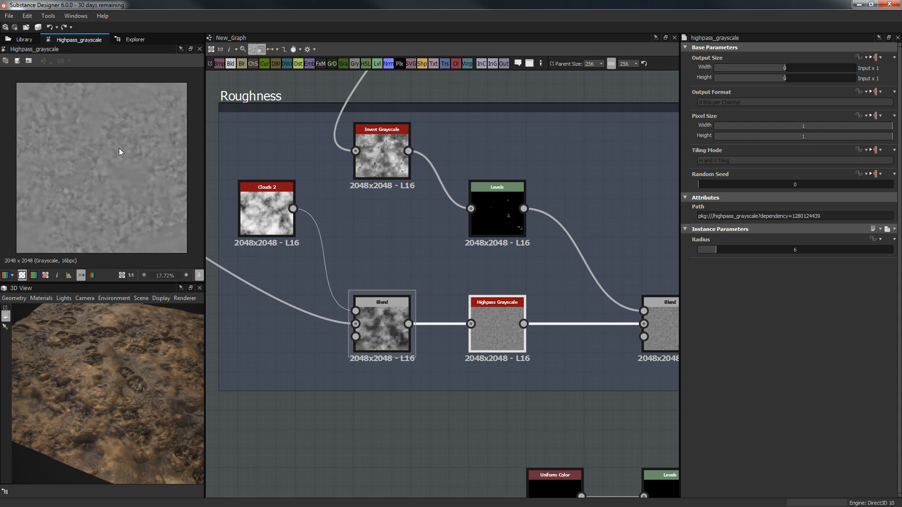
{"action": "scroll", "coordinate": [167, 197], "scroll_direction": "up", "scroll_amount": 1}
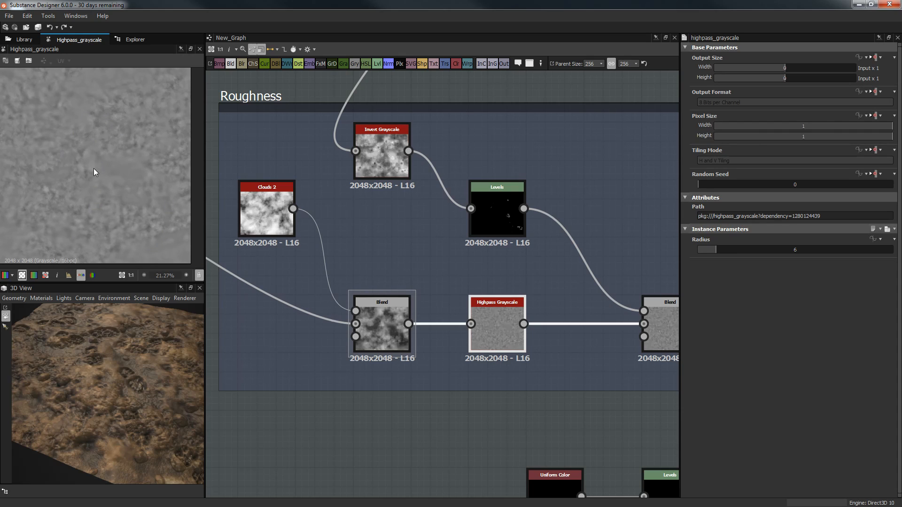
{"action": "middle_click_drag", "start_coordinate": [548, 351], "coordinate": [496, 352]}
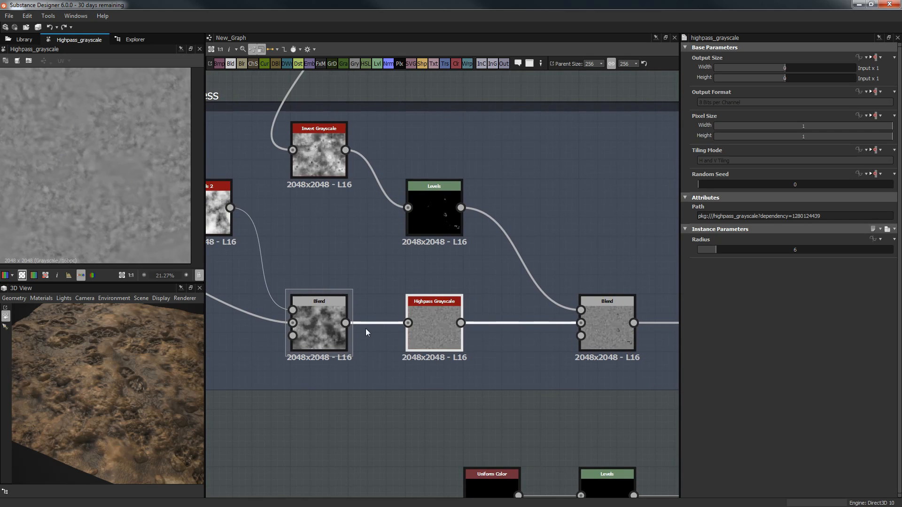
- Preview the Subtract Blend combining the Levels mask with the highpass, and examine its dark footprint spots
{"action": "left_click", "coordinate": [618, 320]}
{"action": "middle_click_drag", "start_coordinate": [515, 302], "coordinate": [498, 313]}
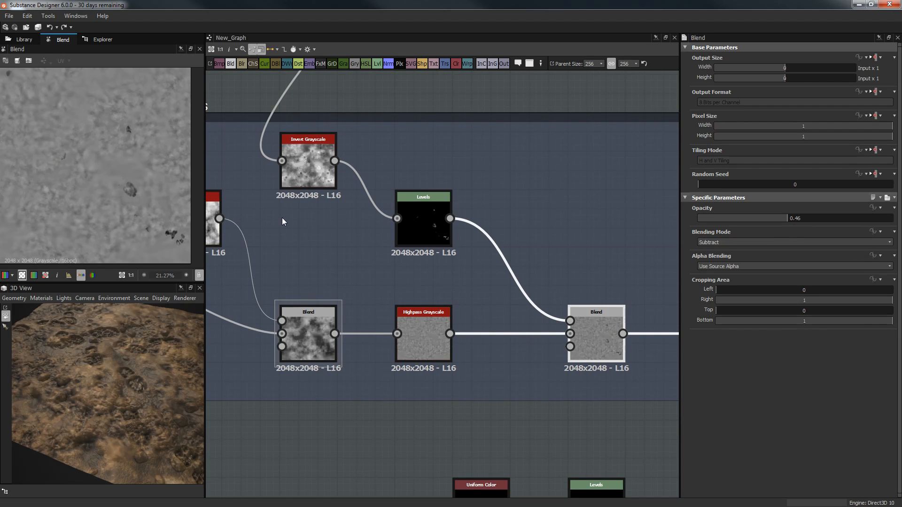
{"action": "scroll", "coordinate": [75, 174], "scroll_direction": "down", "scroll_amount": 1}
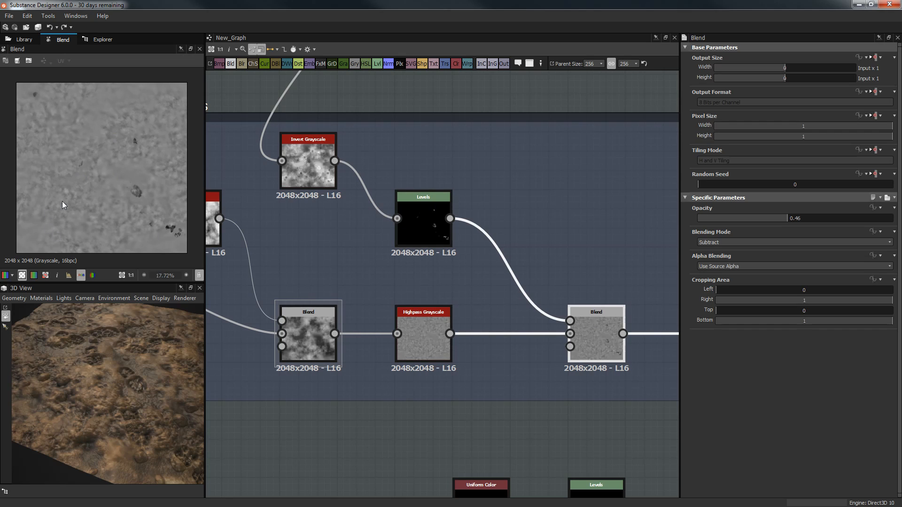
{"action": "scroll", "coordinate": [89, 248], "scroll_direction": "up", "scroll_amount": 5}
{"action": "scroll", "coordinate": [128, 215], "scroll_direction": "down", "scroll_amount": 4}
- Look over the Uniform Color and Levels chain below the Roughness frame, and preview the roughness output
{"action": "middle_click_drag", "start_coordinate": [481, 247], "coordinate": [215, 163]}
{"action": "scroll", "coordinate": [412, 239], "scroll_direction": "down", "scroll_amount": 1}
{"action": "middle_click_drag", "start_coordinate": [412, 238], "coordinate": [481, 241]}
{"action": "left_click", "coordinate": [407, 400]}
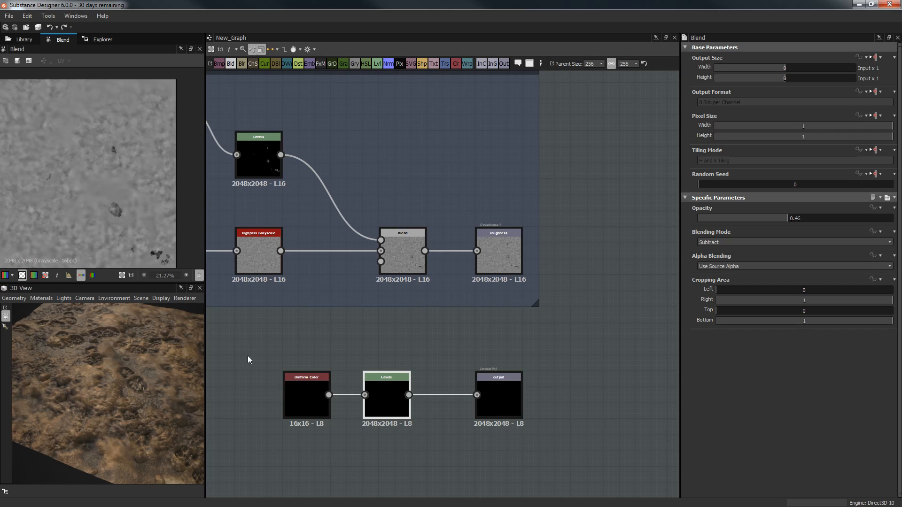
{"action": "left_click_drag", "start_coordinate": [277, 332], "coordinate": [569, 396]}
{"action": "left_click", "coordinate": [569, 397]}
{"action": "left_click", "coordinate": [502, 253]}
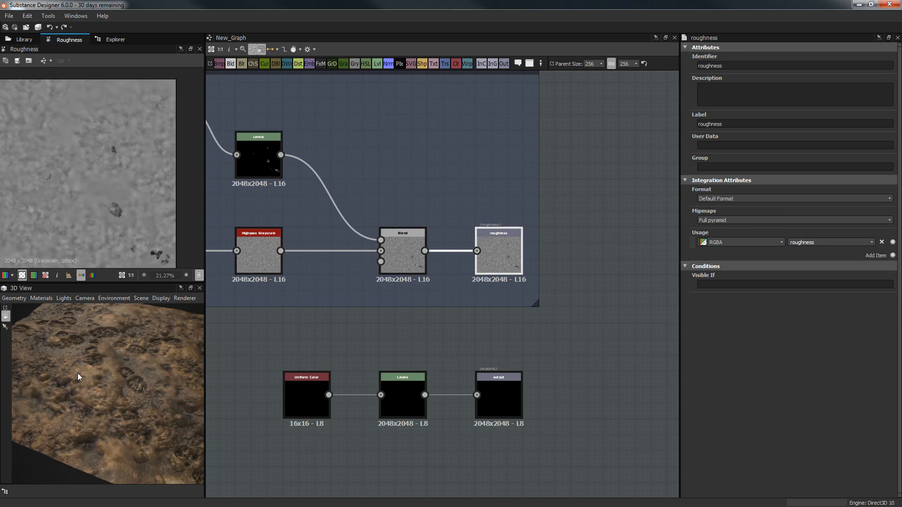
- Examine the footprint's reflections on the ground up close in the 3D view
{"action": "left_click_drag", "start_coordinate": [74, 372], "coordinate": [28, 369]}
{"action": "right_click_drag", "start_coordinate": [28, 369], "coordinate": [60, 360]}
{"action": "middle_click_drag", "start_coordinate": [60, 359], "coordinate": [78, 389]}
{"action": "right_click_drag", "start_coordinate": [78, 389], "coordinate": [94, 391]}
{"action": "middle_click_drag", "start_coordinate": [95, 391], "coordinate": [109, 354]}
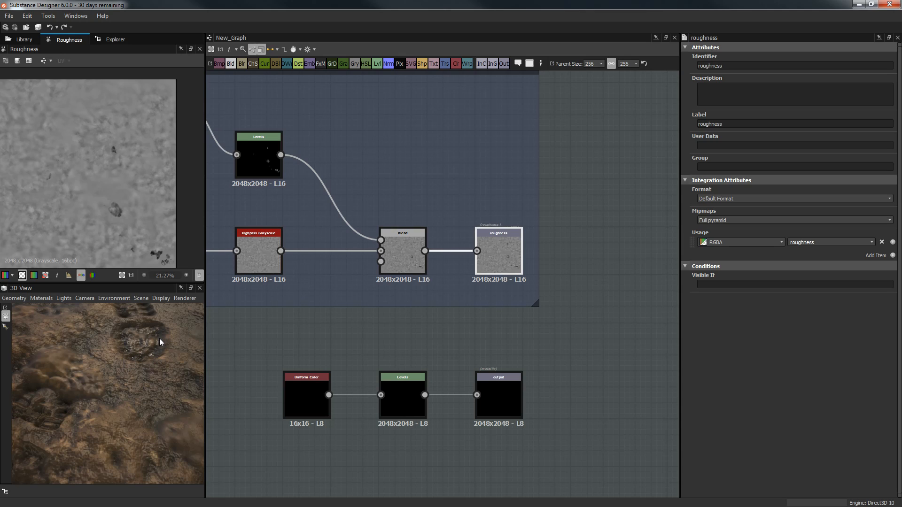
- Try an opacity of 1 on the Subtract Blend, check the footprint's shine in the 3D view, and undo the change
{"action": "left_click", "coordinate": [411, 244]}
{"action": "left_click_drag", "start_coordinate": [781, 220], "coordinate": [893, 220]}
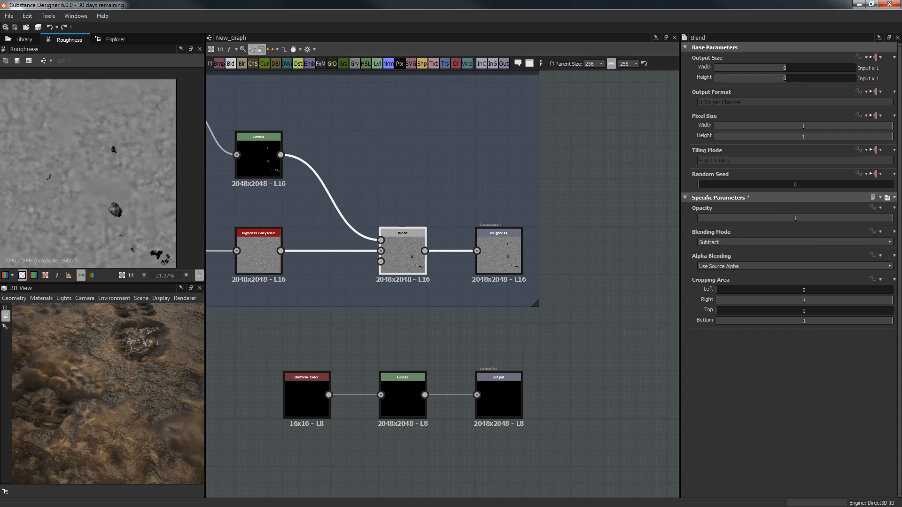
{"action": "left_click_drag", "start_coordinate": [114, 435], "coordinate": [137, 394]}
{"action": "scroll", "coordinate": [131, 388], "scroll_direction": "up", "scroll_amount": 3}
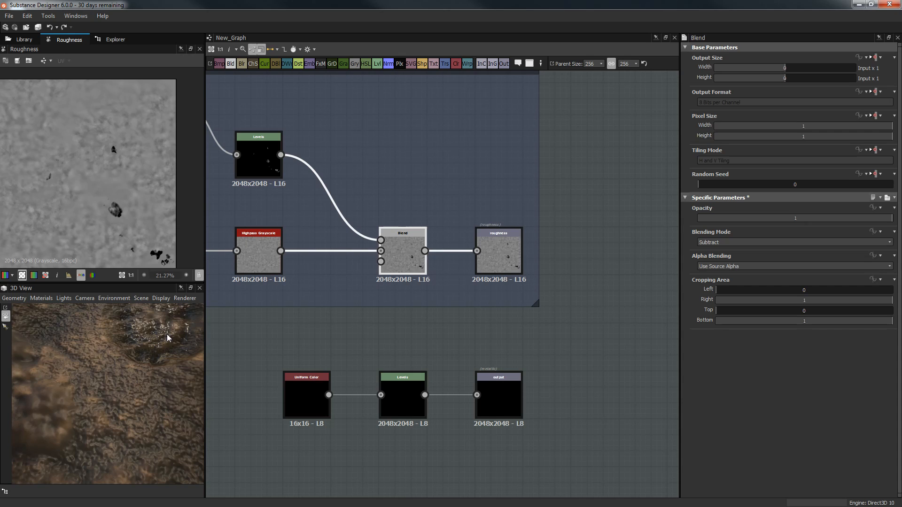
{"action": "key", "text": "ctrl+z"}
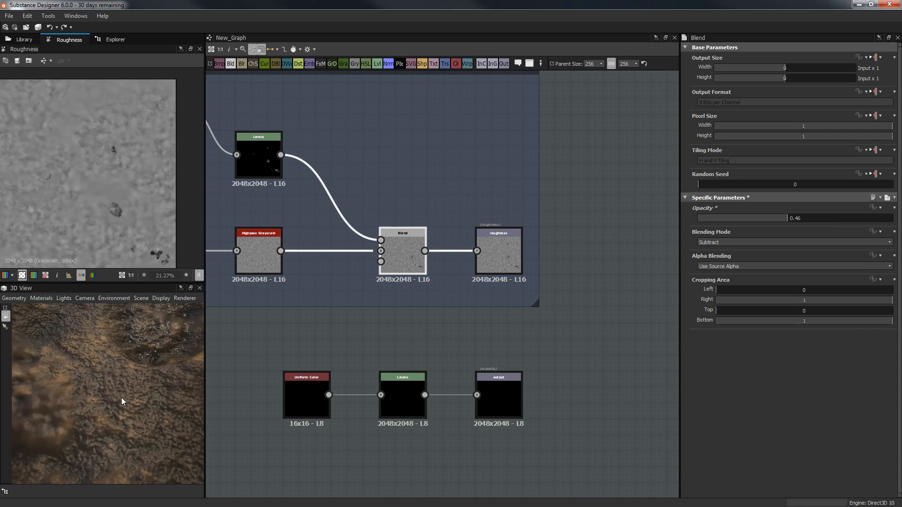
- Examine the roughness across the wider ground surface from several angles in the 3D view
{"action": "scroll", "coordinate": [118, 402], "scroll_direction": "down", "scroll_amount": 5}
{"action": "left_click_drag", "start_coordinate": [118, 405], "coordinate": [54, 384]}
{"action": "left_click_drag", "start_coordinate": [155, 396], "coordinate": [150, 305]}
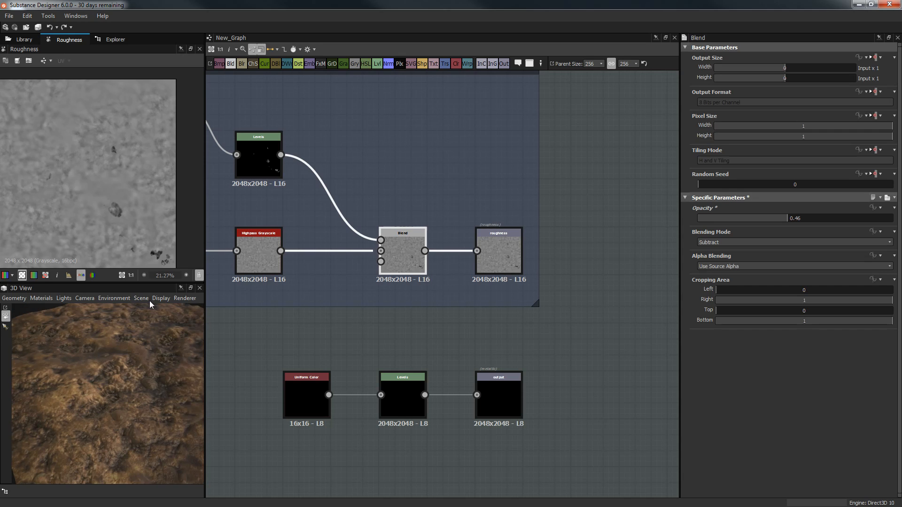
- Locate the Color frame in the overall graph and focus on its first node, fed by the base ground
{"action": "scroll", "coordinate": [418, 294], "scroll_direction": "down", "scroll_amount": 8}
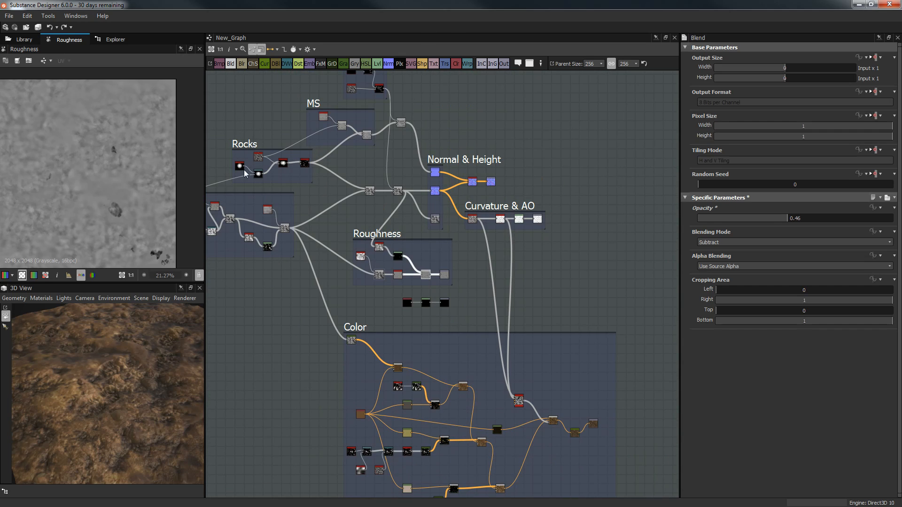
{"action": "middle_click_drag", "start_coordinate": [245, 174], "coordinate": [288, 171]}
{"action": "middle_click_drag", "start_coordinate": [428, 364], "coordinate": [406, 241]}
{"action": "scroll", "coordinate": [407, 241], "scroll_direction": "up", "scroll_amount": 6}
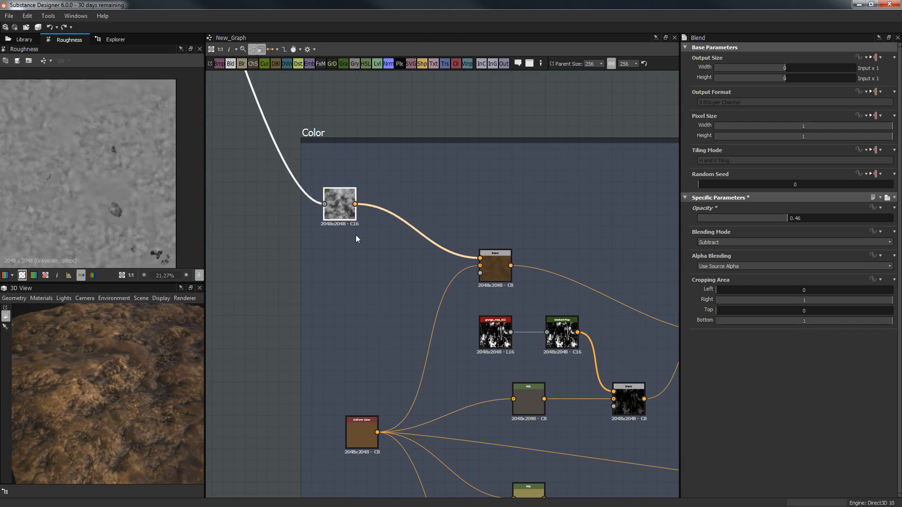
- Trace the connection from the Base Ground frame's output down to the first node in the Color frame
{"action": "scroll", "coordinate": [367, 242], "scroll_direction": "down", "scroll_amount": 4}
{"action": "middle_click_drag", "start_coordinate": [426, 228], "coordinate": [624, 477]}
{"action": "scroll", "coordinate": [346, 195], "scroll_direction": "down", "scroll_amount": 2}
{"action": "middle_click_drag", "start_coordinate": [414, 206], "coordinate": [461, 248]}
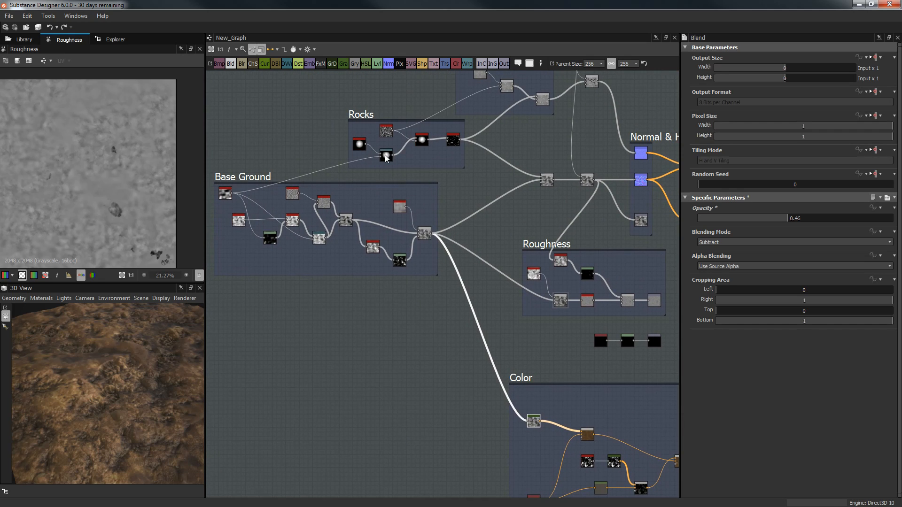
{"action": "middle_click_drag", "start_coordinate": [436, 184], "coordinate": [429, 144]}
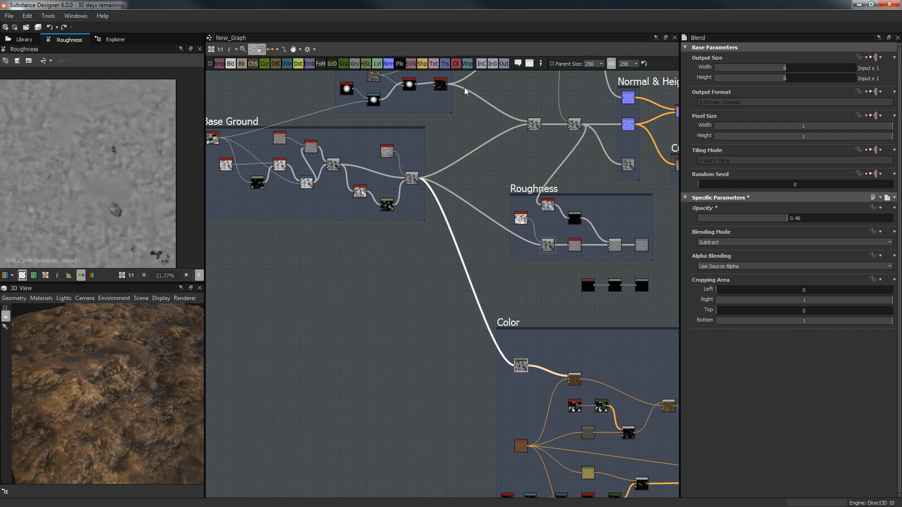
{"action": "middle_click_drag", "start_coordinate": [504, 160], "coordinate": [490, 163]}
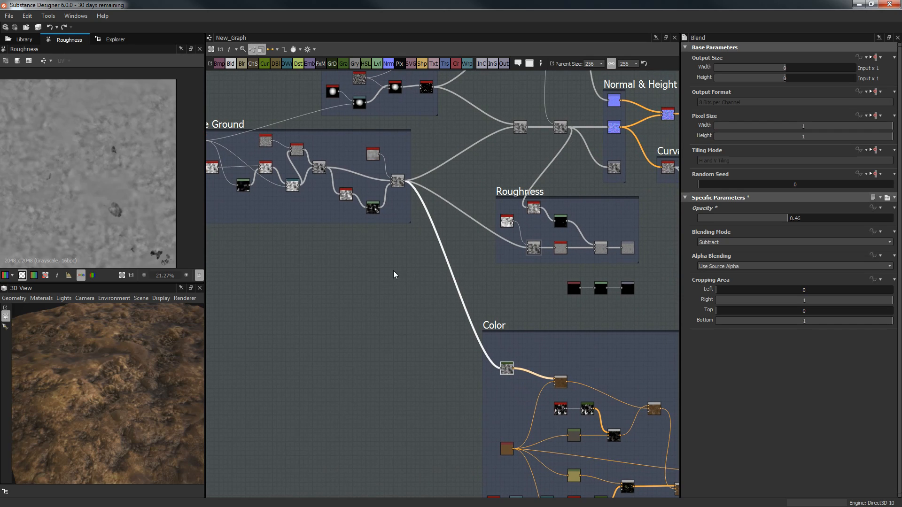
- Examine the ground's color variation from above and up close in the 3D view
{"action": "left_click_drag", "start_coordinate": [158, 374], "coordinate": [127, 393]}
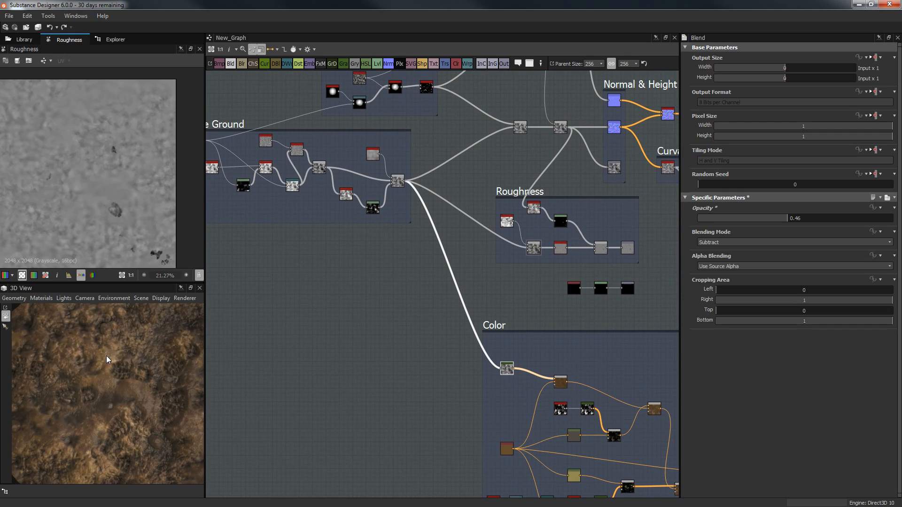
{"action": "left_click_drag", "start_coordinate": [107, 359], "coordinate": [121, 339]}
{"action": "right_click_drag", "start_coordinate": [121, 340], "coordinate": [160, 383]}
{"action": "mouse_move", "coordinate": [144, 385]}
{"action": "left_mouse_down"}
{"action": "mouse_move", "coordinate": [150, 404]}
{"action": "mouse_move", "coordinate": [153, 385]}
{"action": "left_mouse_up"}
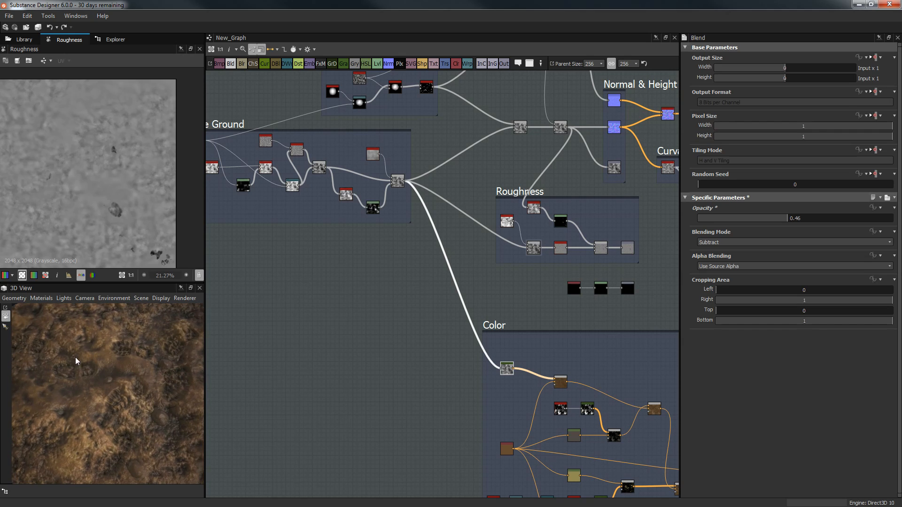
{"action": "middle_click_drag", "start_coordinate": [57, 352], "coordinate": [61, 362]}
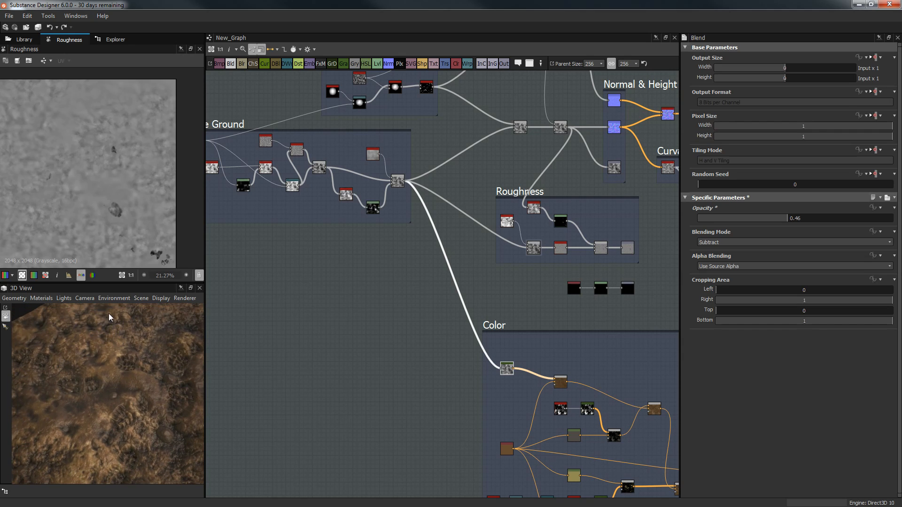
- Preview the Gradient Map at the start of the Color frame, fed by the base ground
{"action": "scroll", "coordinate": [403, 312], "scroll_direction": "up", "scroll_amount": 4}
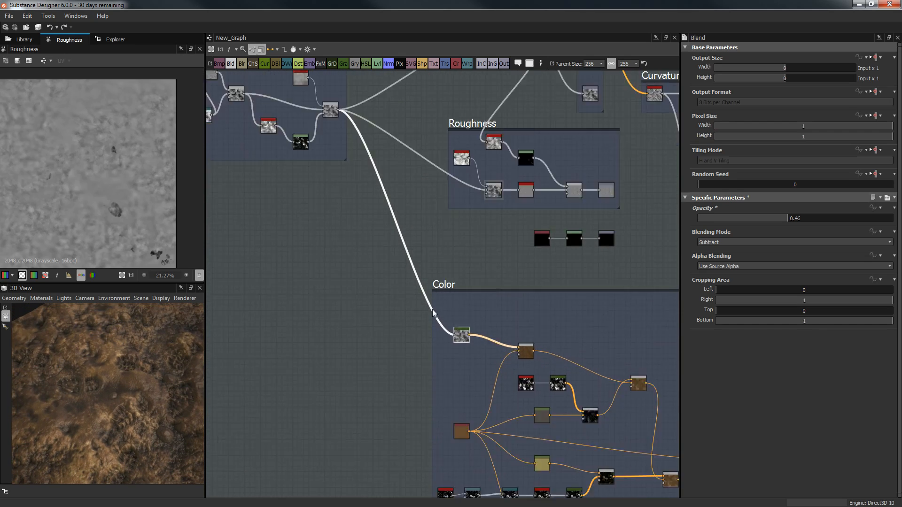
{"action": "middle_click_drag", "start_coordinate": [432, 309], "coordinate": [364, 249]}
{"action": "left_click", "coordinate": [373, 284]}
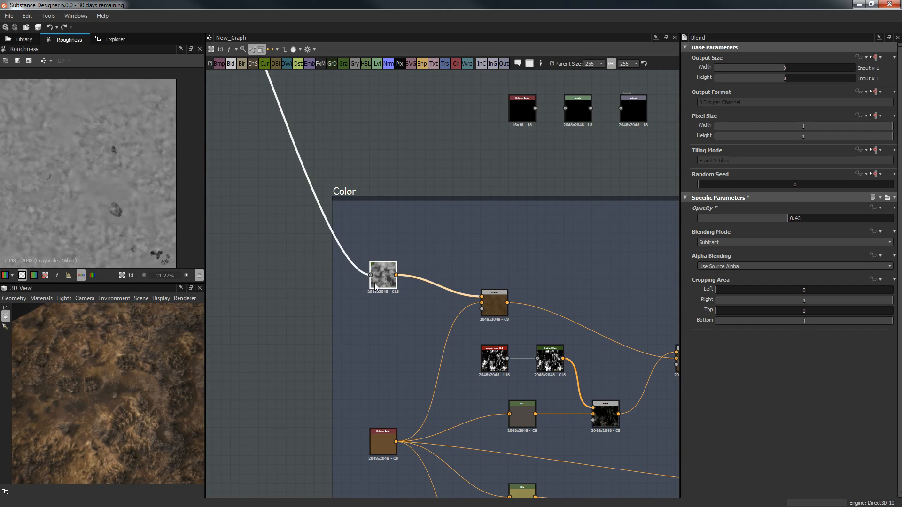
{"action": "scroll", "coordinate": [55, 208], "scroll_direction": "down", "scroll_amount": 1}
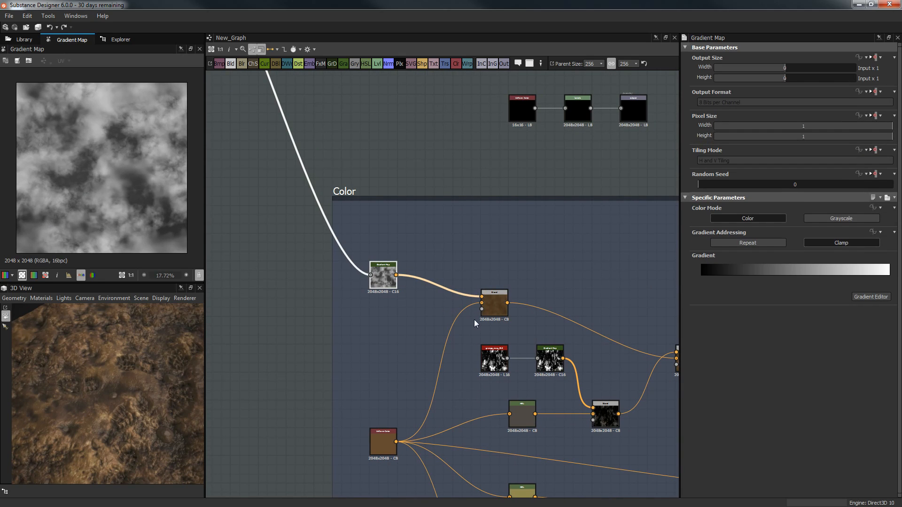
- Move the brown Uniform Color node up closer to the Gradient Map in the Color frame and preview its color
{"action": "middle_click_drag", "start_coordinate": [467, 291], "coordinate": [450, 207]}
{"action": "left_click_drag", "start_coordinate": [357, 349], "coordinate": [358, 274]}
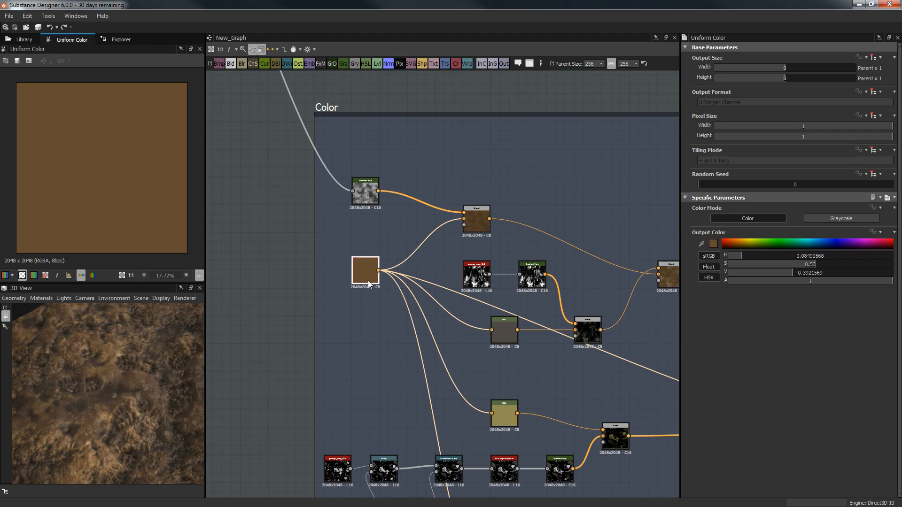
{"action": "left_click_drag", "start_coordinate": [369, 281], "coordinate": [369, 285]}
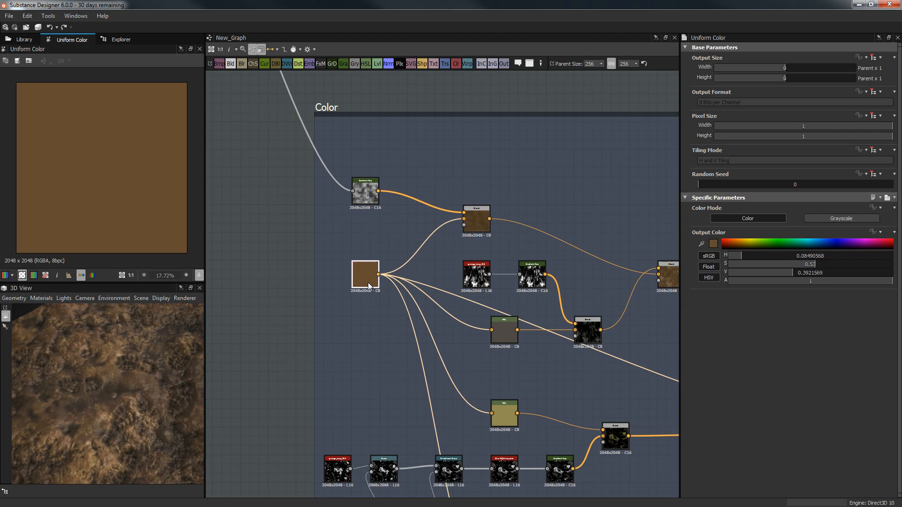
- Preview the Blend combining the Gradient Map with the Uniform Color, and check the Gradient Map's parameters
{"action": "left_click", "coordinate": [480, 216]}
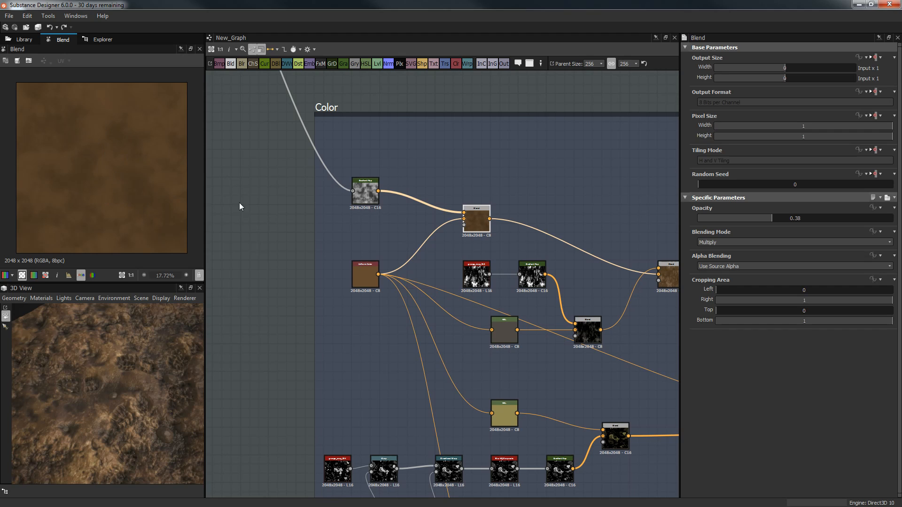
{"action": "scroll", "coordinate": [239, 207], "scroll_direction": "up", "scroll_amount": 2}
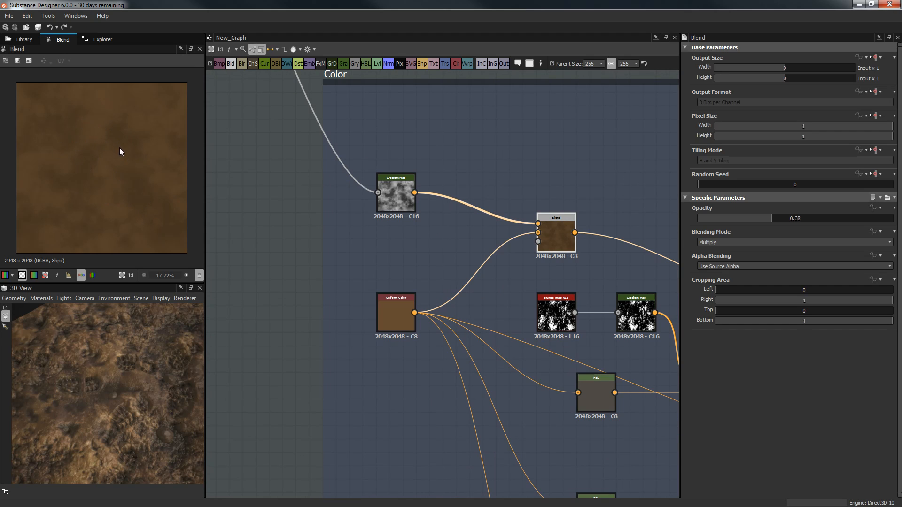
{"action": "left_click", "coordinate": [402, 194]}
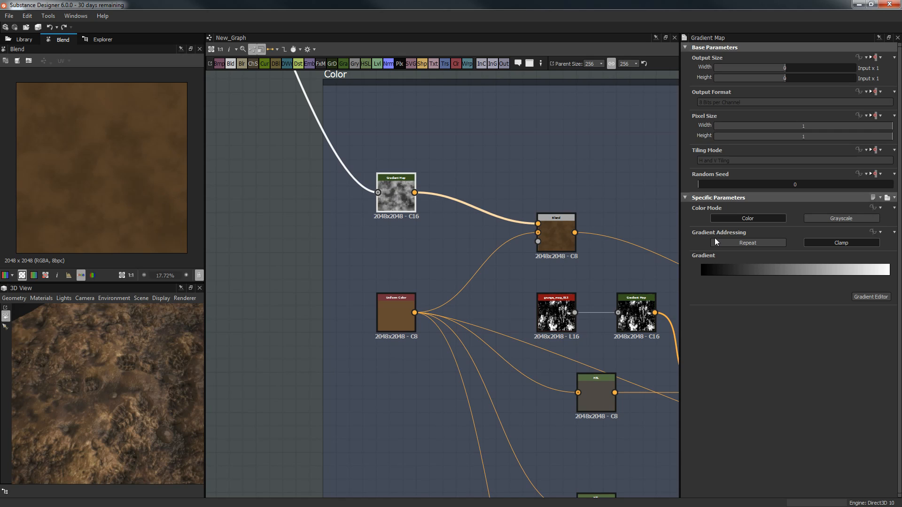
- Preview the grey-brown HSL node derived from the Uniform Color and review its hue, saturation and lightness settings
{"action": "middle_click_drag", "start_coordinate": [597, 245], "coordinate": [510, 257]}
{"action": "scroll", "coordinate": [453, 247], "scroll_direction": "down", "scroll_amount": 2}
{"action": "middle_click_drag", "start_coordinate": [453, 246], "coordinate": [421, 161]}
{"action": "scroll", "coordinate": [431, 195], "scroll_direction": "down", "scroll_amount": 3}
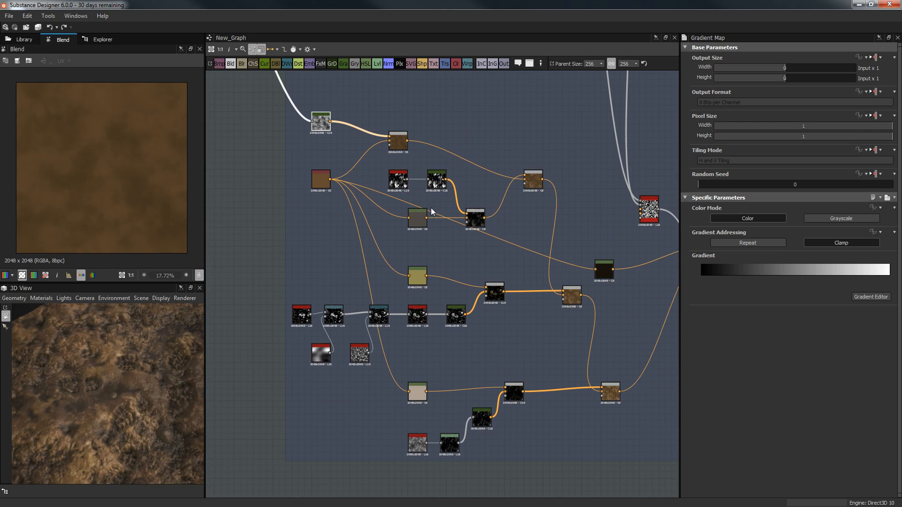
{"action": "scroll", "coordinate": [440, 294], "scroll_direction": "up", "scroll_amount": 2}
{"action": "scroll", "coordinate": [435, 236], "scroll_direction": "up", "scroll_amount": 2}
{"action": "middle_click_drag", "start_coordinate": [437, 201], "coordinate": [431, 284]}
{"action": "left_click", "coordinate": [383, 258]}
{"action": "double_click", "coordinate": [382, 258]}
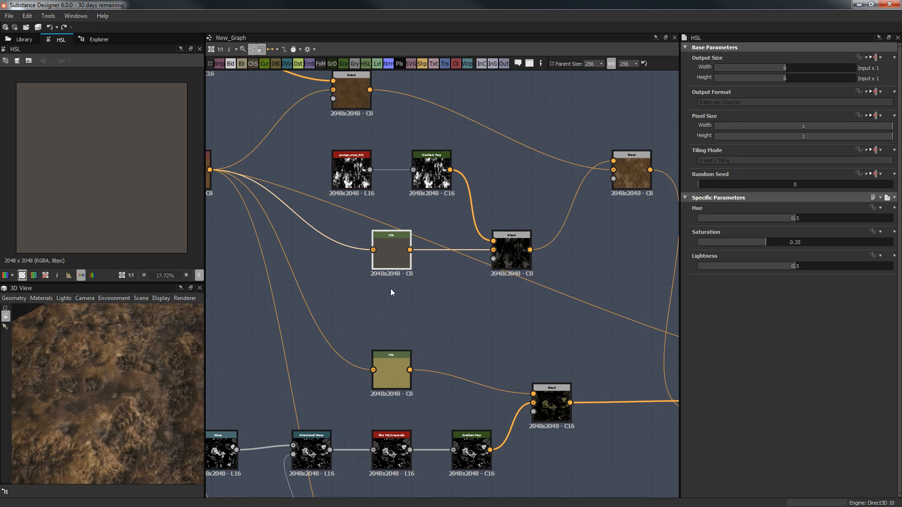
{"action": "scroll", "coordinate": [101, 185], "scroll_direction": "down", "scroll_amount": 1}
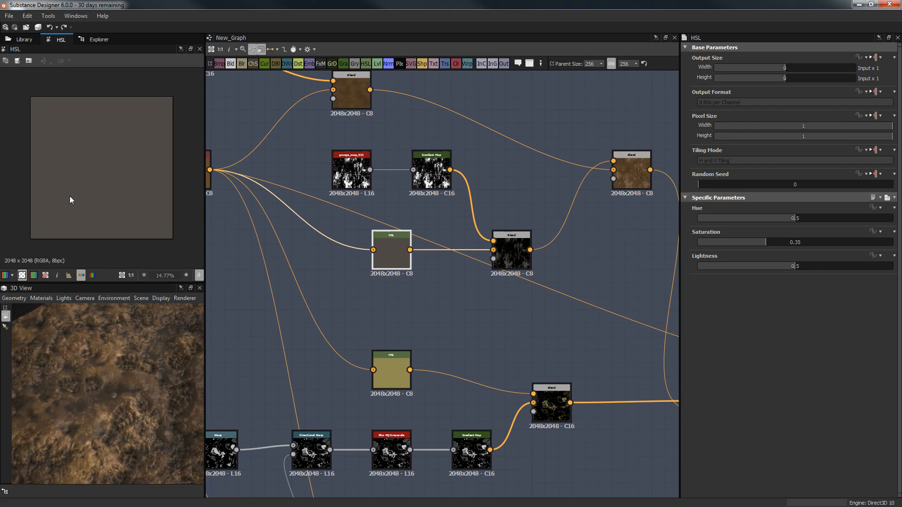
{"action": "middle_click_drag", "start_coordinate": [245, 206], "coordinate": [278, 212]}
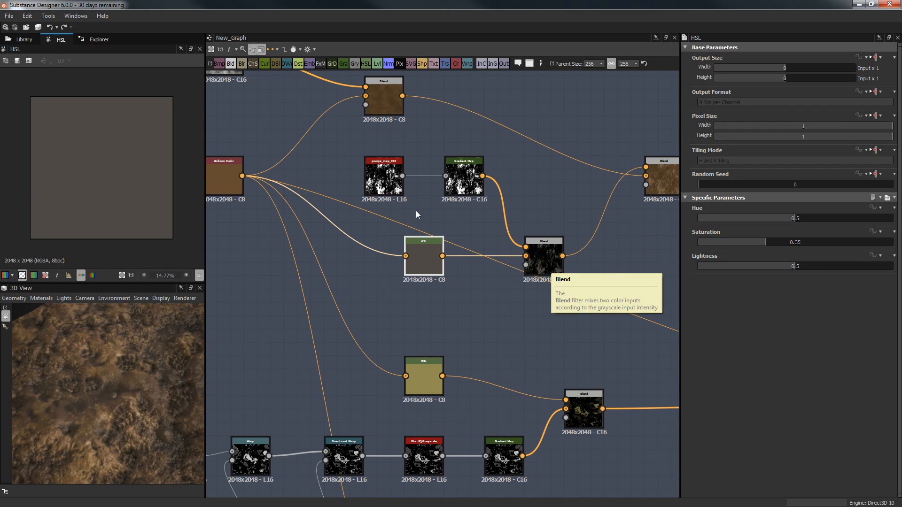
- Preview grunge_map_013 and the Blend that multiplies its Gradient Map with the grey-brown HSL color
{"action": "left_click", "coordinate": [384, 192]}
{"action": "scroll", "coordinate": [64, 207], "scroll_direction": "up", "scroll_amount": 2}
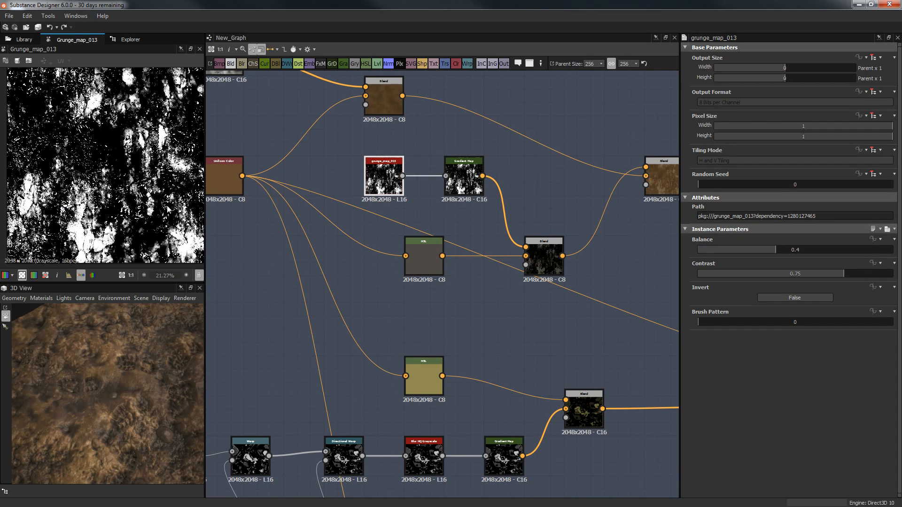
{"action": "scroll", "coordinate": [314, 186], "scroll_direction": "up", "scroll_amount": 3}
{"action": "middle_click_drag", "start_coordinate": [491, 173], "coordinate": [377, 207]}
{"action": "left_click", "coordinate": [437, 197]}
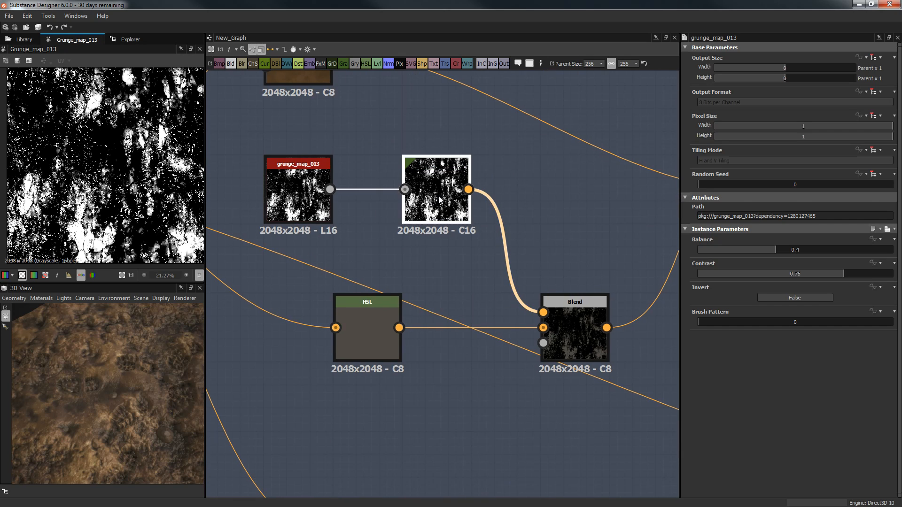
{"action": "left_click", "coordinate": [552, 328]}
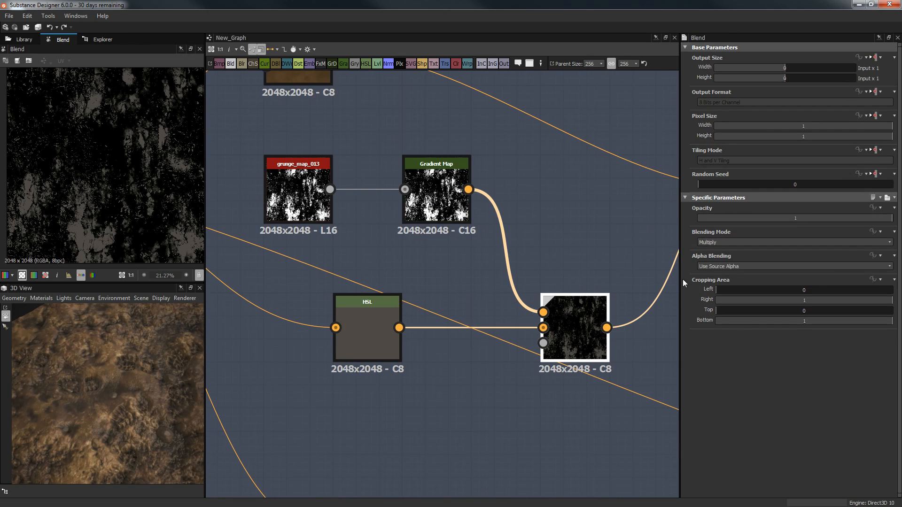
- Preview the Add (Linear Dodge) Blend that puts the grunge color over the brown ground color
{"action": "scroll", "coordinate": [93, 196], "scroll_direction": "down", "scroll_amount": 3}
{"action": "middle_click_drag", "start_coordinate": [503, 188], "coordinate": [395, 241]}
{"action": "middle_click_drag", "start_coordinate": [519, 141], "coordinate": [421, 175]}
{"action": "left_click", "coordinate": [590, 272]}
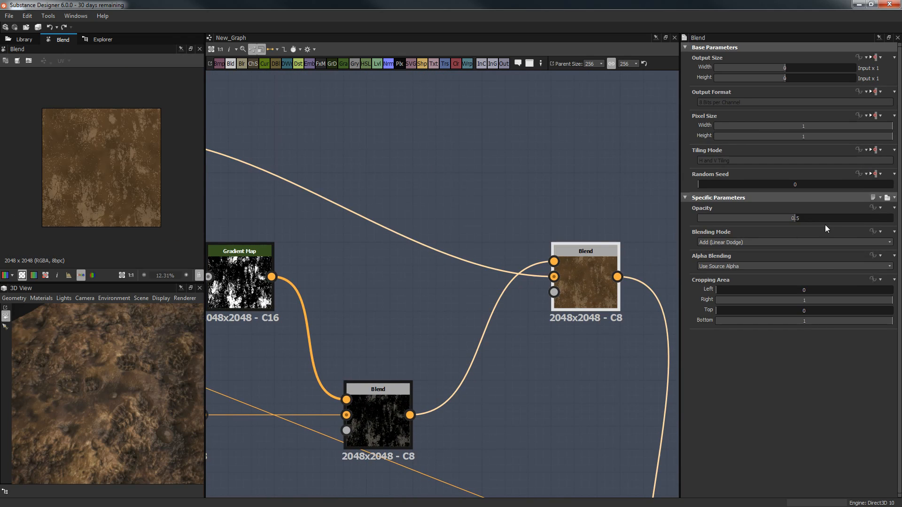
{"action": "scroll", "coordinate": [117, 197], "scroll_direction": "up", "scroll_amount": 2}
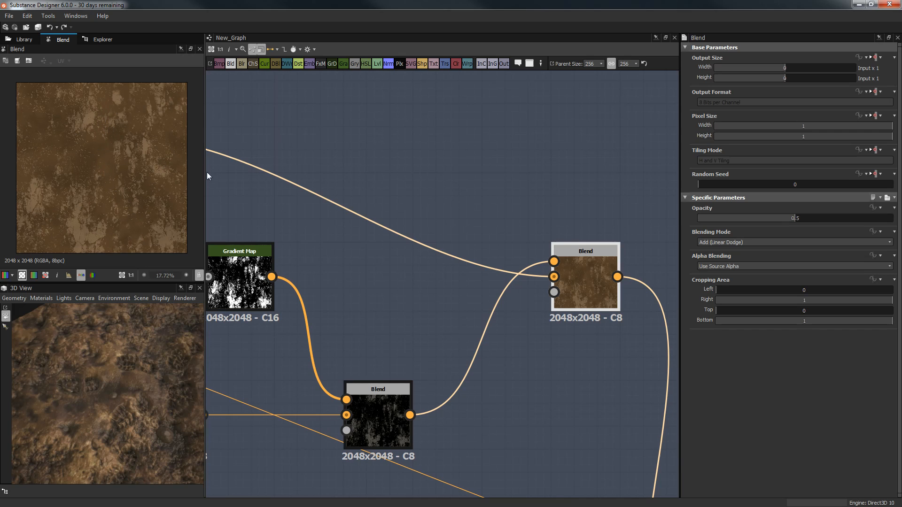
- Preview the yellowish HSL node derived from the Uniform Color and review its settings
{"action": "scroll", "coordinate": [569, 413], "scroll_direction": "down", "scroll_amount": 5}
{"action": "middle_click_drag", "start_coordinate": [518, 379], "coordinate": [505, 266]}
{"action": "middle_click_drag", "start_coordinate": [438, 294], "coordinate": [473, 257]}
{"action": "left_click", "coordinate": [384, 280]}
{"action": "double_click", "coordinate": [384, 283]}
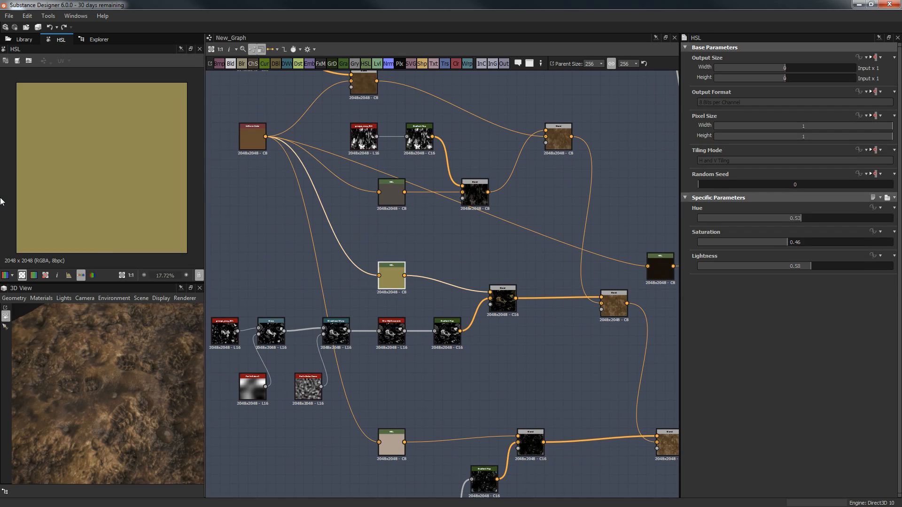
{"action": "scroll", "coordinate": [38, 189], "scroll_direction": "up", "scroll_amount": 1}
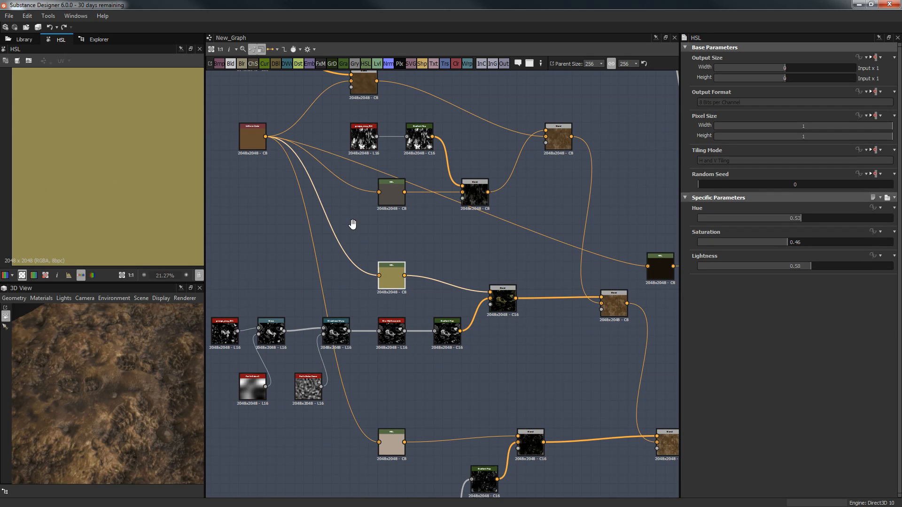
- Preview the grunge_map_004 node that starts the mask chain for the yellowish color
{"action": "middle_click_drag", "start_coordinate": [352, 225], "coordinate": [433, 166]}
{"action": "scroll", "coordinate": [376, 201], "scroll_direction": "up", "scroll_amount": 2}
{"action": "double_click", "coordinate": [273, 304]}
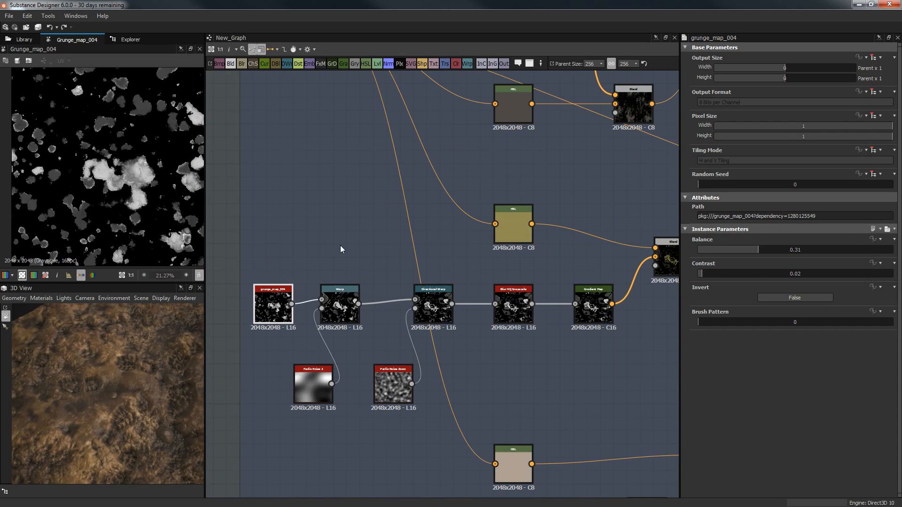
{"action": "scroll", "coordinate": [340, 248], "scroll_direction": "up", "scroll_amount": 3}
{"action": "middle_click_drag", "start_coordinate": [341, 247], "coordinate": [423, 170]}
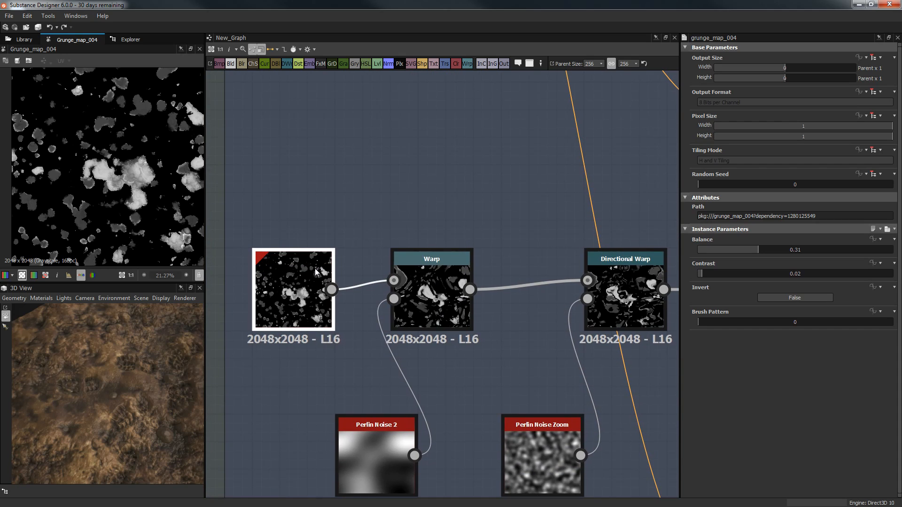
- Preview the Warp and Directional Warp nodes distorting the grunge map, along with the Perlin Noise Zoom input
{"action": "double_click", "coordinate": [455, 266]}
{"action": "scroll", "coordinate": [436, 360], "scroll_direction": "down", "scroll_amount": 1}
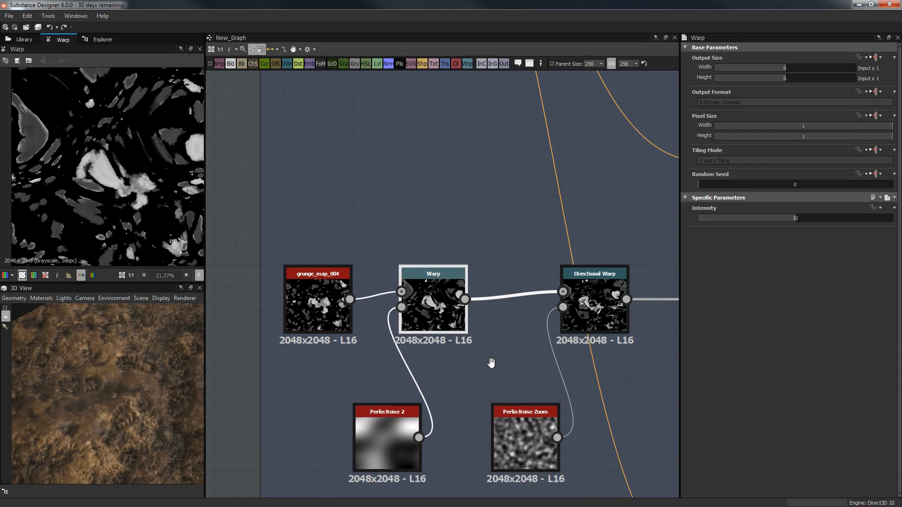
{"action": "middle_click_drag", "start_coordinate": [491, 363], "coordinate": [421, 389]}
{"action": "double_click", "coordinate": [524, 328]}
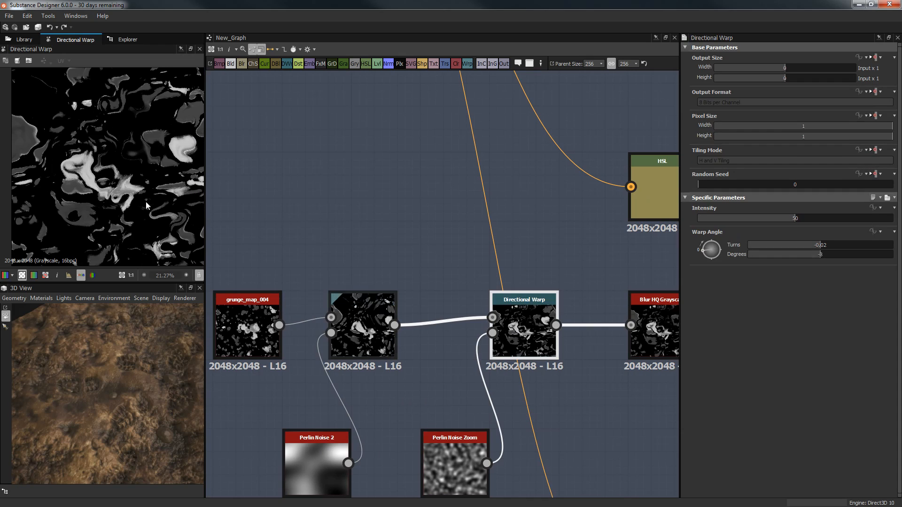
{"action": "middle_click_drag", "start_coordinate": [461, 269], "coordinate": [400, 231]}
{"action": "double_click", "coordinate": [393, 416]}
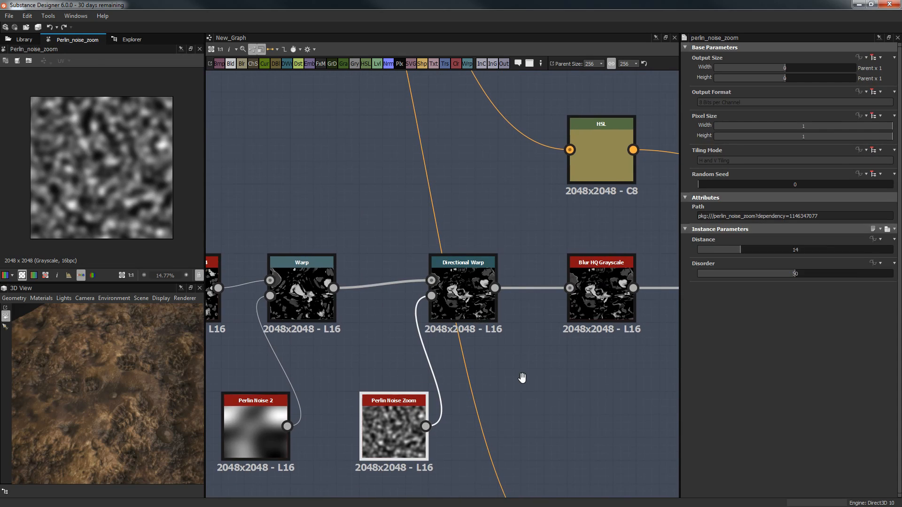
- Preview the Blur HQ Grayscale node after the Directional Warp and examine its softened edges up close
{"action": "middle_click_drag", "start_coordinate": [555, 312], "coordinate": [474, 306]}
{"action": "left_click", "coordinate": [518, 270]}
{"action": "double_click", "coordinate": [518, 269]}
{"action": "scroll", "coordinate": [120, 190], "scroll_direction": "up", "scroll_amount": 5}
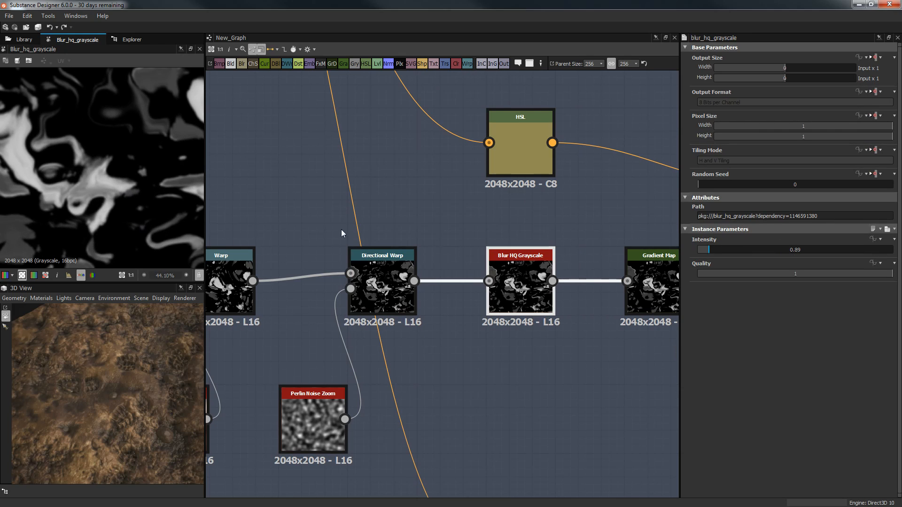
{"action": "scroll", "coordinate": [128, 202], "scroll_direction": "up", "scroll_amount": 1}
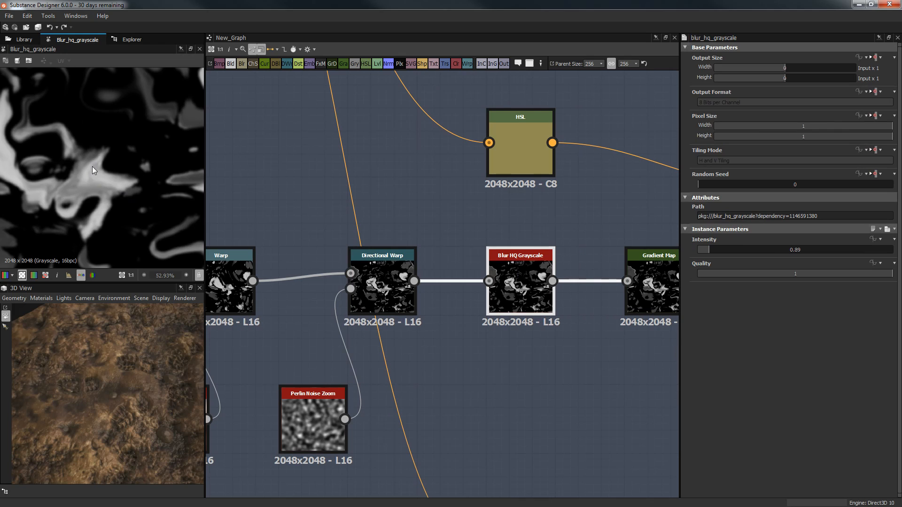
- Preview the Gradient Map after the blur and the Blend that multiplies it with the yellowish HSL color
{"action": "middle_click_drag", "start_coordinate": [459, 298], "coordinate": [374, 308]}
{"action": "double_click", "coordinate": [573, 295]}
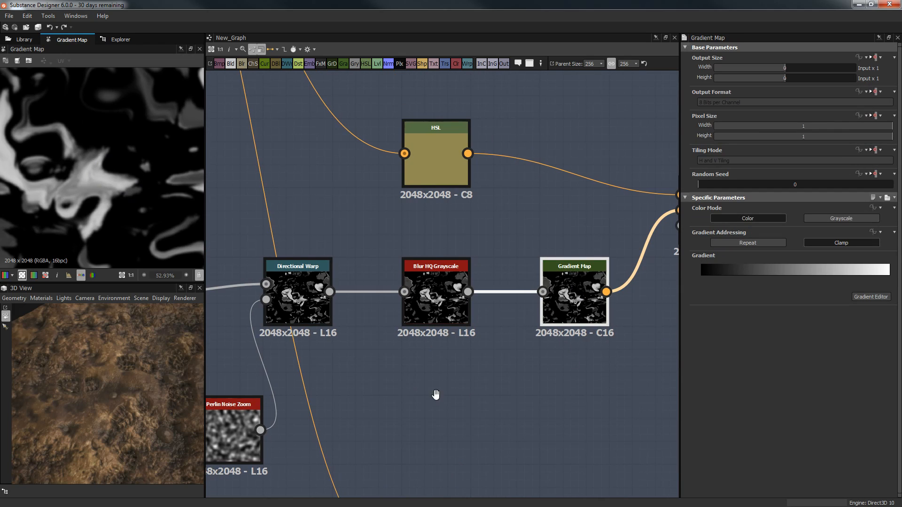
{"action": "middle_click_drag", "start_coordinate": [436, 395], "coordinate": [153, 432]}
{"action": "middle_click_drag", "start_coordinate": [347, 146], "coordinate": [449, 176]}
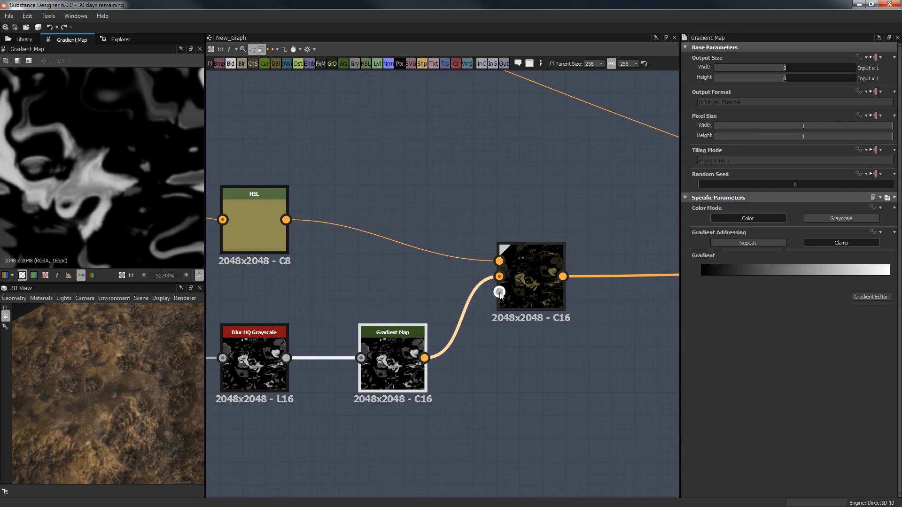
{"action": "double_click", "coordinate": [526, 255]}
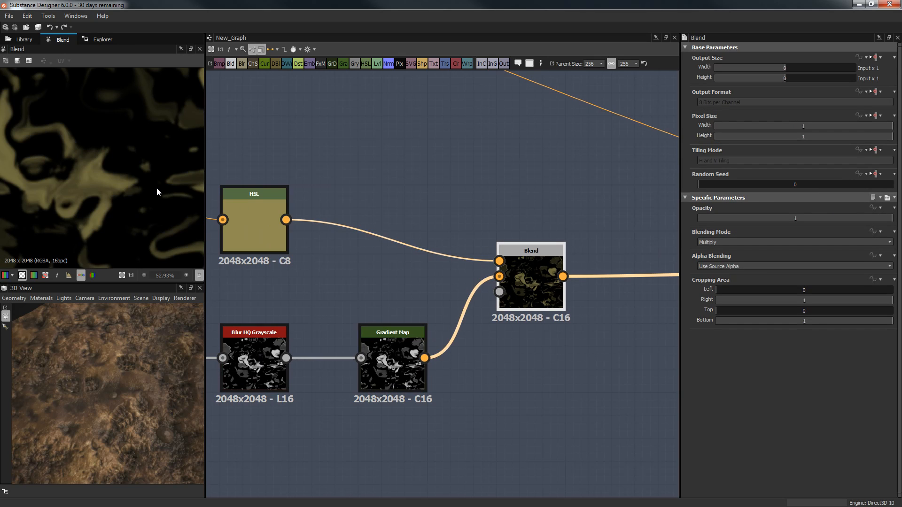
- Preview the Blend that adds the yellowish layer onto the brown base color
{"action": "scroll", "coordinate": [156, 187], "scroll_direction": "down", "scroll_amount": 2}
{"action": "middle_click_drag", "start_coordinate": [517, 227], "coordinate": [252, 248]}
{"action": "double_click", "coordinate": [548, 283]}
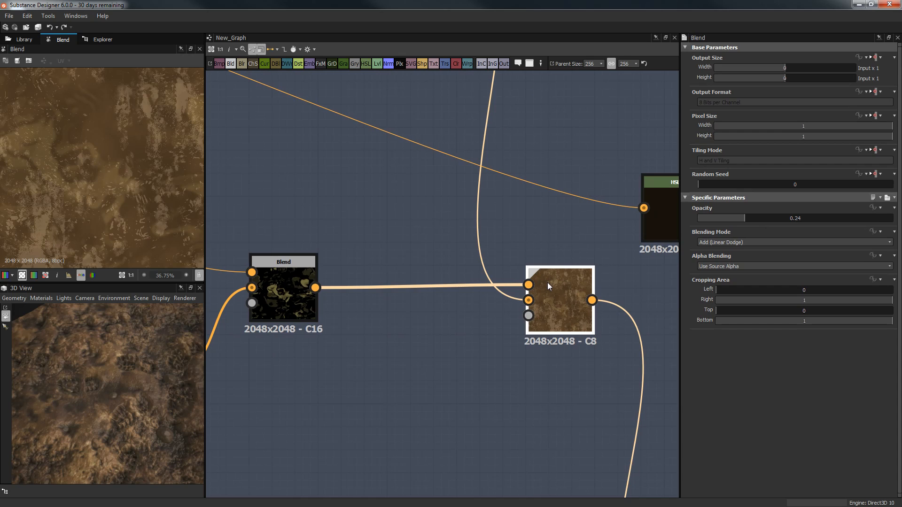
- Preview the light beige HSL node fed by the Uniform Color and locate its mask chain below
{"action": "scroll", "coordinate": [450, 242], "scroll_direction": "down", "scroll_amount": 4}
{"action": "middle_click_drag", "start_coordinate": [490, 342], "coordinate": [489, 185]}
{"action": "middle_click_drag", "start_coordinate": [325, 281], "coordinate": [634, 308]}
{"action": "middle_click_drag", "start_coordinate": [545, 323], "coordinate": [526, 428]}
{"action": "left_click", "coordinate": [493, 319]}
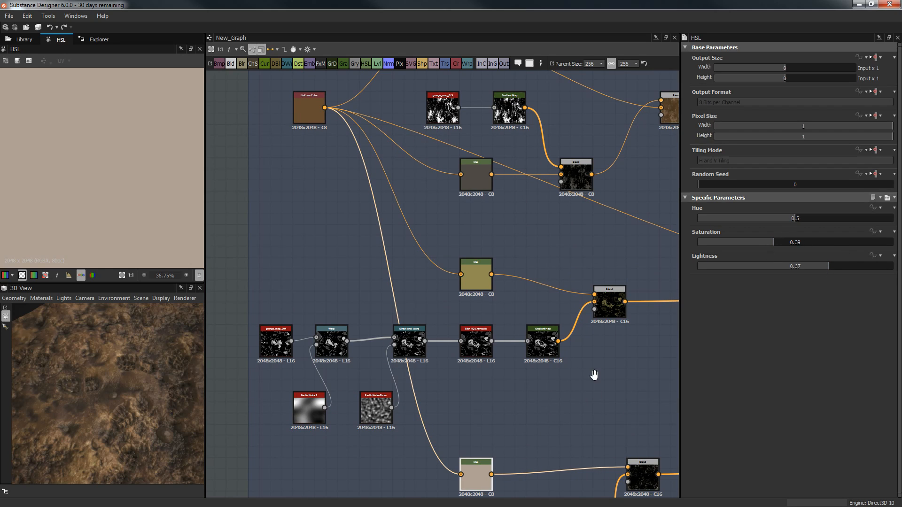
{"action": "middle_click_drag", "start_coordinate": [595, 375], "coordinate": [588, 320]}
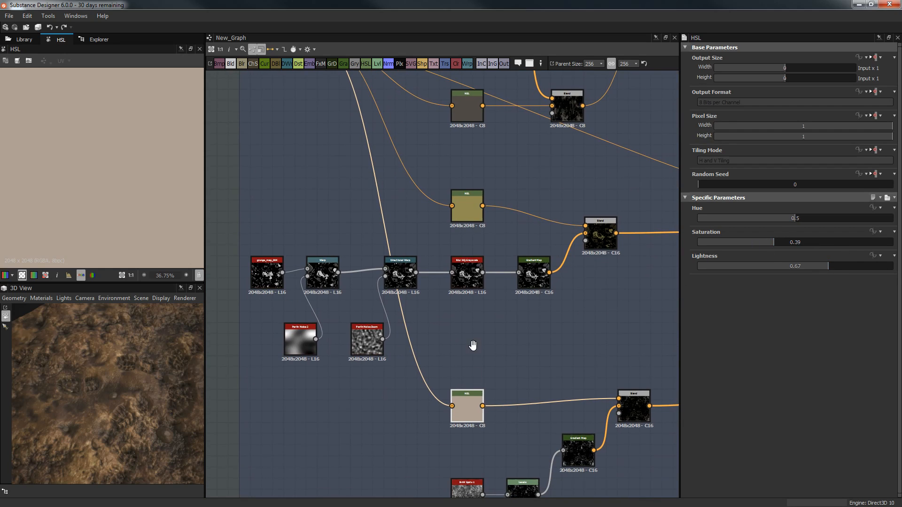
{"action": "middle_click_drag", "start_coordinate": [472, 346], "coordinate": [468, 291]}
{"action": "middle_click_drag", "start_coordinate": [414, 353], "coordinate": [374, 268]}
- Inspect the BnW Spots 1, Levels and Gradient Map nodes that form the mask for the beige color
{"action": "scroll", "coordinate": [399, 312], "scroll_direction": "up", "scroll_amount": 3}
{"action": "middle_click_drag", "start_coordinate": [428, 301], "coordinate": [421, 272]}
{"action": "left_click_drag", "start_coordinate": [437, 367], "coordinate": [436, 385]}
{"action": "middle_click_drag", "start_coordinate": [429, 302], "coordinate": [391, 270]}
{"action": "left_click", "coordinate": [510, 320]}
{"action": "scroll", "coordinate": [74, 185], "scroll_direction": "up", "scroll_amount": 2}
{"action": "double_click", "coordinate": [601, 231]}
{"action": "middle_click_drag", "start_coordinate": [500, 227], "coordinate": [394, 229]}
- Preview the Blend that multiplies the beige HSL with the spots mask and examine its speckles up close
{"action": "left_click", "coordinate": [579, 184]}
{"action": "double_click", "coordinate": [579, 184]}
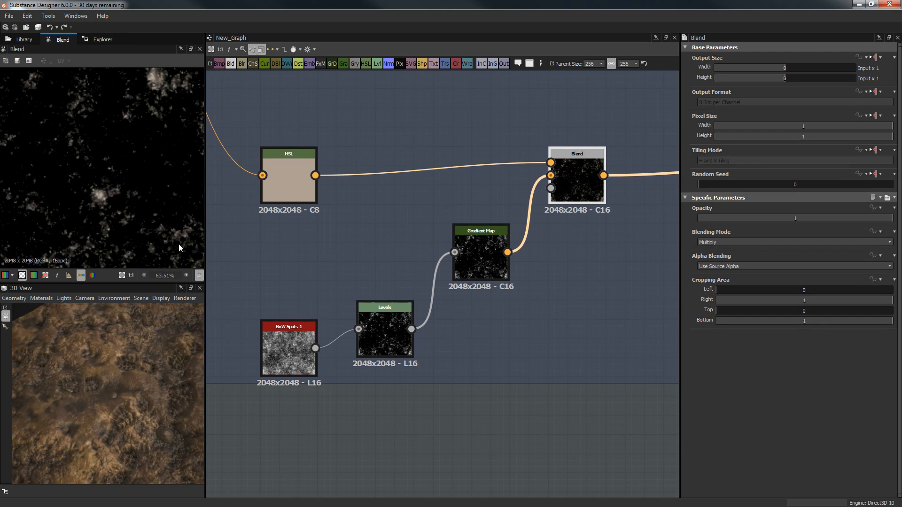
{"action": "scroll", "coordinate": [131, 201], "scroll_direction": "up", "scroll_amount": 3}
{"action": "middle_click_drag", "start_coordinate": [111, 165], "coordinate": [68, 133]}
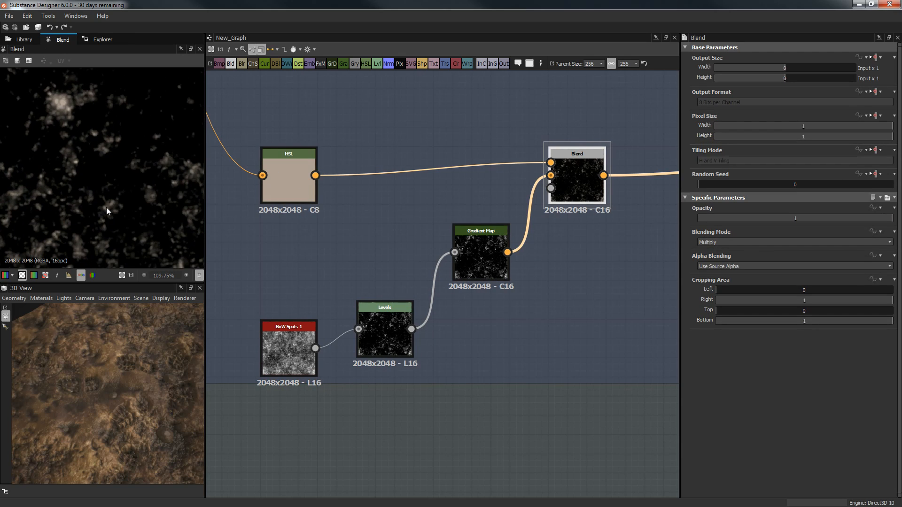
{"action": "scroll", "coordinate": [75, 150], "scroll_direction": "up", "scroll_amount": 1}
- Preview the Blend that adds the beige spots onto the ground color and view the whole texture
{"action": "middle_click_drag", "start_coordinate": [348, 274], "coordinate": [159, 371]}
{"action": "scroll", "coordinate": [460, 283], "scroll_direction": "down", "scroll_amount": 4}
{"action": "middle_click_drag", "start_coordinate": [386, 306], "coordinate": [211, 327]}
{"action": "scroll", "coordinate": [343, 307], "scroll_direction": "up", "scroll_amount": 4}
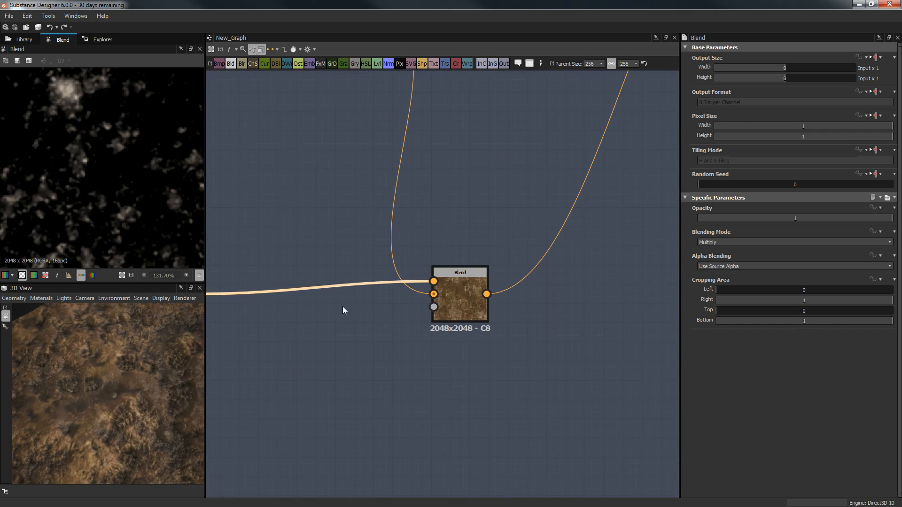
{"action": "double_click", "coordinate": [458, 270]}
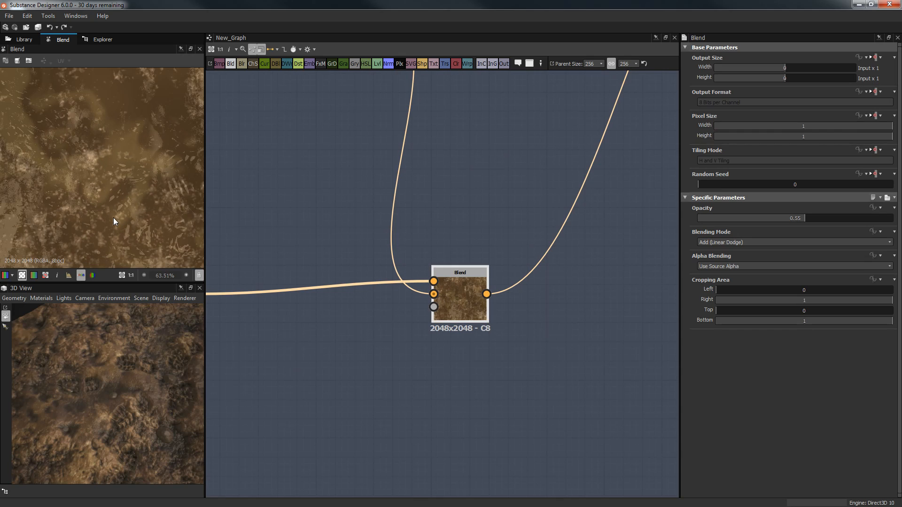
{"action": "scroll", "coordinate": [111, 182], "scroll_direction": "down", "scroll_amount": 5}
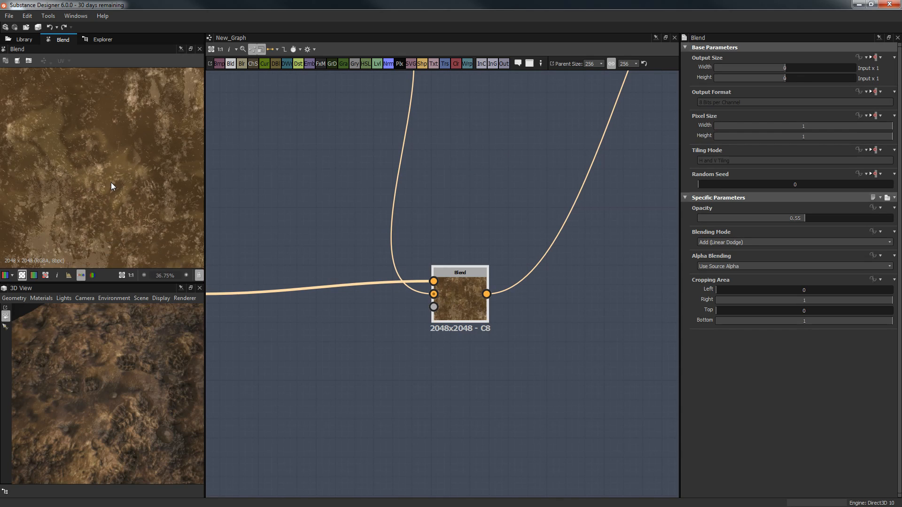
{"action": "scroll", "coordinate": [188, 148], "scroll_direction": "down", "scroll_amount": 1}
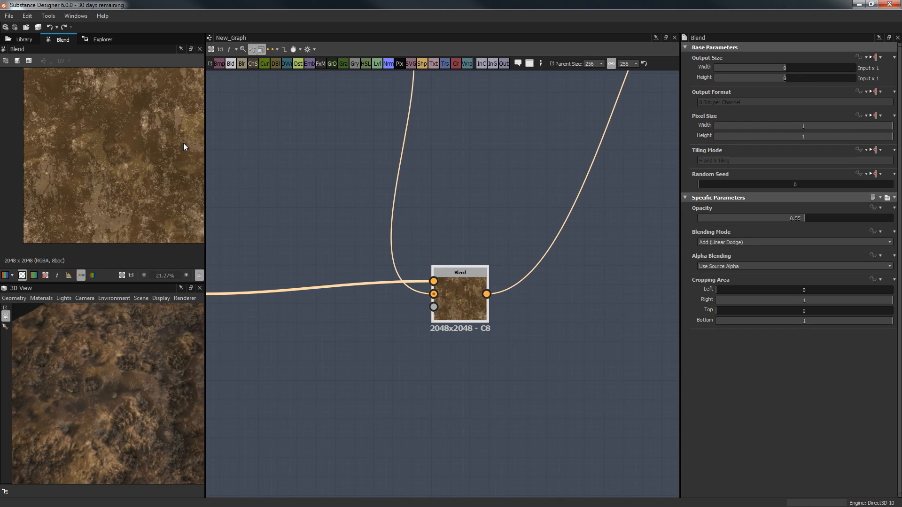
- Trace the color graph up to the Curvature & AO connections and preview the Dirt node they feed
{"action": "middle_click_drag", "start_coordinate": [520, 191], "coordinate": [479, 336]}
{"action": "scroll", "coordinate": [492, 293], "scroll_direction": "down", "scroll_amount": 1}
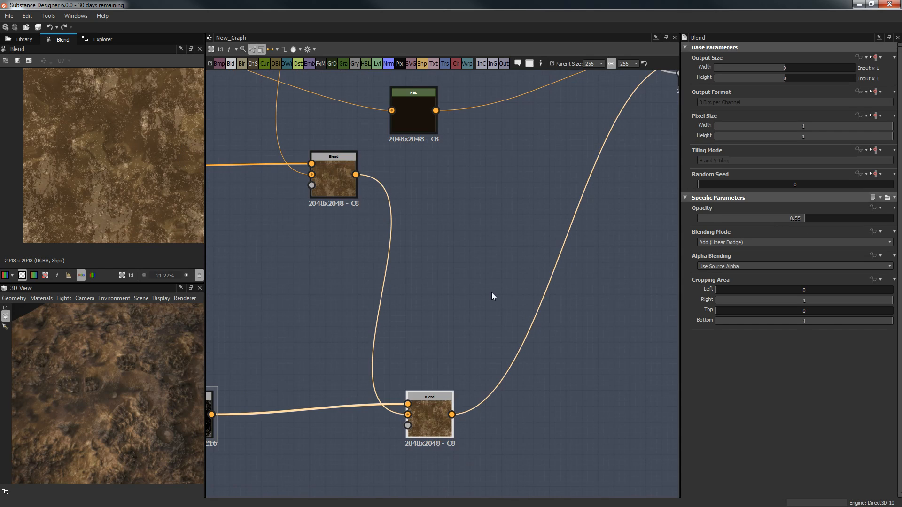
{"action": "middle_click_drag", "start_coordinate": [492, 250], "coordinate": [435, 345]}
{"action": "scroll", "coordinate": [426, 337], "scroll_direction": "down", "scroll_amount": 2}
{"action": "middle_click_drag", "start_coordinate": [482, 129], "coordinate": [512, 287]}
{"action": "middle_click_drag", "start_coordinate": [487, 191], "coordinate": [488, 336]}
{"action": "scroll", "coordinate": [489, 336], "scroll_direction": "down", "scroll_amount": 4}
{"action": "middle_click_drag", "start_coordinate": [480, 230], "coordinate": [481, 287]}
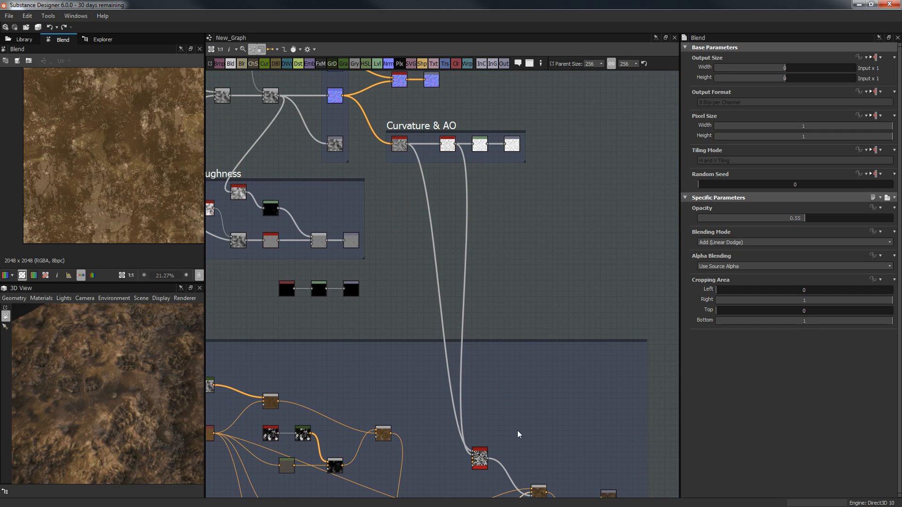
{"action": "middle_click_drag", "start_coordinate": [520, 429], "coordinate": [476, 261]}
{"action": "scroll", "coordinate": [476, 261], "scroll_direction": "up", "scroll_amount": 4}
{"action": "double_click", "coordinate": [387, 323]}
{"action": "scroll", "coordinate": [451, 302], "scroll_direction": "up", "scroll_amount": 3}
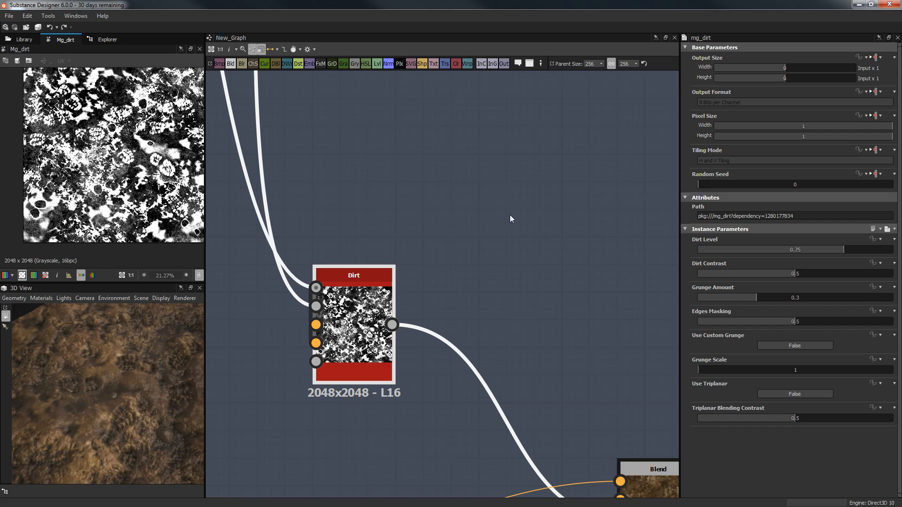
- Preview the dark HSL node and the Min (Darken) Blend that applies it through the Dirt mask
{"action": "scroll", "coordinate": [278, 201], "scroll_direction": "down", "scroll_amount": 4}
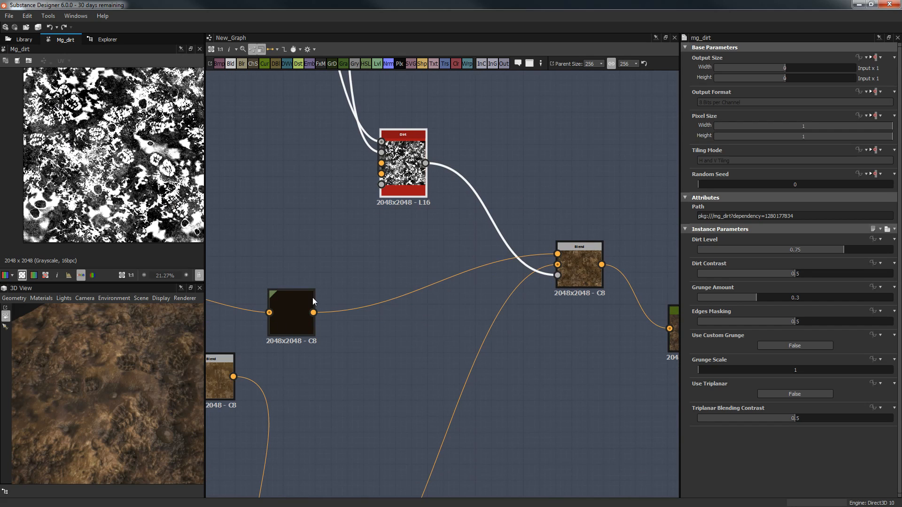
{"action": "left_click", "coordinate": [311, 297]}
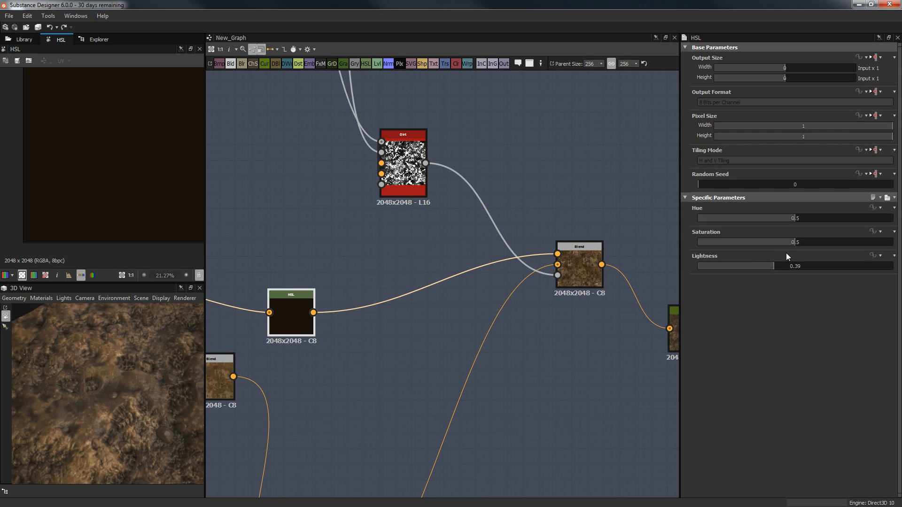
{"action": "middle_click_drag", "start_coordinate": [584, 280], "coordinate": [560, 281]}
{"action": "left_click", "coordinate": [550, 257]}
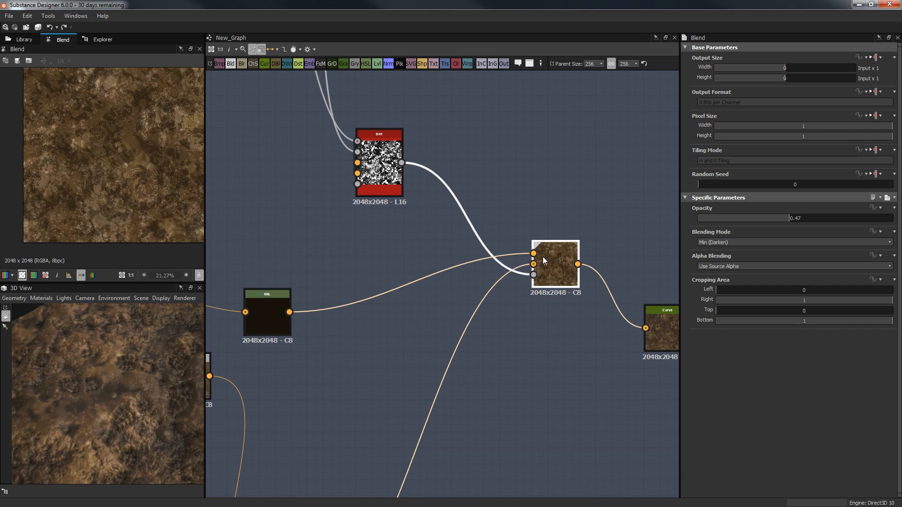
{"action": "middle_click_drag", "start_coordinate": [110, 188], "coordinate": [44, 208]}
{"action": "scroll", "coordinate": [112, 206], "scroll_direction": "down", "scroll_amount": 1}
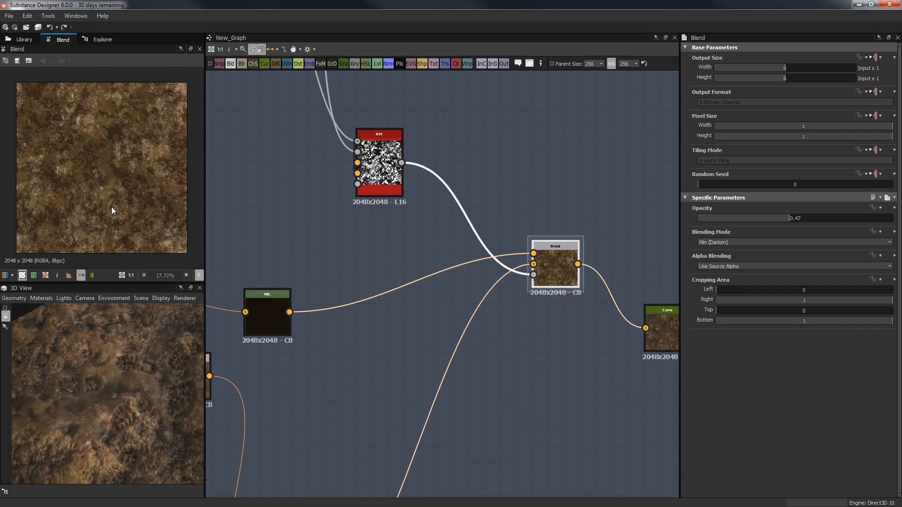
- Preview the Curve node after the dirt Blend and check its adjusted curve
{"action": "middle_click_drag", "start_coordinate": [613, 259], "coordinate": [585, 263]}
{"action": "left_click", "coordinate": [632, 312]}
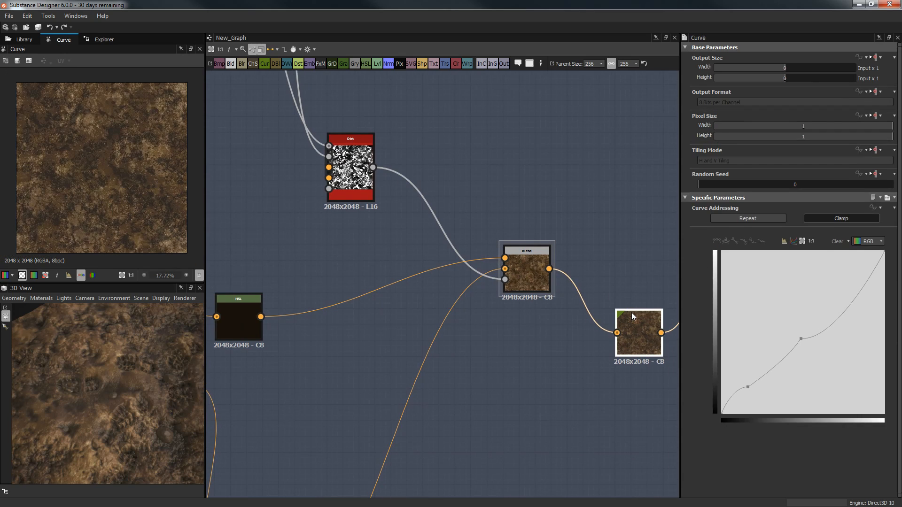
{"action": "scroll", "coordinate": [160, 155], "scroll_direction": "up", "scroll_amount": 1}
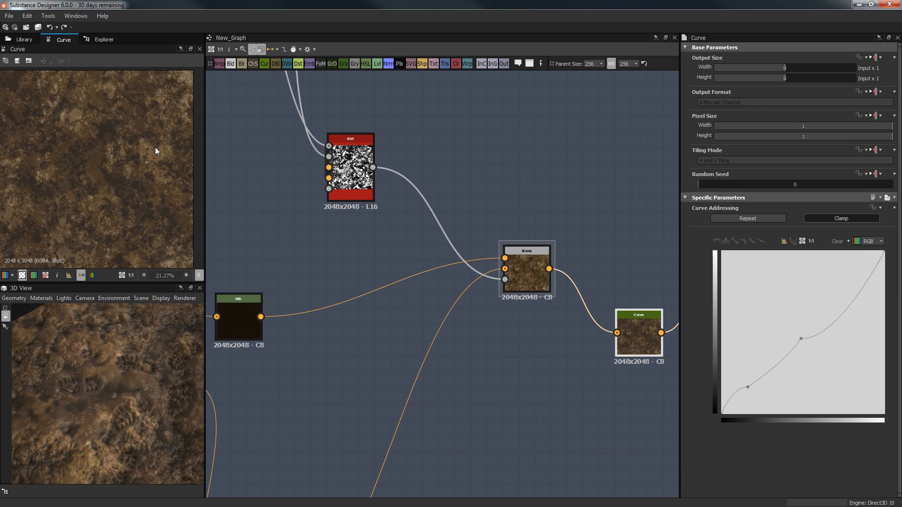
- Enlarge the 2D view and examine the Curve node's color result up close and as a whole
{"action": "left_click_drag", "start_coordinate": [154, 282], "coordinate": [154, 357]}
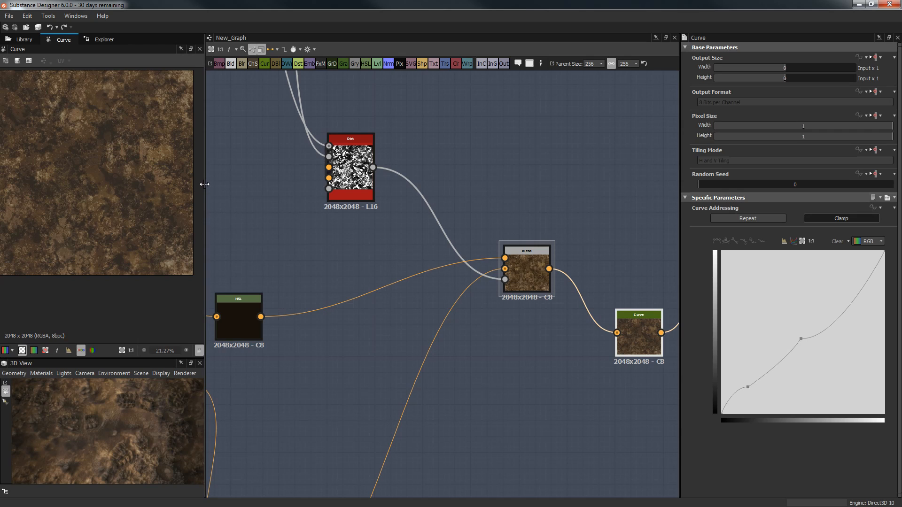
{"action": "left_click_drag", "start_coordinate": [207, 184], "coordinate": [411, 185]}
{"action": "scroll", "coordinate": [348, 209], "scroll_direction": "up", "scroll_amount": 5}
{"action": "middle_click_drag", "start_coordinate": [166, 220], "coordinate": [284, 217]}
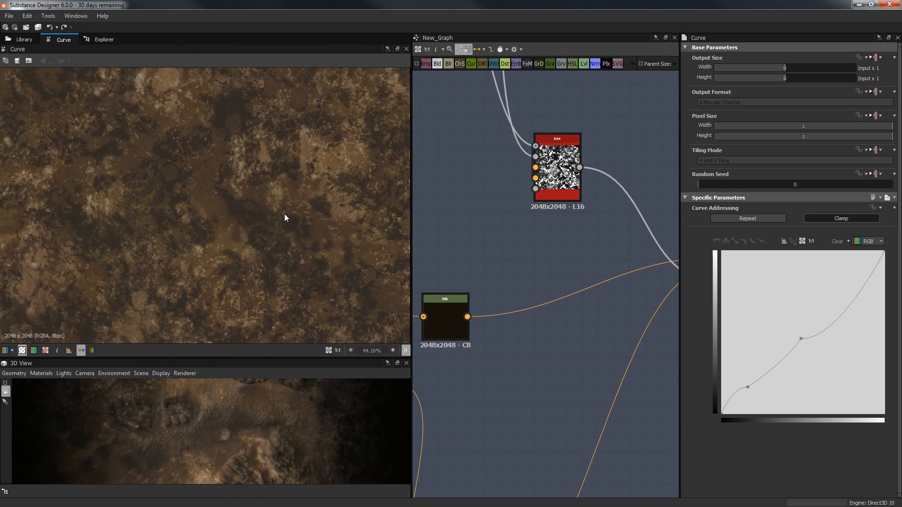
{"action": "scroll", "coordinate": [258, 222], "scroll_direction": "down", "scroll_amount": 2}
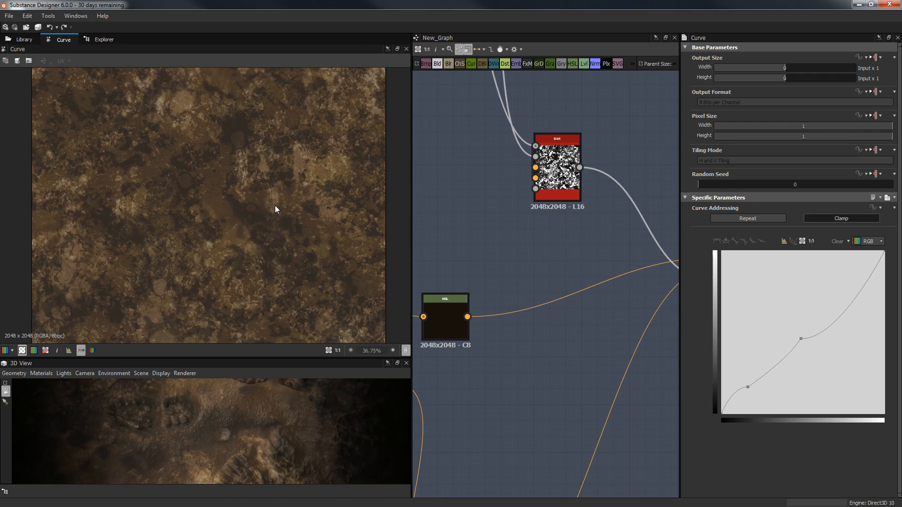
{"action": "scroll", "coordinate": [206, 171], "scroll_direction": "down", "scroll_amount": 2}
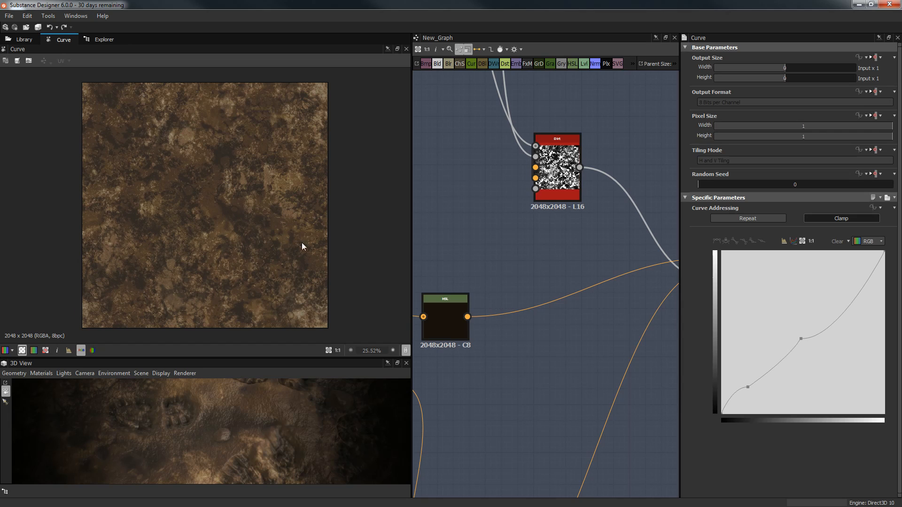
- View the whole ground plane in 3D and shrink the 2D view to give the graph more room
{"action": "scroll", "coordinate": [269, 447], "scroll_direction": "down", "scroll_amount": 8}
{"action": "left_click_drag", "start_coordinate": [346, 459], "coordinate": [239, 404]}
{"action": "left_click_drag", "start_coordinate": [410, 295], "coordinate": [254, 324]}
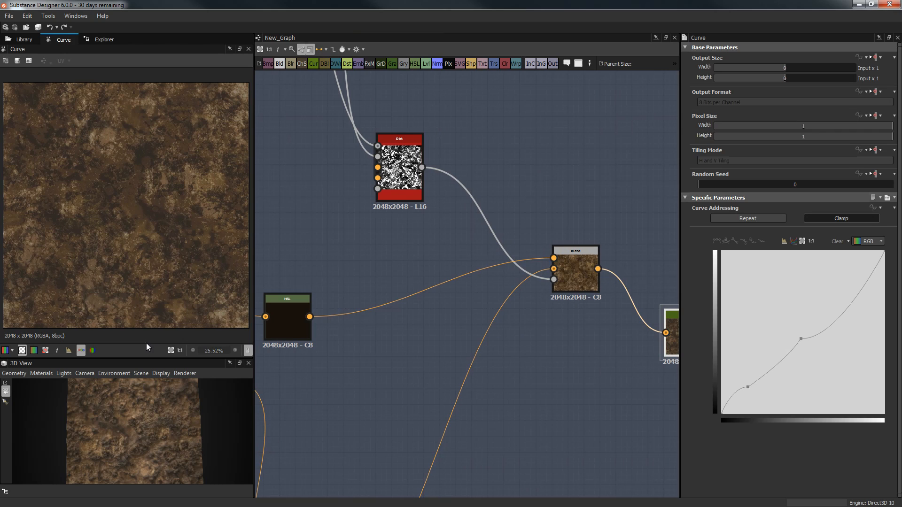
{"action": "left_click_drag", "start_coordinate": [145, 357], "coordinate": [145, 287]}
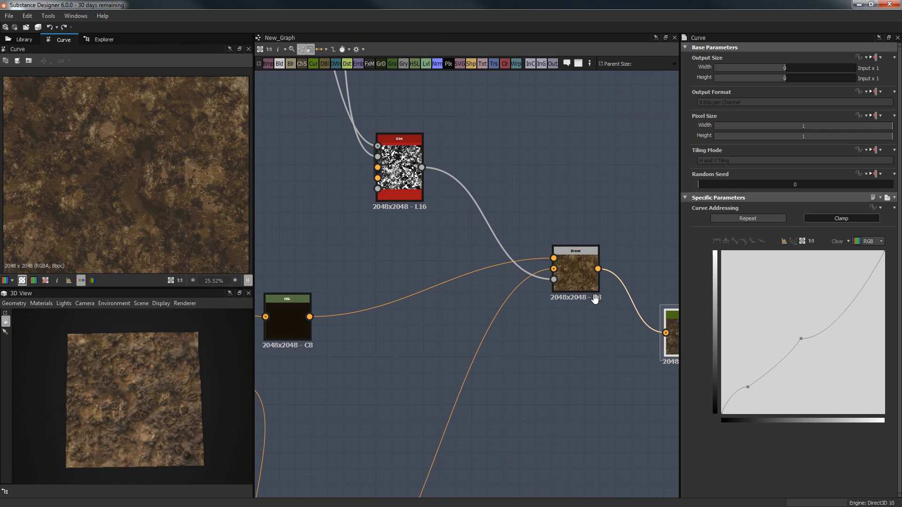
- Move the Curve node up in line with the BaseColor output and select that output
{"action": "middle_click_drag", "start_coordinate": [596, 298], "coordinate": [406, 265]}
{"action": "left_click", "coordinate": [523, 250]}
{"action": "left_click_drag", "start_coordinate": [508, 282], "coordinate": [509, 234]}
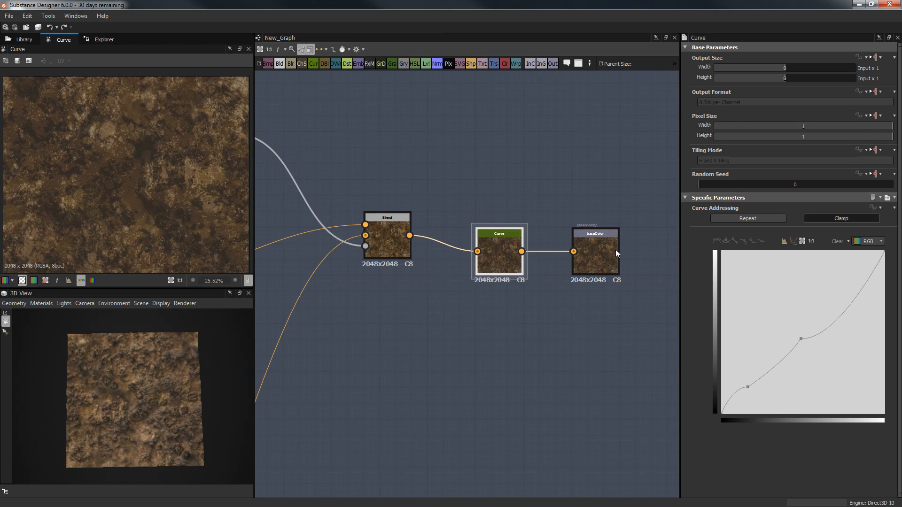
{"action": "left_click", "coordinate": [594, 254]}
- Return to the FootPrints frame and preview the diagonal FootPrints node with its instance parameters
{"action": "scroll", "coordinate": [570, 167], "scroll_direction": "down", "scroll_amount": 10}
{"action": "middle_click_drag", "start_coordinate": [565, 171], "coordinate": [596, 294]}
{"action": "middle_click_drag", "start_coordinate": [435, 239], "coordinate": [440, 333]}
{"action": "scroll", "coordinate": [462, 151], "scroll_direction": "up", "scroll_amount": 6}
{"action": "scroll", "coordinate": [487, 148], "scroll_direction": "up", "scroll_amount": 2}
{"action": "middle_click_drag", "start_coordinate": [489, 147], "coordinate": [534, 210]}
{"action": "scroll", "coordinate": [510, 189], "scroll_direction": "up", "scroll_amount": 3}
{"action": "double_click", "coordinate": [297, 106]}
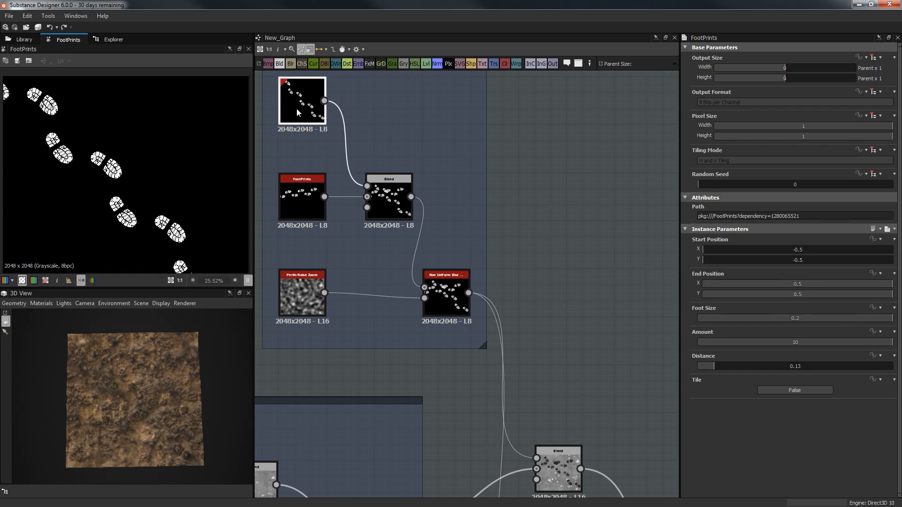
{"action": "scroll", "coordinate": [71, 125], "scroll_direction": "down", "scroll_amount": 2}
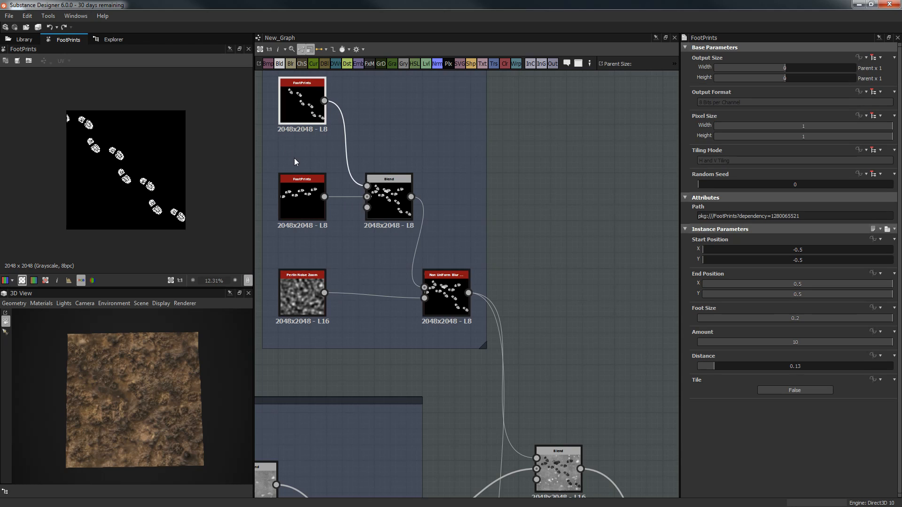
- Move the Blend in the FootPrints frame slightly farther from the two FootPrints nodes
{"action": "middle_click_drag", "start_coordinate": [323, 128], "coordinate": [344, 154]}
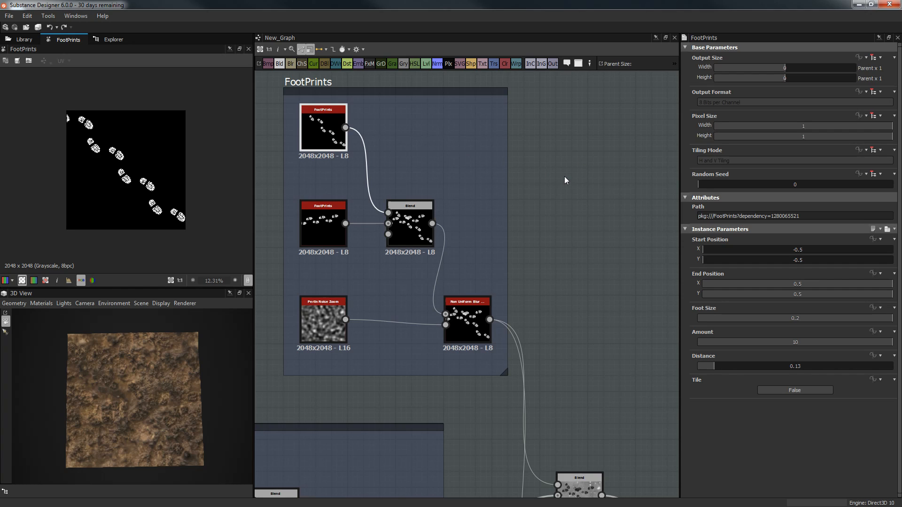
{"action": "left_click_drag", "start_coordinate": [426, 206], "coordinate": [434, 206]}
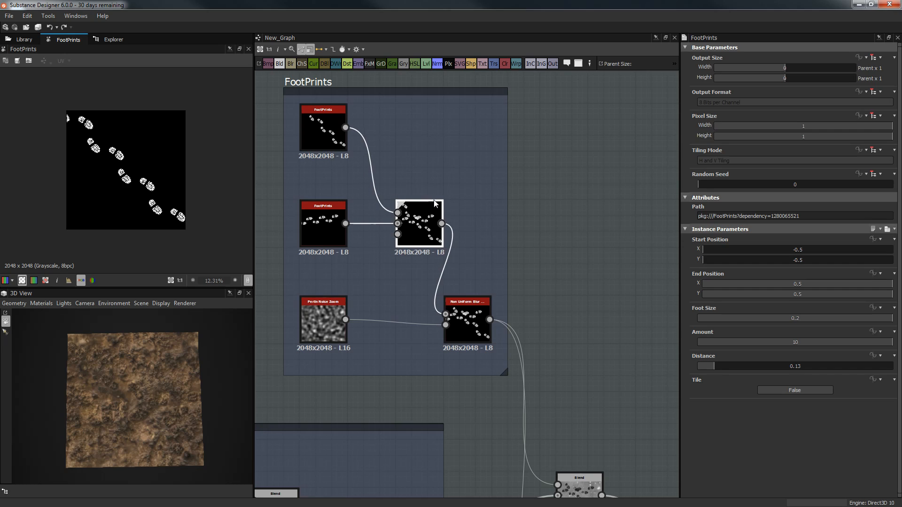
{"action": "middle_click_drag", "start_coordinate": [453, 161], "coordinate": [450, 157]}
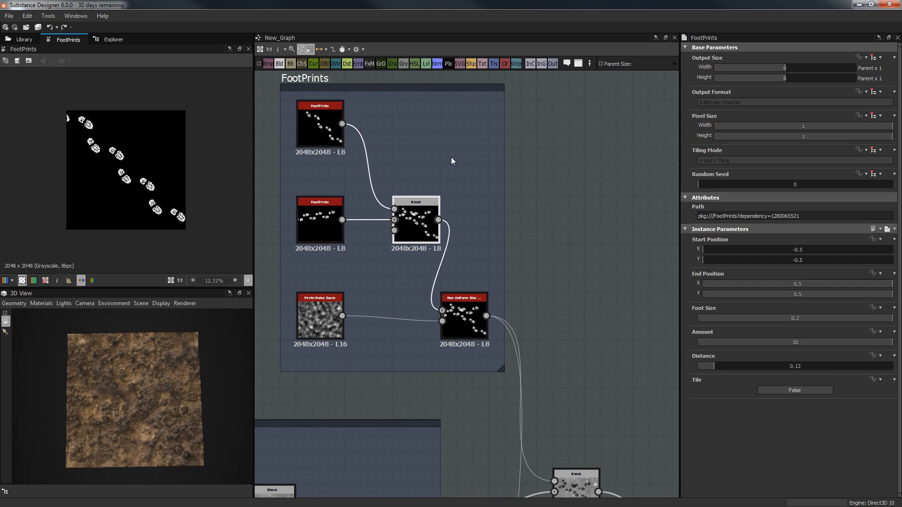